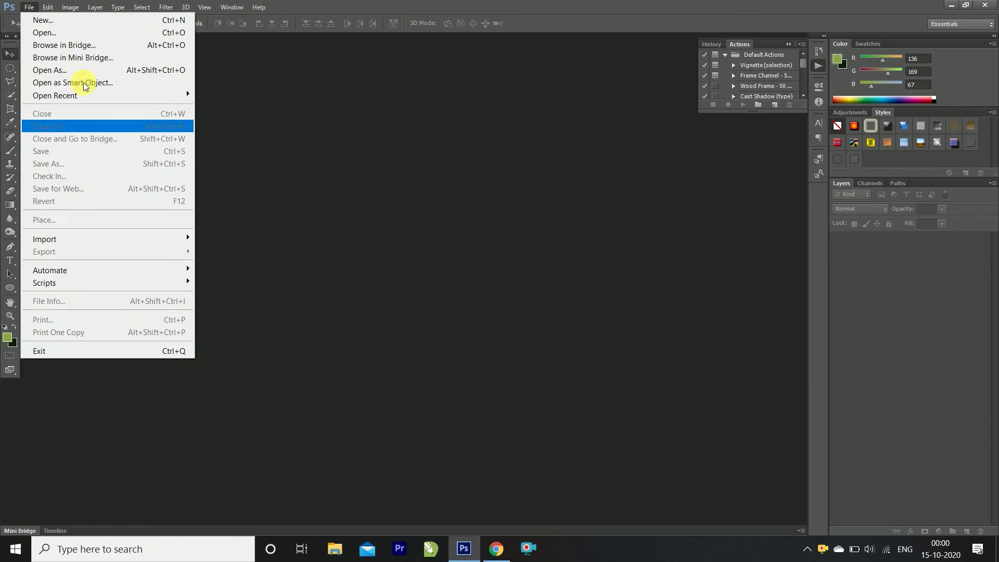
# Step: Create a new 500 × 500 pixel blank white document
pyautogui.click(73, 19)
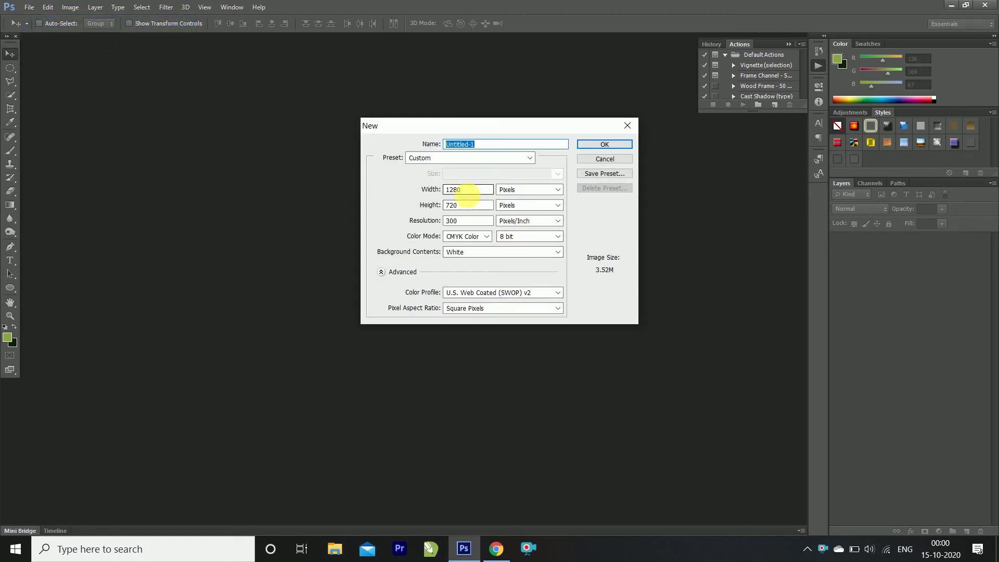
pyautogui.press('Tab')
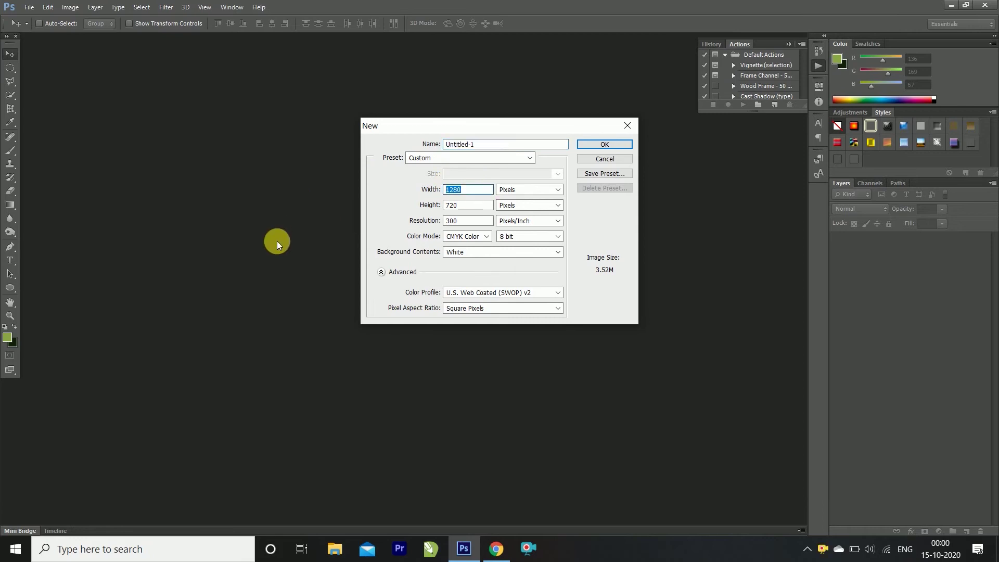
pyautogui.write('500')
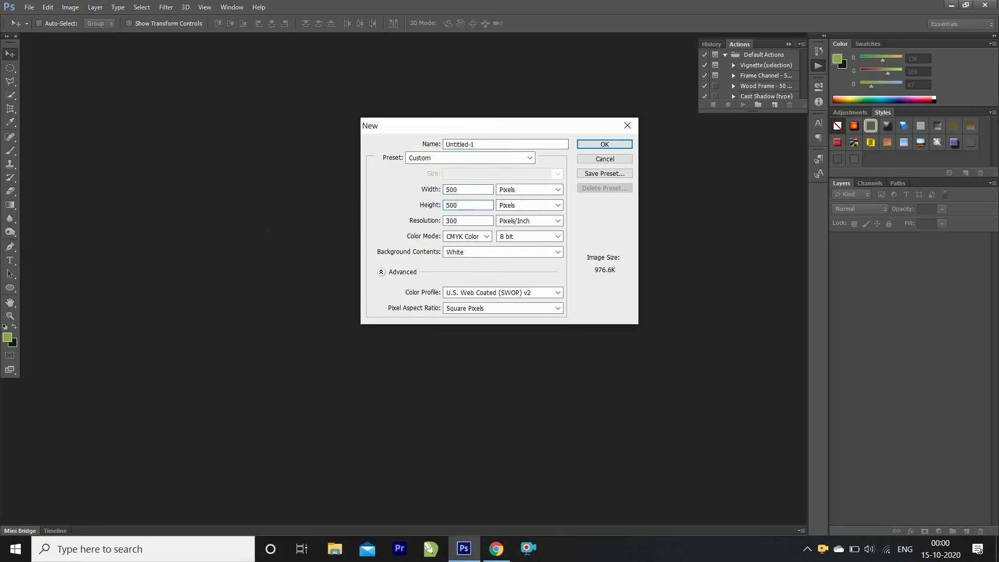
pyautogui.click(614, 145)
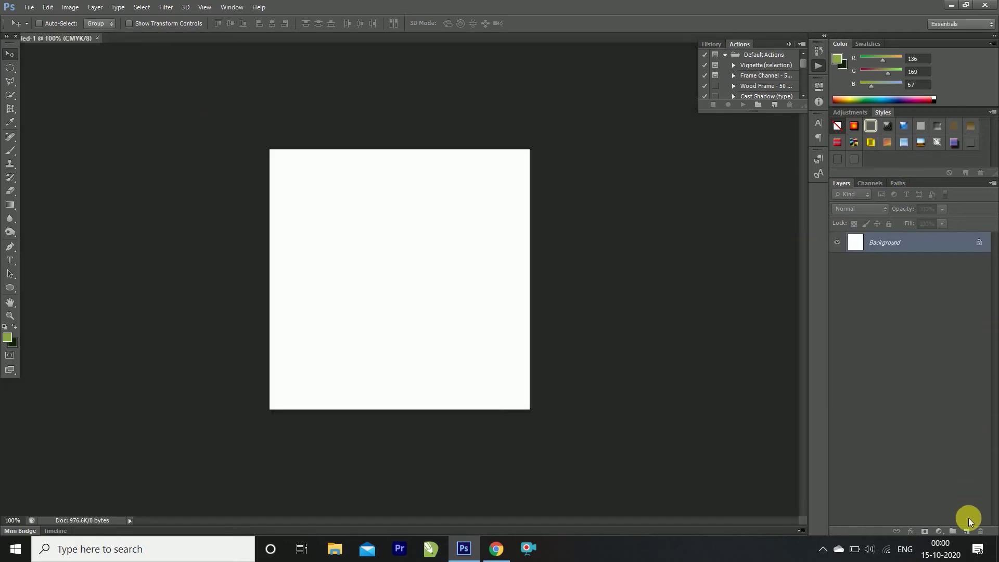
# Step: Type the word 'modern' near the top-left of the canvas as a text layer
pyautogui.click(966, 535)
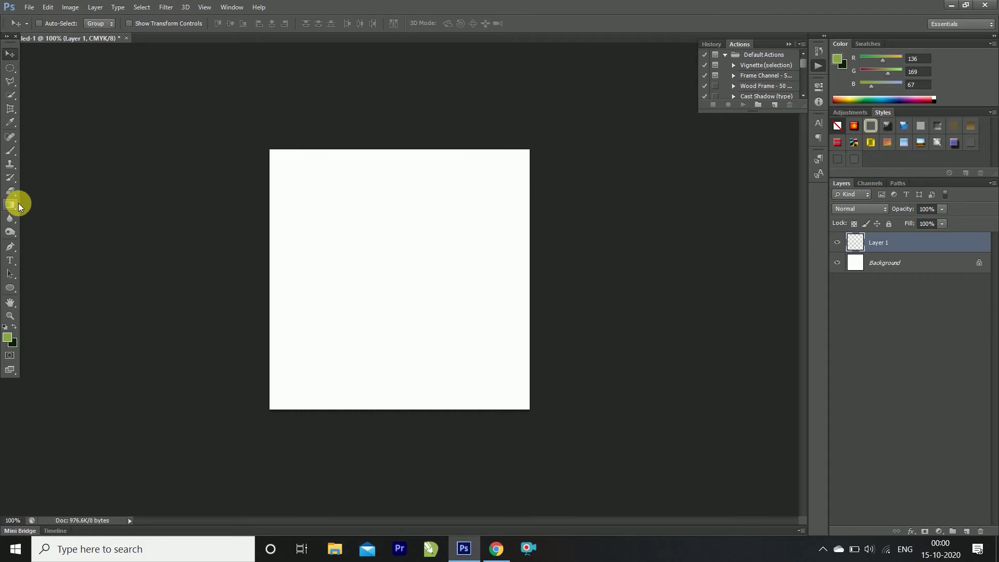
pyautogui.click(7, 262)
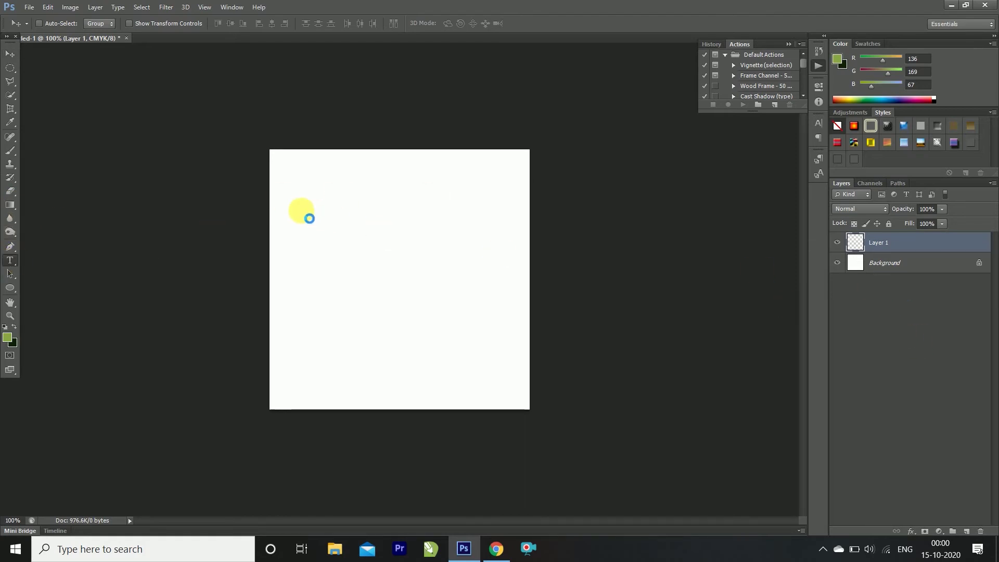
pyautogui.click(301, 194)
pyautogui.write('modern')
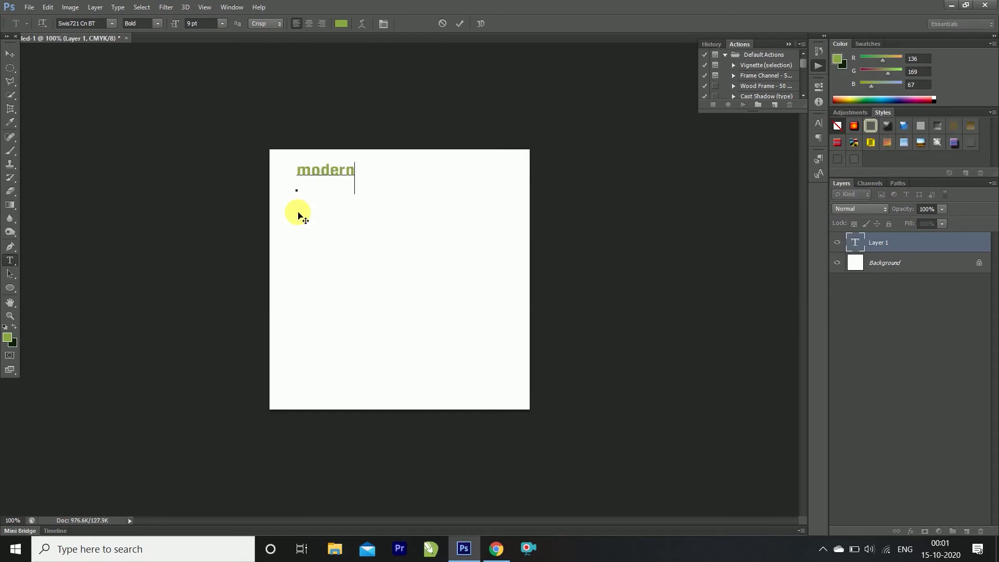
pyautogui.click(10, 53)
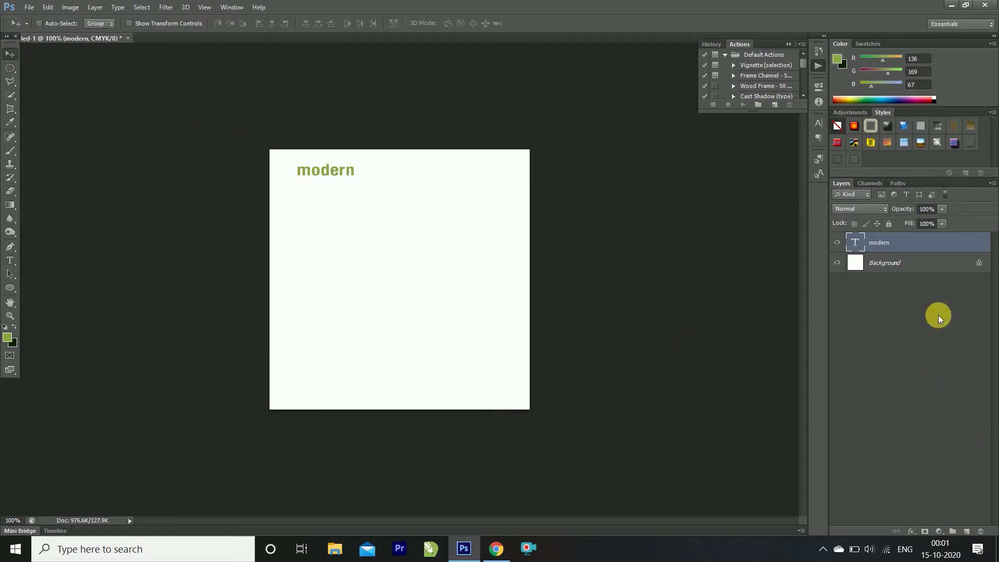
# Step: Remove the extra empty layer above the Background
pyautogui.click(913, 267)
pyautogui.click(967, 531)
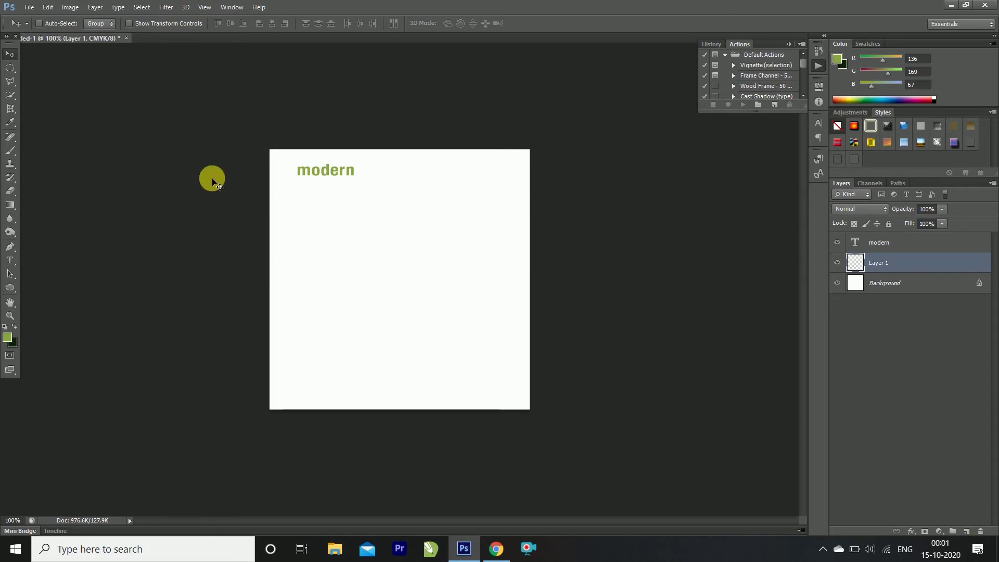
pyautogui.press('Delete')
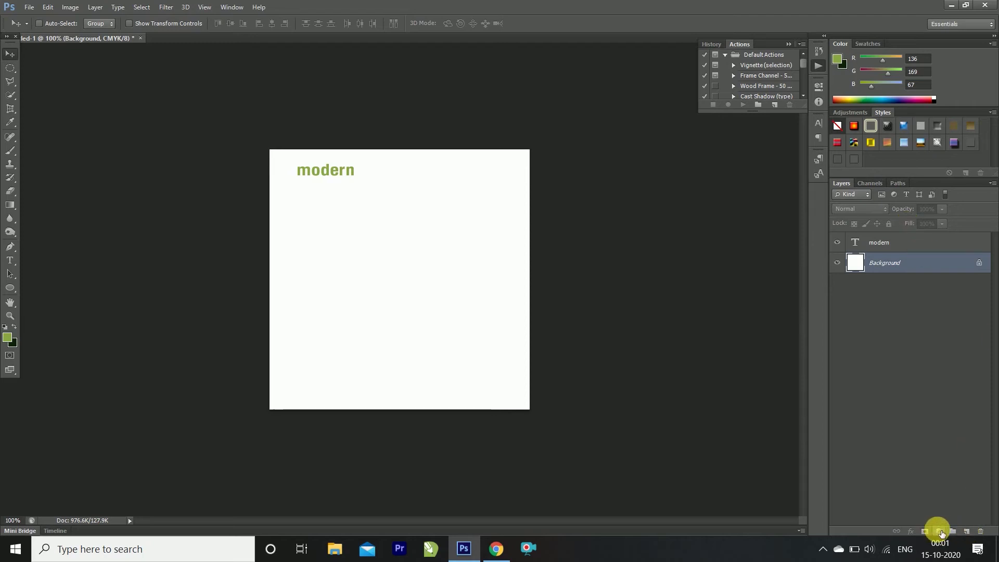
# Step: Add a yellow-green (b1ff13) Solid Color fill layer beneath the 'modern' text
pyautogui.click(940, 532)
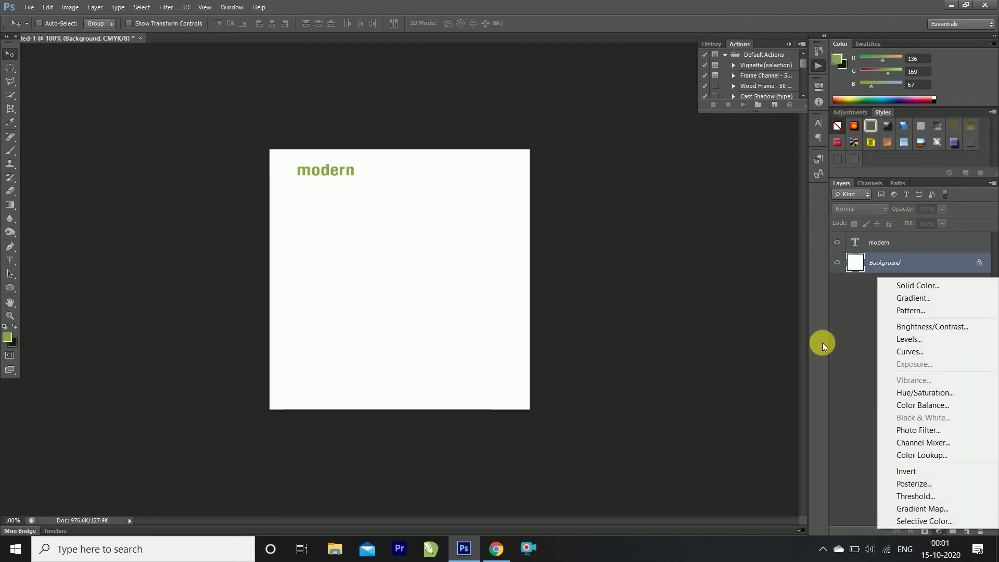
pyautogui.click(961, 286)
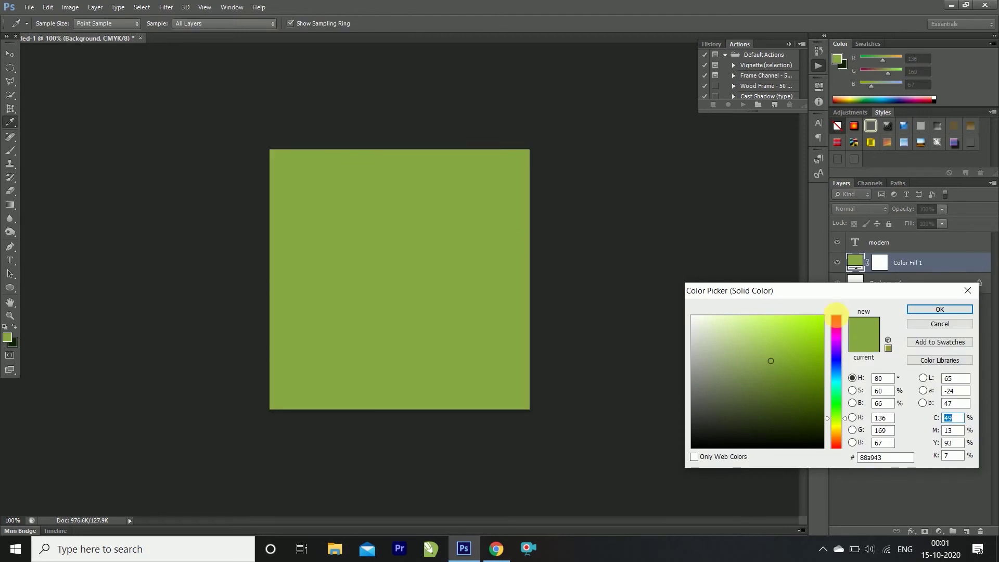
pyautogui.moveTo(814, 344); pyautogui.dragTo(815, 317)
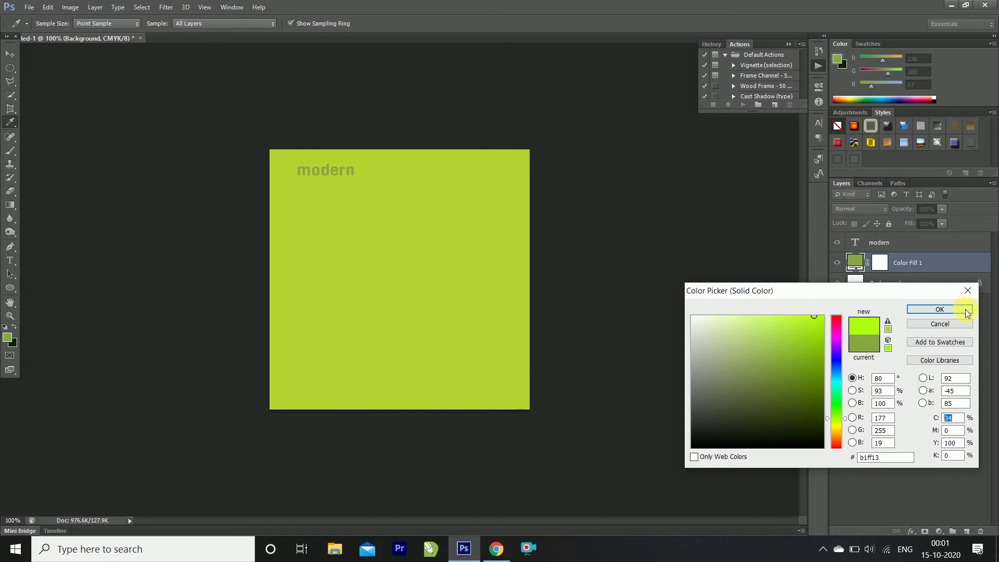
pyautogui.click(928, 310)
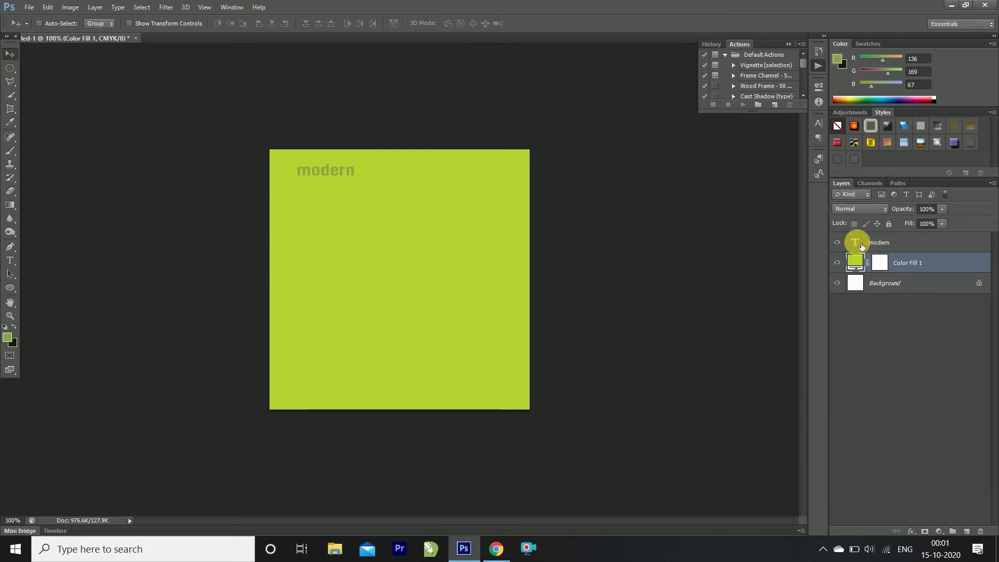
pyautogui.click(861, 244)
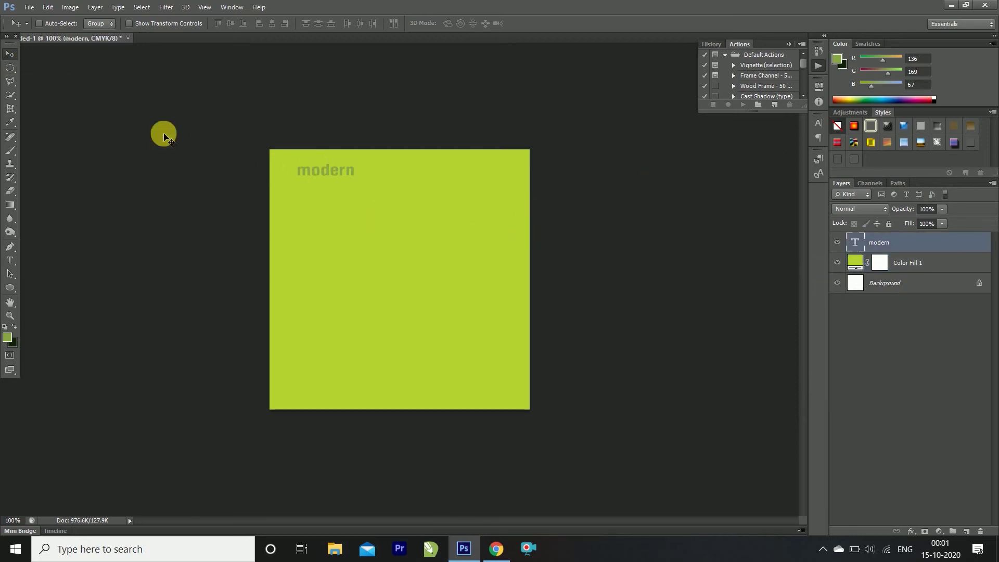
pyautogui.click(11, 260)
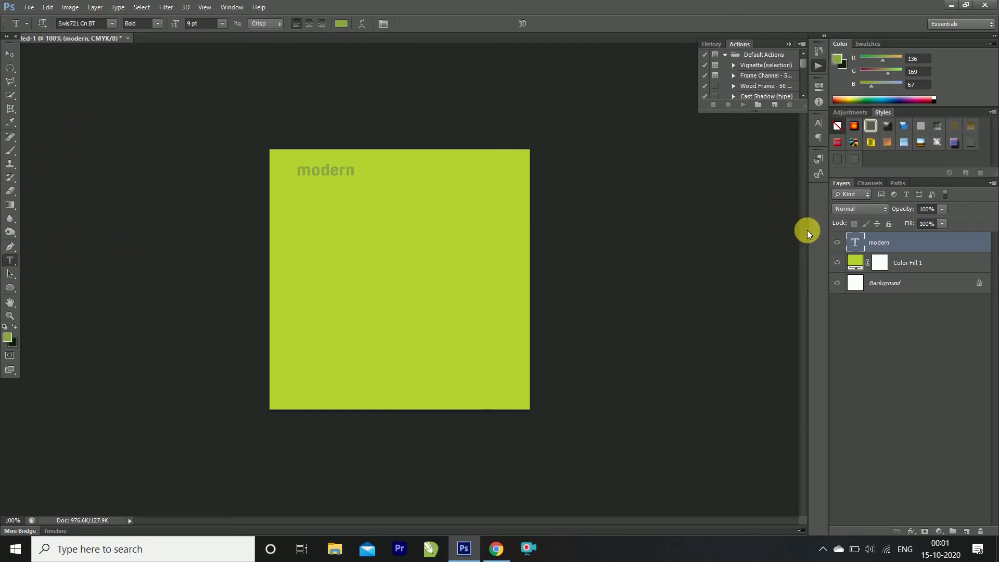
# Step: Change the 'modern' text colour to pure white (ffffff)
pyautogui.doubleClick(856, 243)
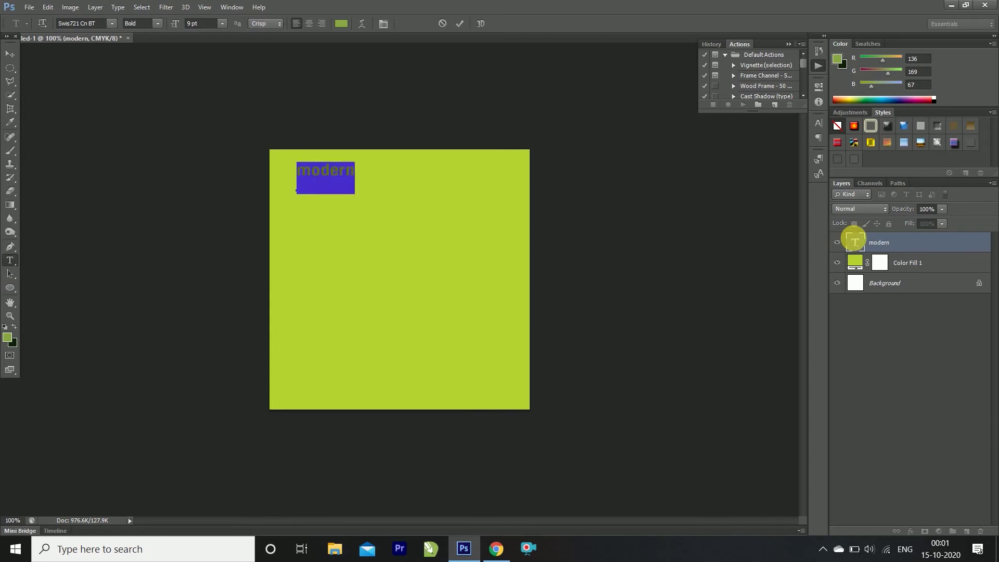
pyautogui.doubleClick(856, 243)
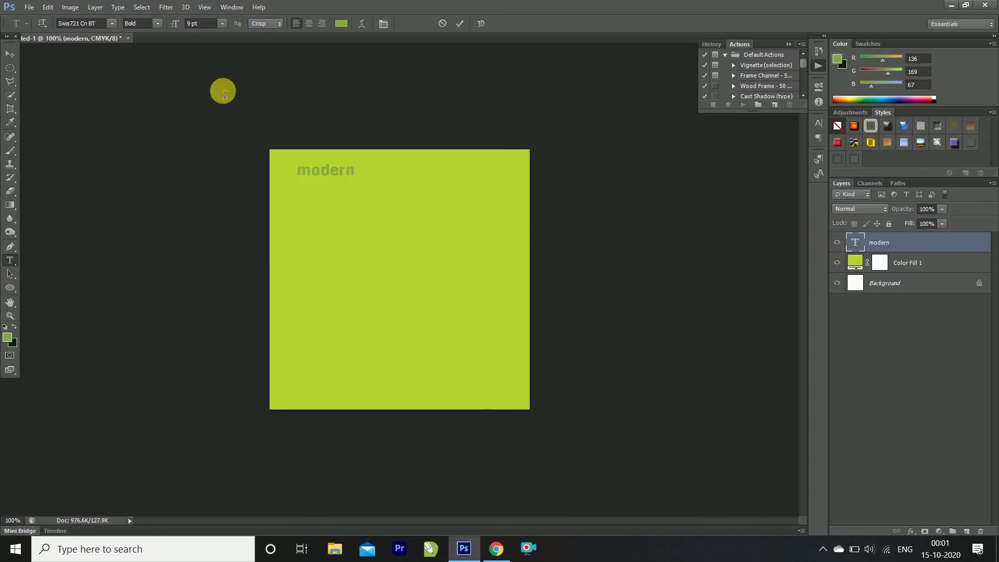
pyautogui.click(352, 28)
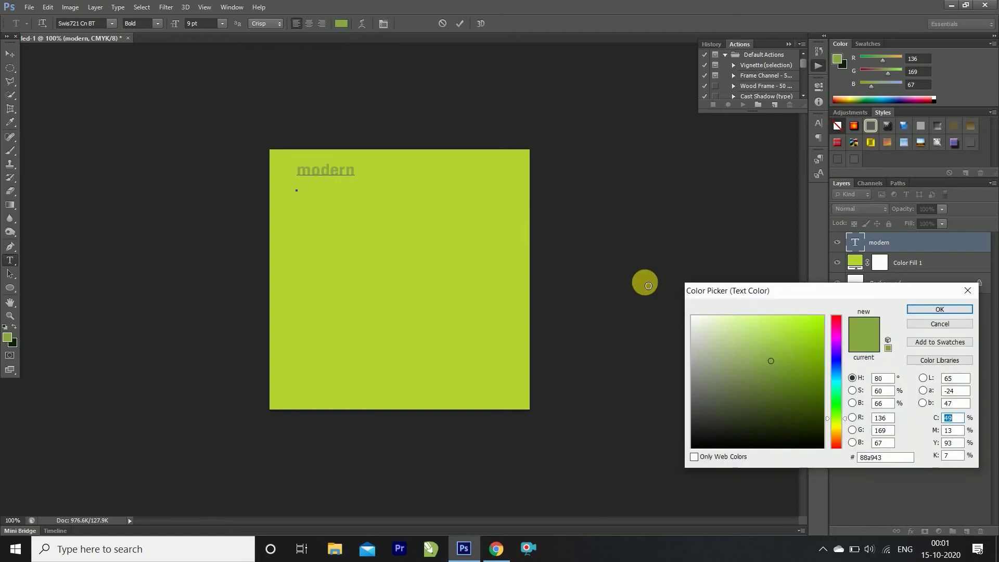
pyautogui.click(724, 333)
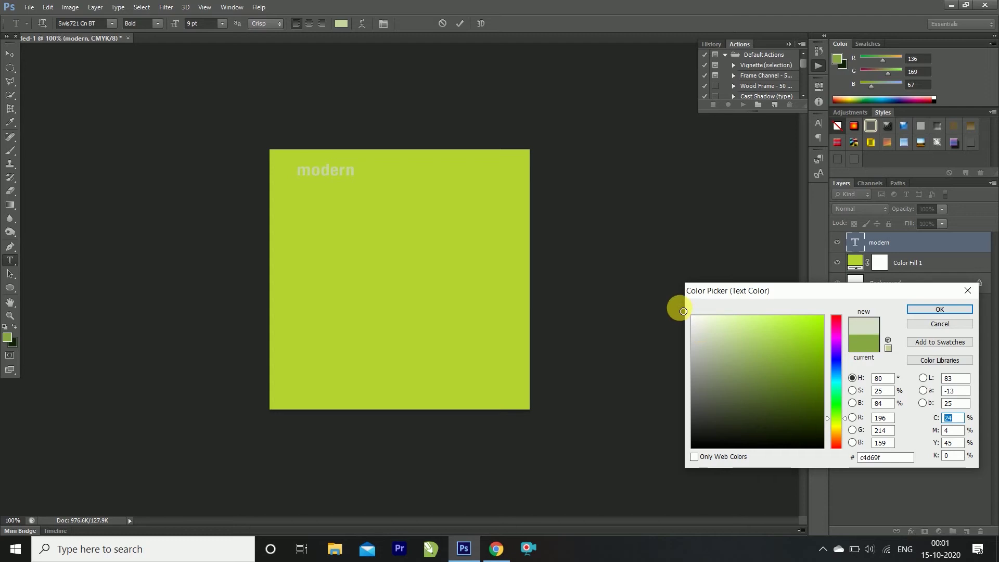
pyautogui.moveTo(683, 311); pyautogui.dragTo(684, 311)
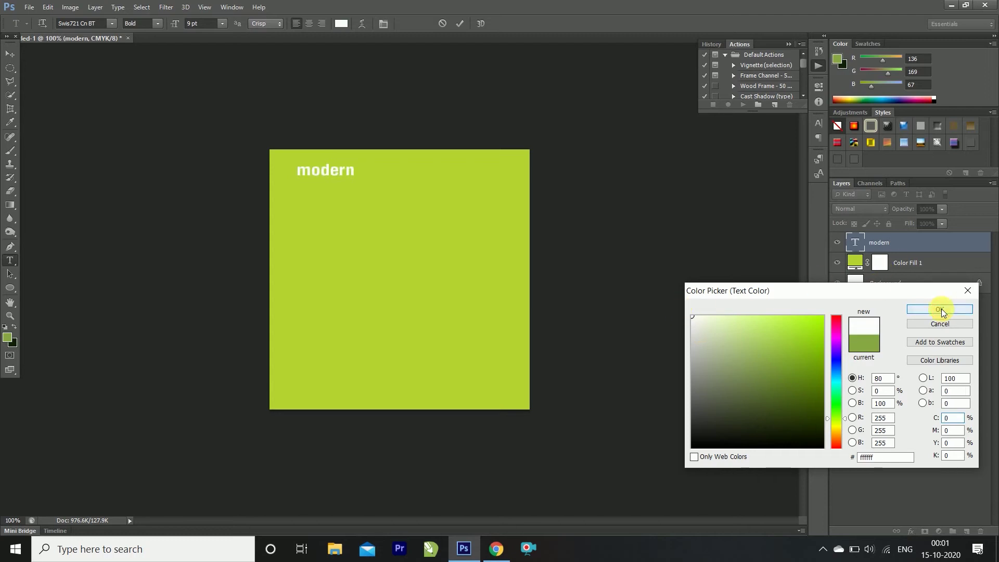
pyautogui.click(940, 309)
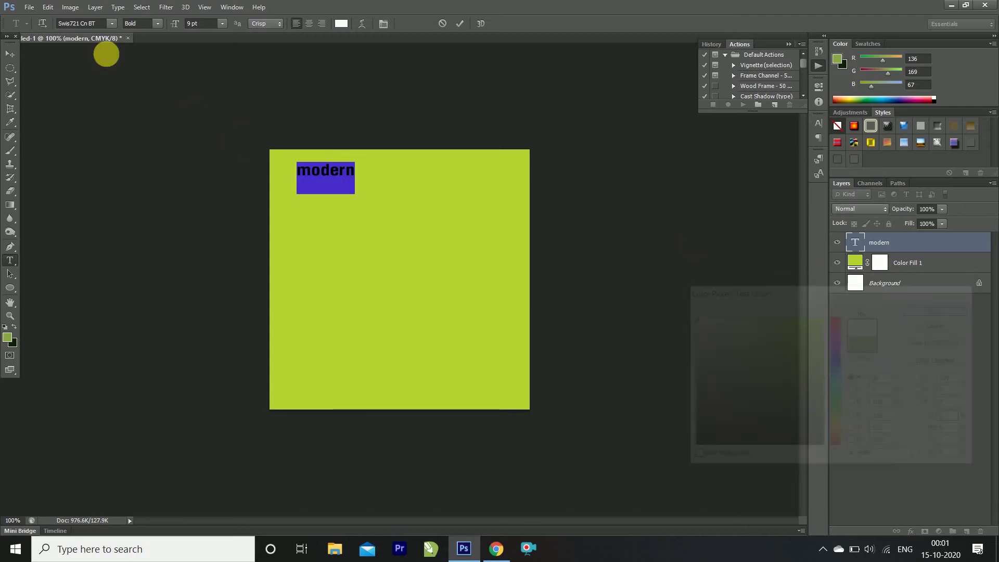
# Step: Try the Symbol, TypoUpright BT, WP CyrillicB and DFKaiSho-SB fonts on 'modern'
pyautogui.click(112, 24)
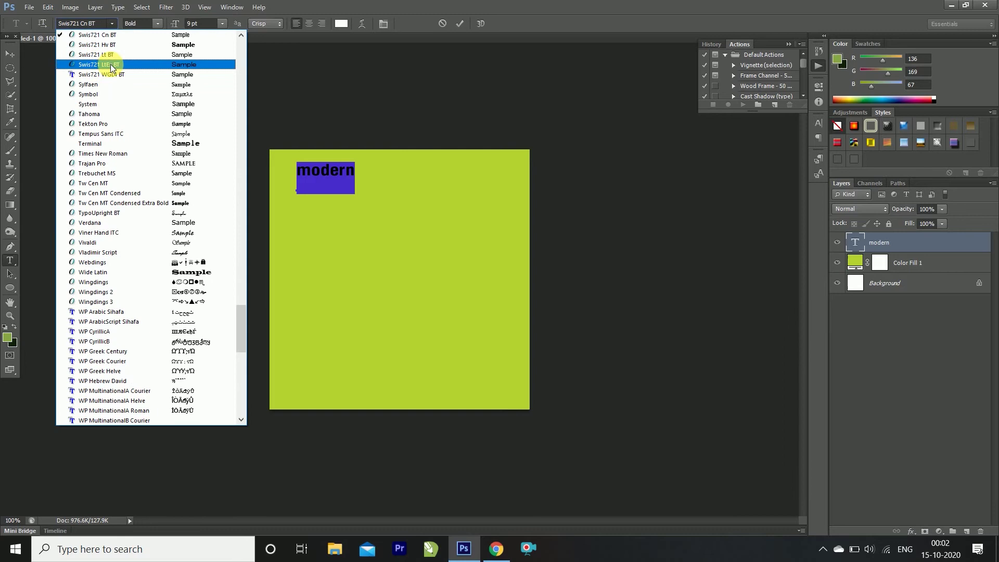
pyautogui.click(108, 94)
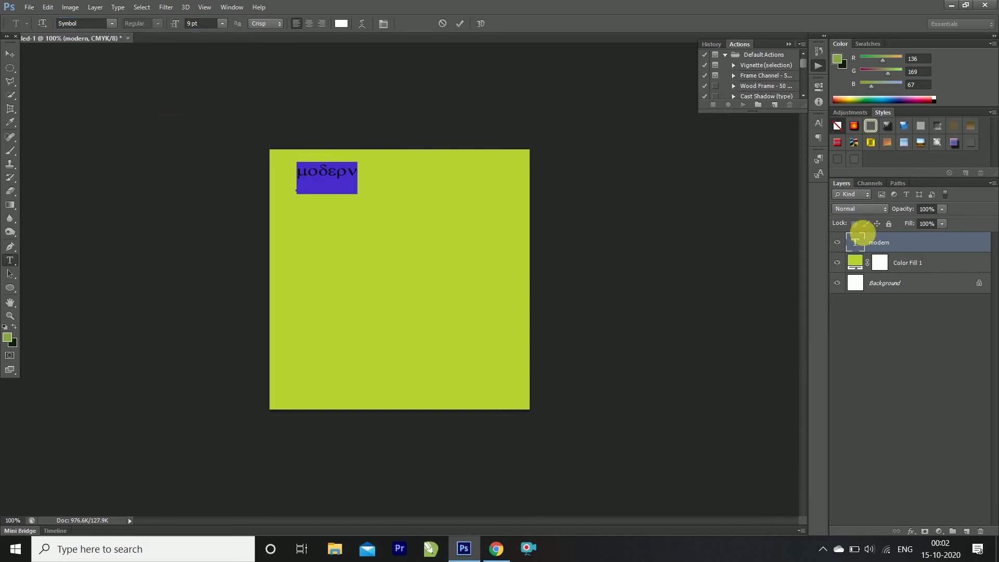
pyautogui.click(913, 244)
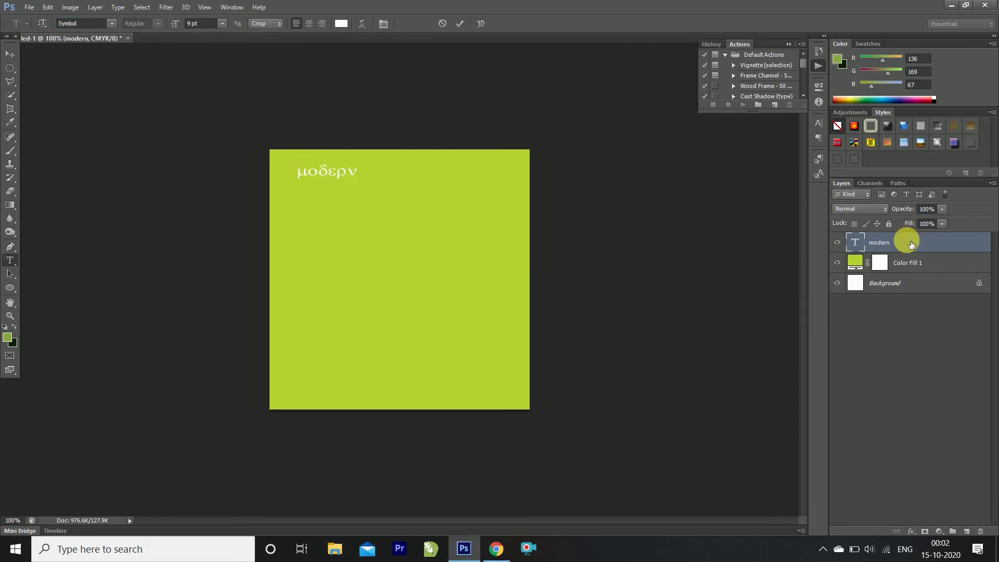
pyautogui.click(113, 23)
pyautogui.click(107, 139)
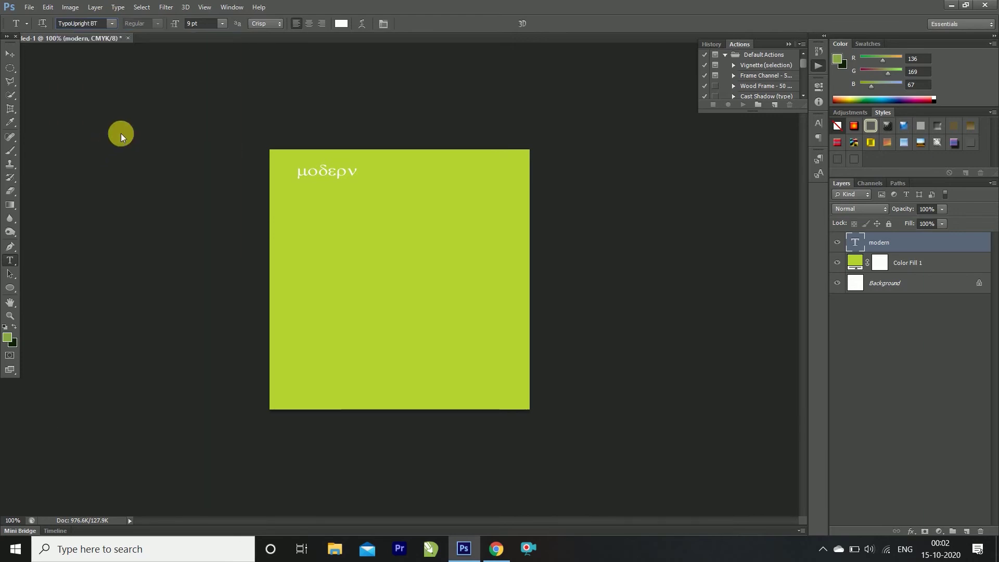
pyautogui.click(113, 23)
pyautogui.scroll(-3, 102, 156)
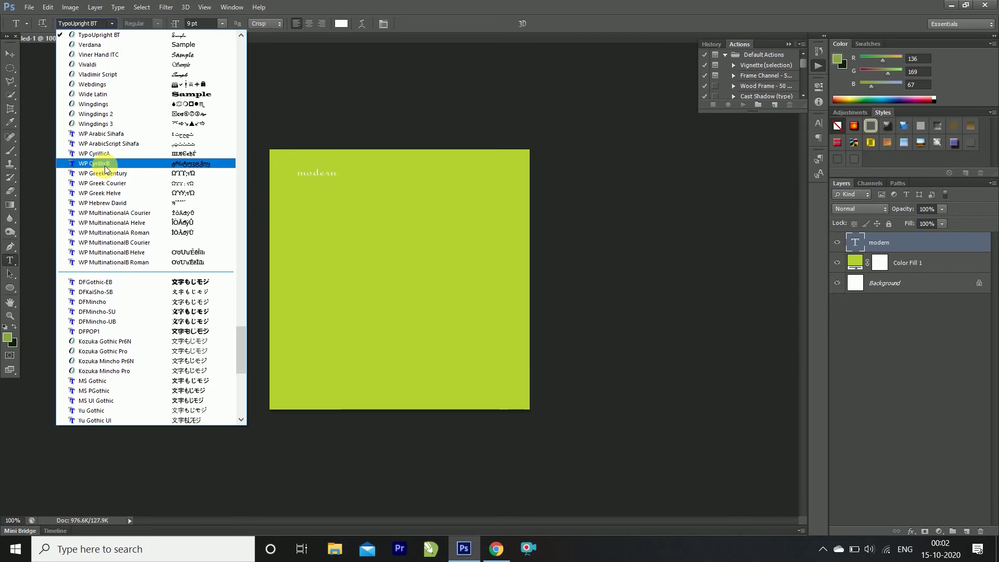
pyautogui.click(126, 152)
pyautogui.click(113, 23)
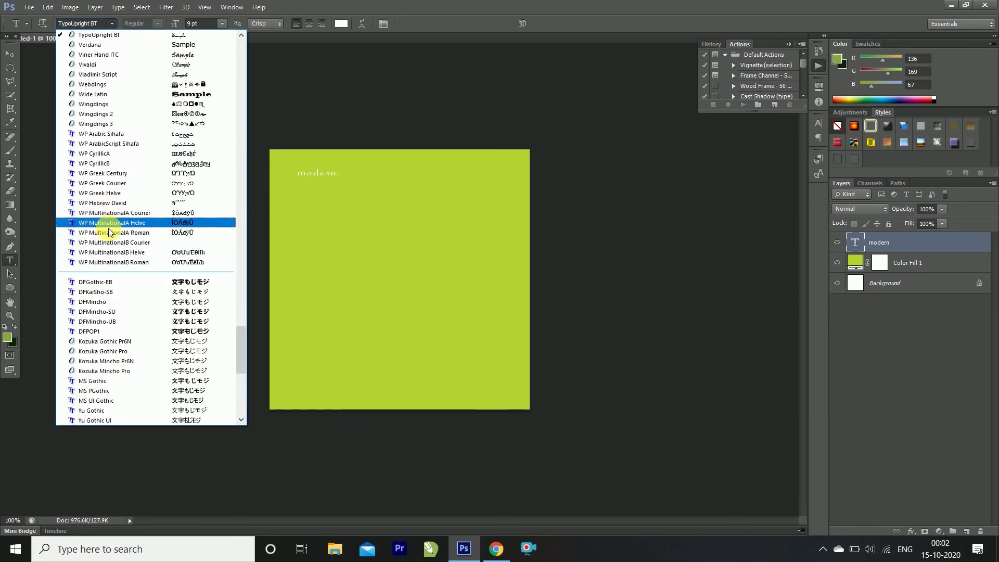
pyautogui.click(114, 293)
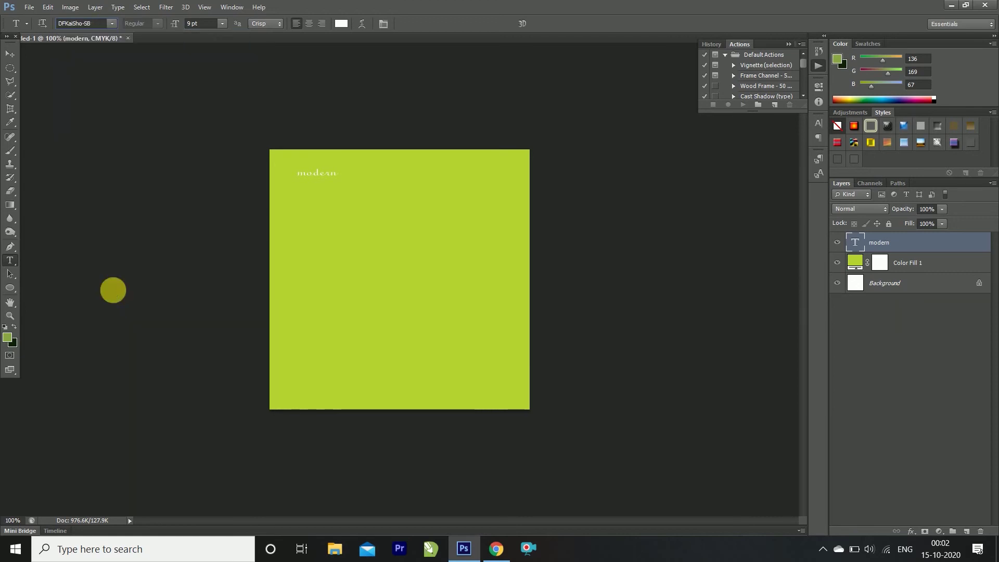
# Step: Try MingLiU-ExtB and Microsoft YaHei, then settle on Kozuka Gothic EL for 'modern'
pyautogui.click(112, 23)
pyautogui.scroll(-2, 105, 111)
pyautogui.scroll(-2, 116, 145)
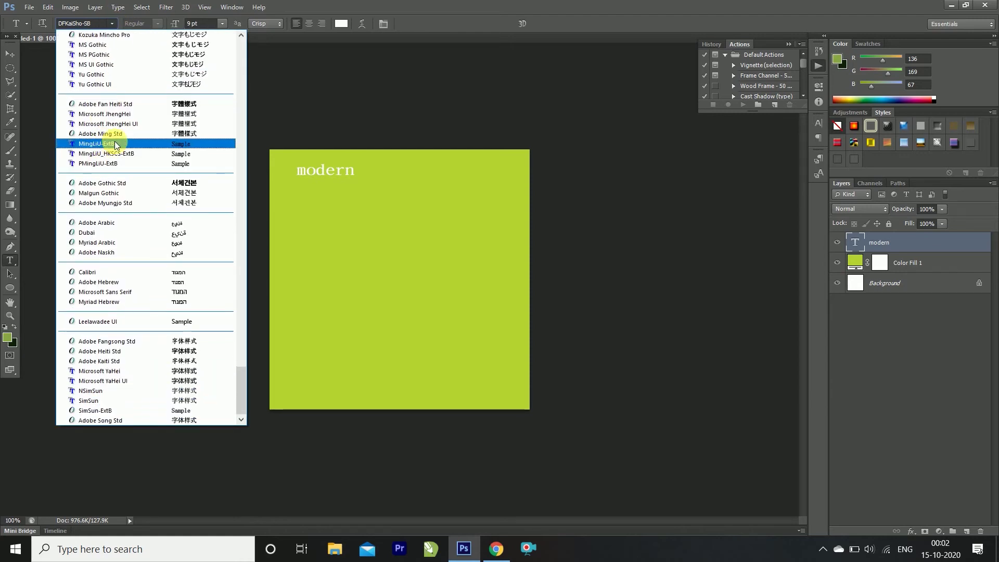
pyautogui.click(115, 143)
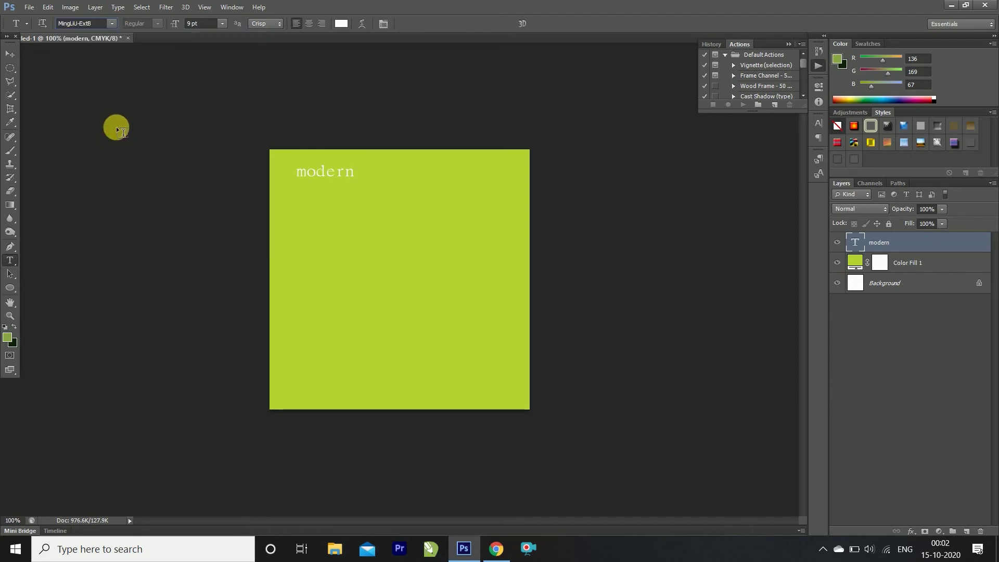
pyautogui.click(111, 22)
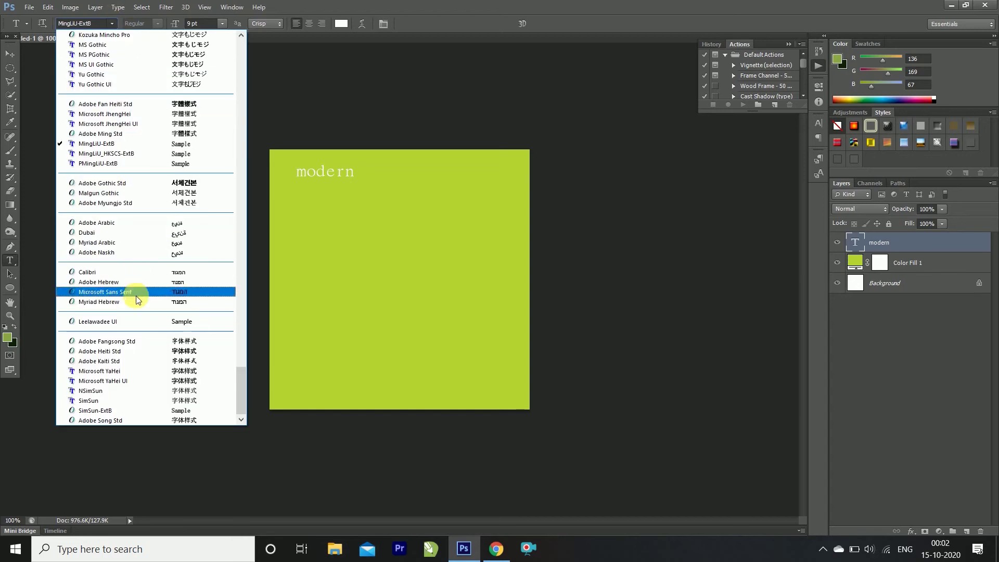
pyautogui.click(117, 372)
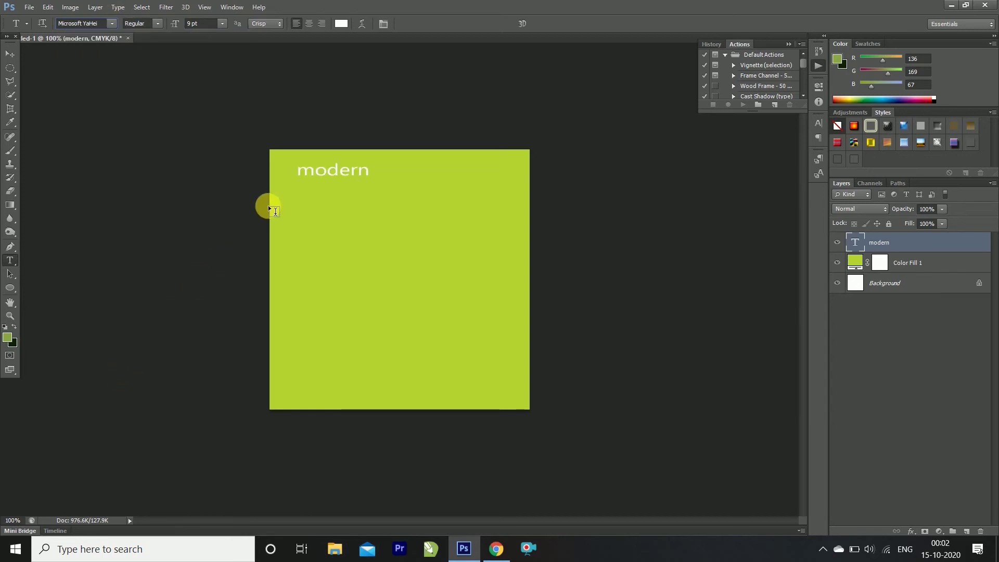
pyautogui.click(111, 23)
pyautogui.scroll(3, 108, 62)
pyautogui.scroll(3, 107, 62)
pyautogui.scroll(1, 108, 63)
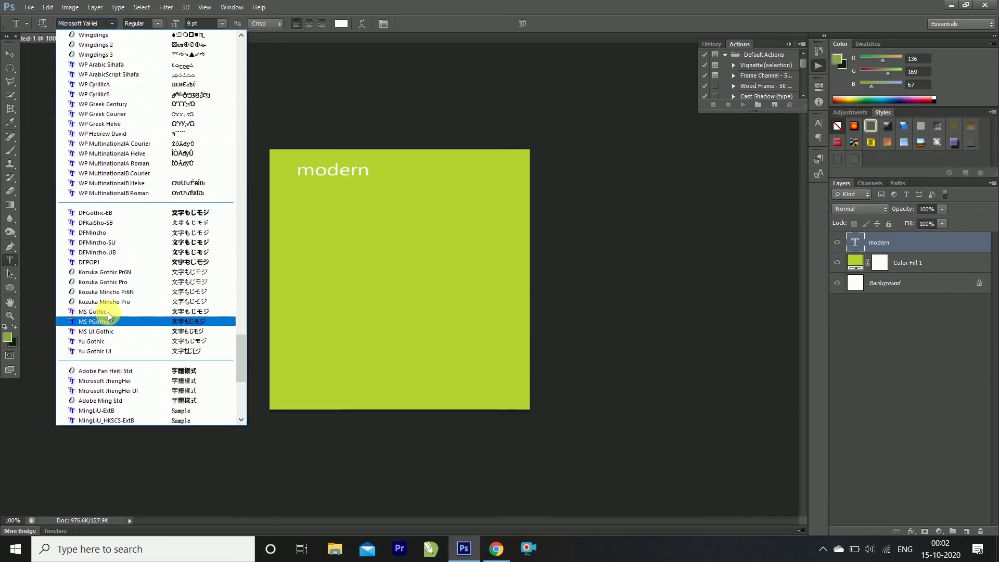
pyautogui.click(123, 284)
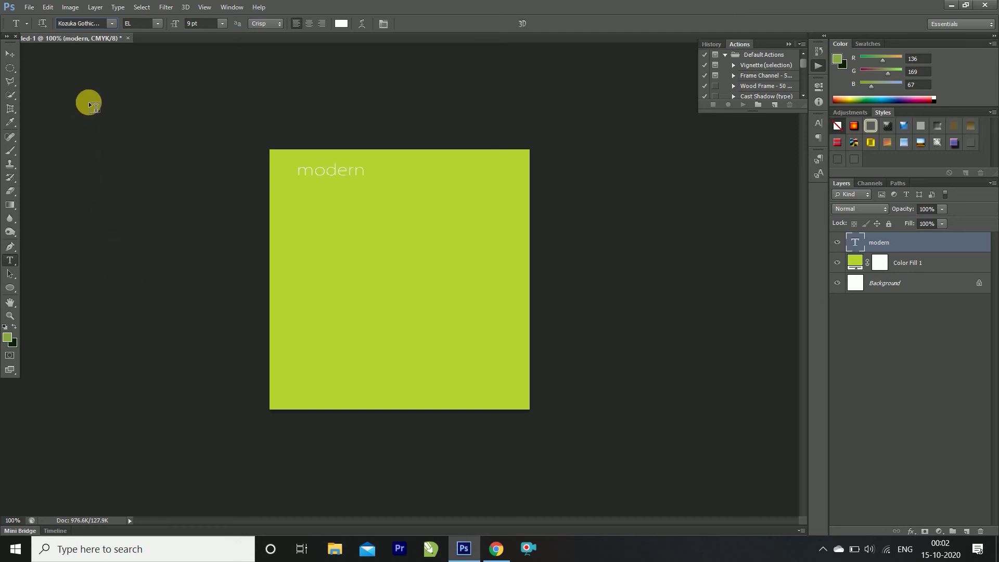
pyautogui.click(10, 54)
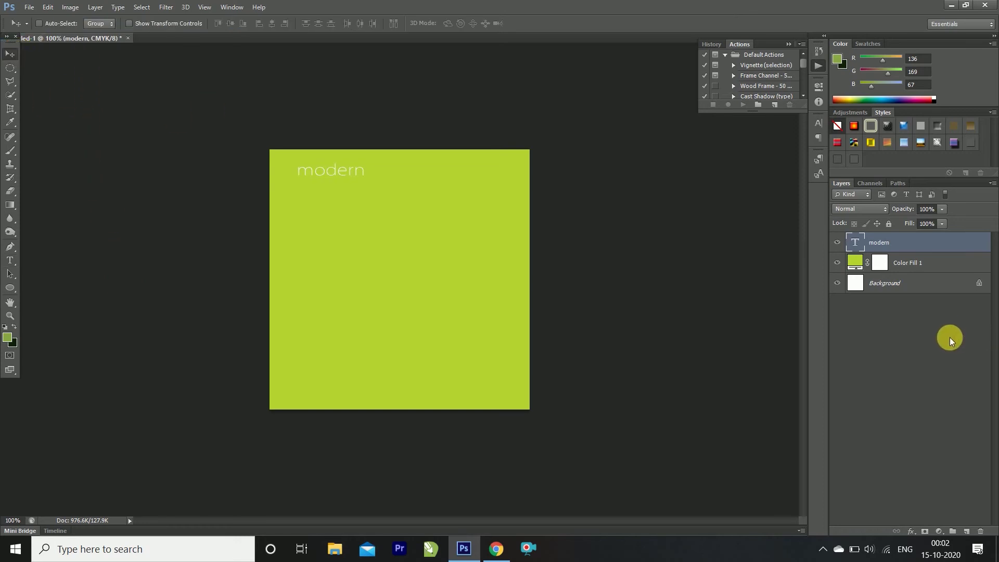
# Step: Scale 'modern' to about three times its size and move it to the canvas bottom
pyautogui.hotkey('ctrl', 't')
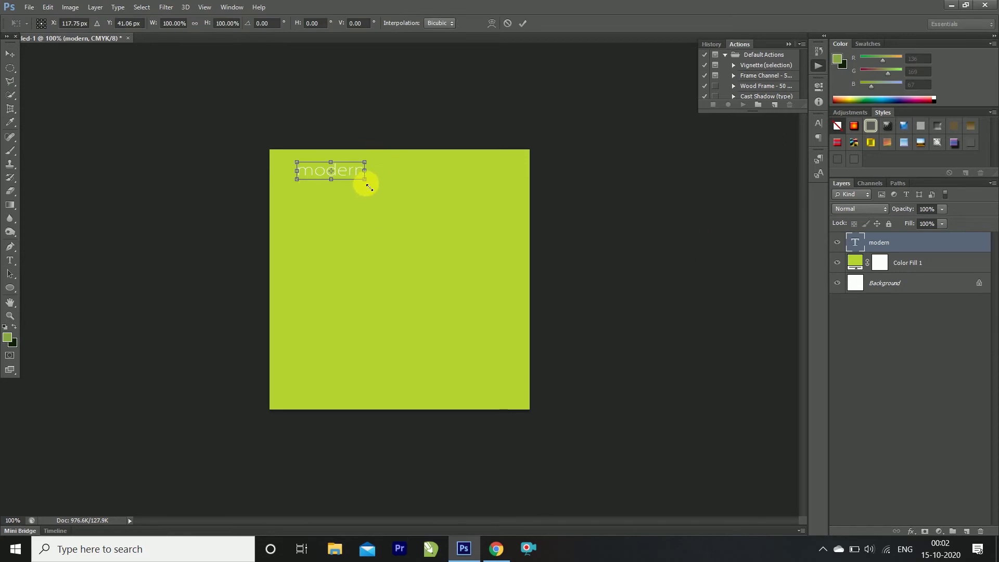
pyautogui.moveTo(369, 186)
pyautogui.mouseDown()
pyautogui.moveTo(489, 324)
pyautogui.moveTo(502, 324)
pyautogui.mouseUp()
pyautogui.press('Return')
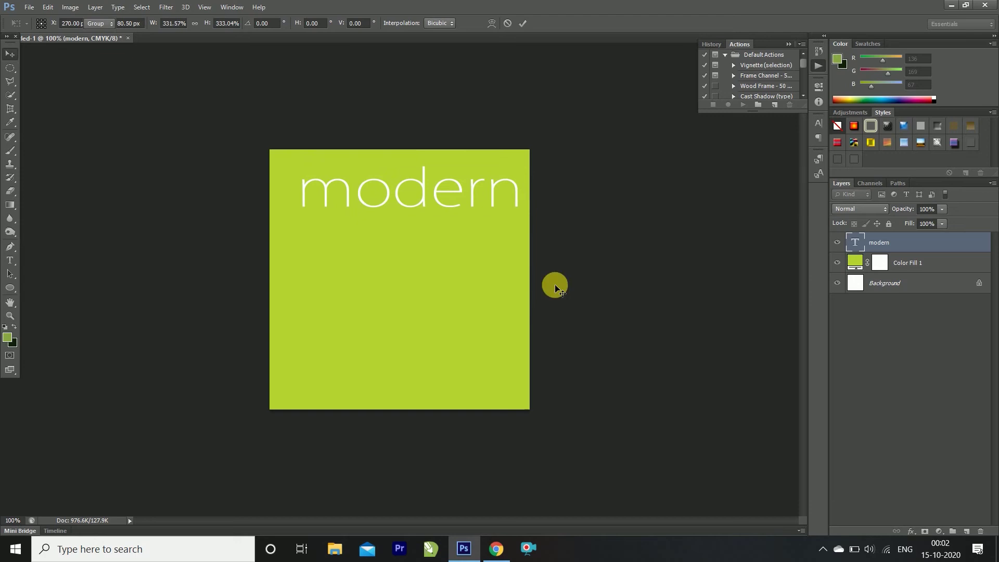
pyautogui.moveTo(422, 201); pyautogui.dragTo(420, 383)
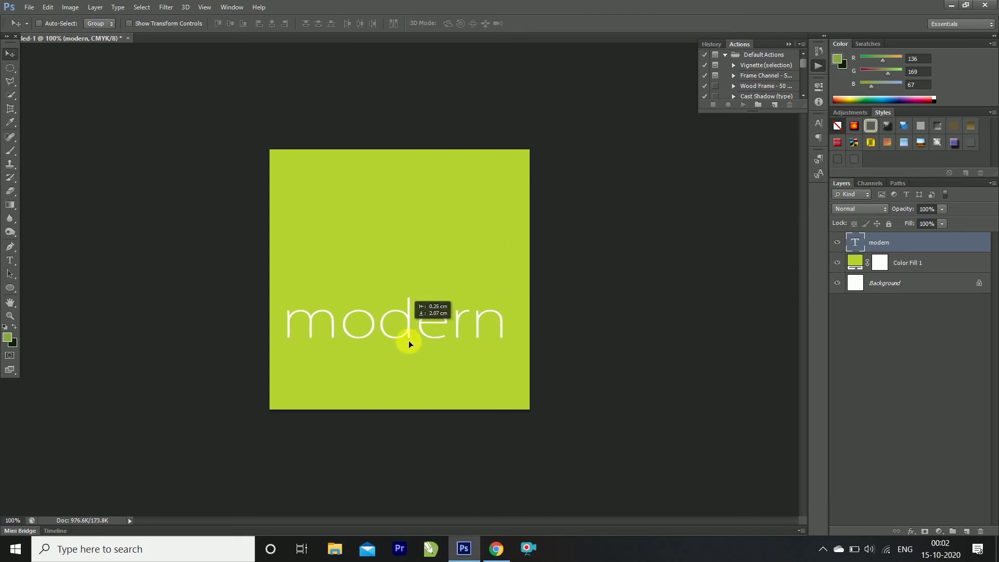
pyautogui.moveTo(421, 386); pyautogui.dragTo(416, 384)
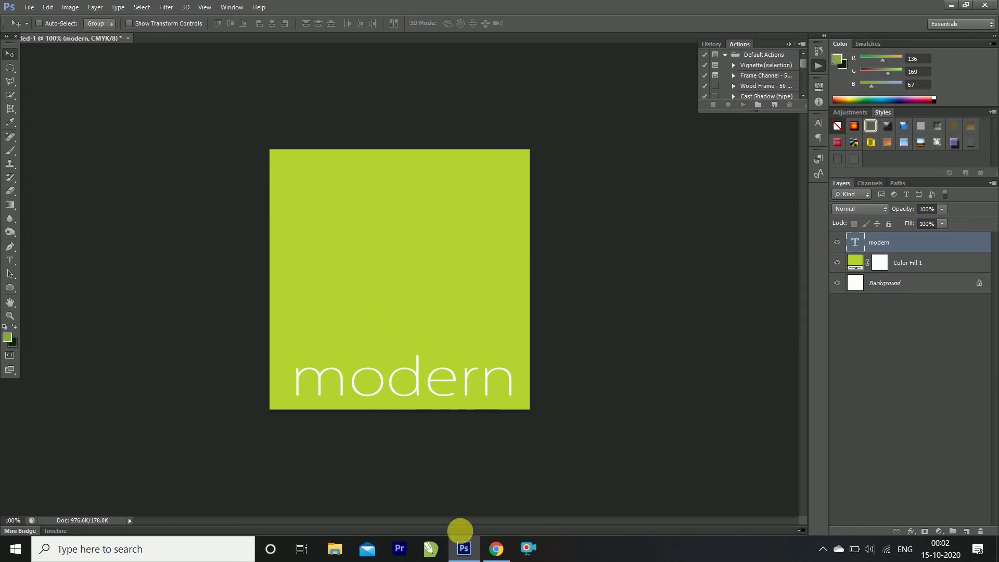
pyautogui.click(503, 549)
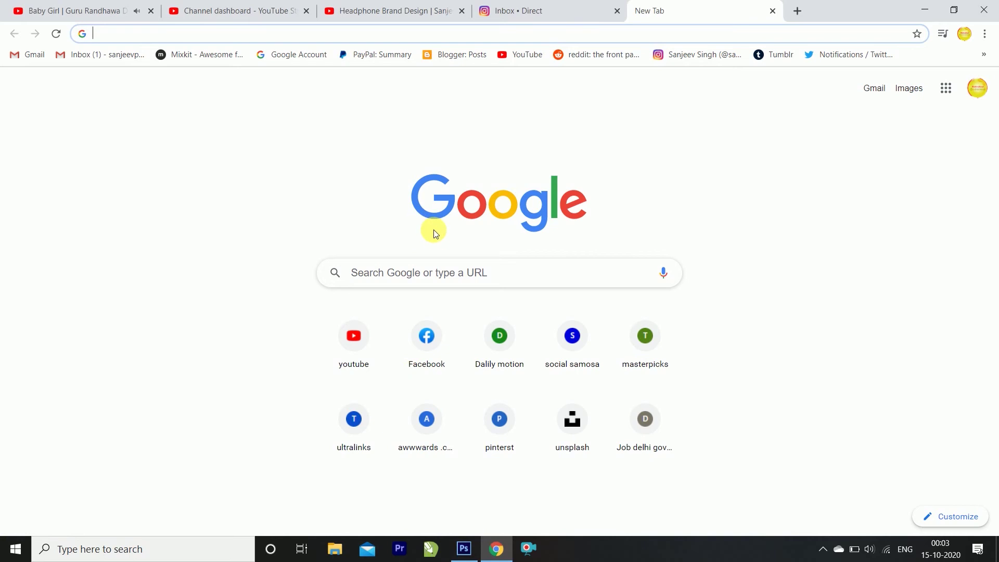
# Step: Open the Unsplash website through a Google search for 'unsplash'
pyautogui.write('U')
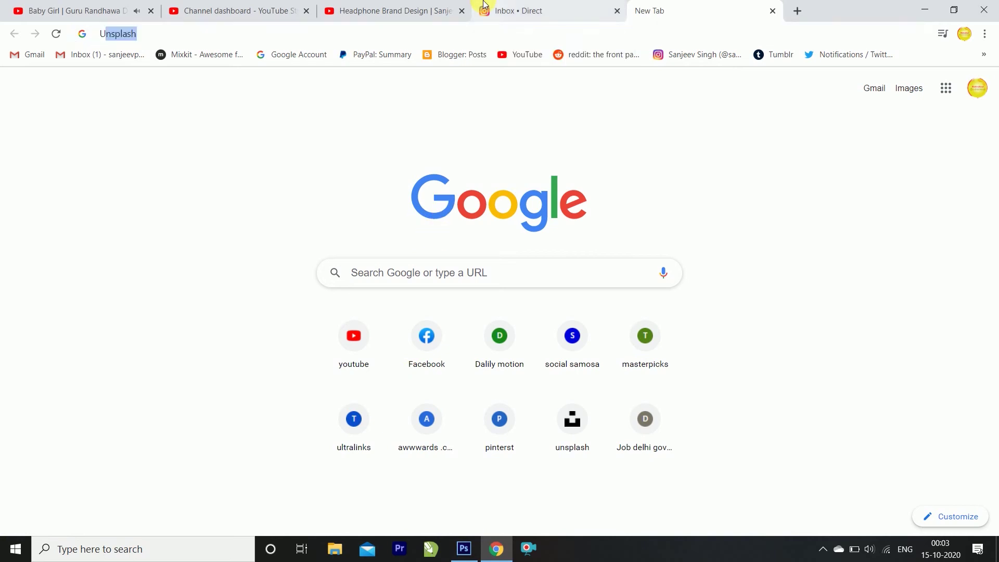
pyautogui.write('NSPALSH')
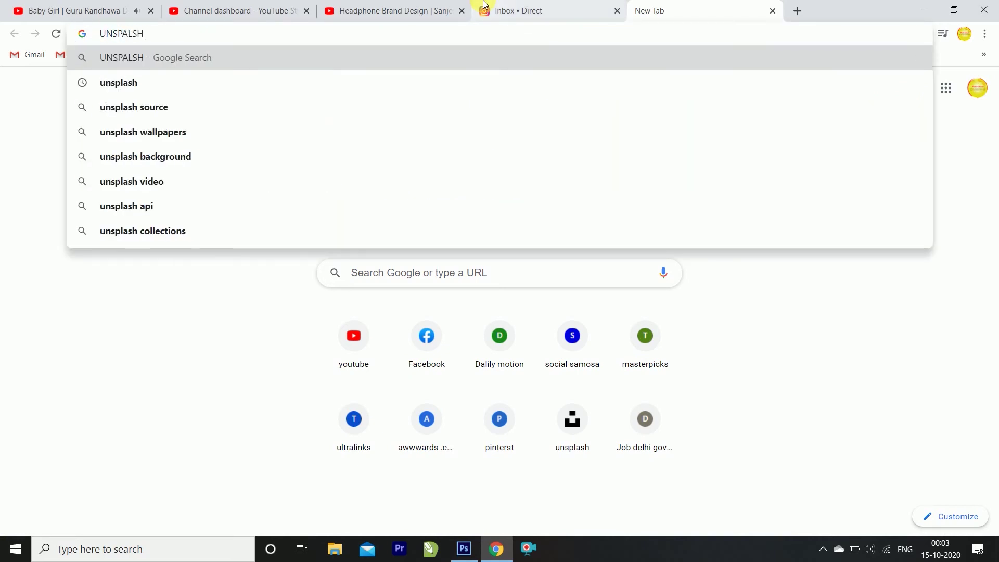
pyautogui.press('Down')
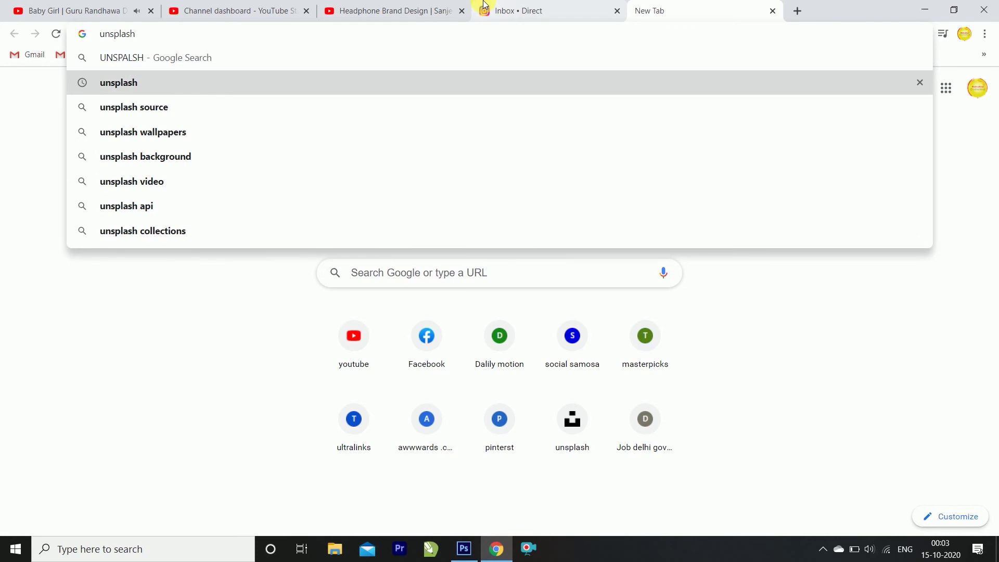
pyautogui.press('Return')
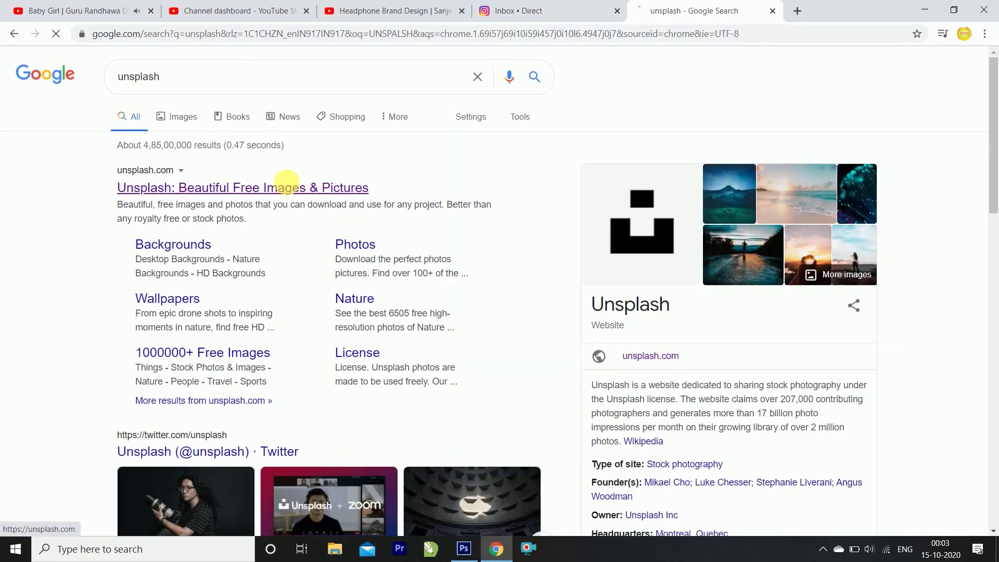
pyautogui.click(286, 185)
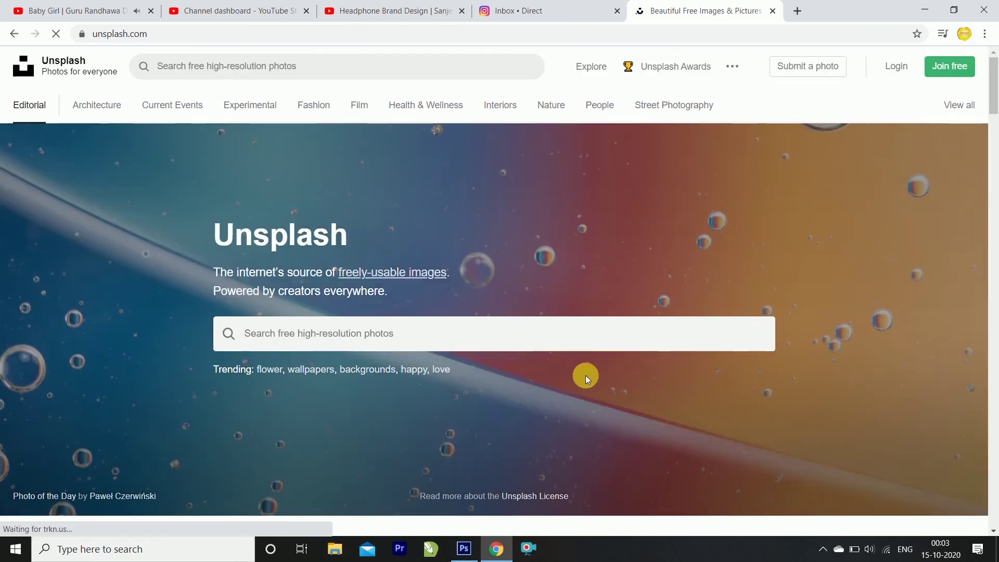
# Step: Search Unsplash for 'girl dress' photos
pyautogui.click(555, 325)
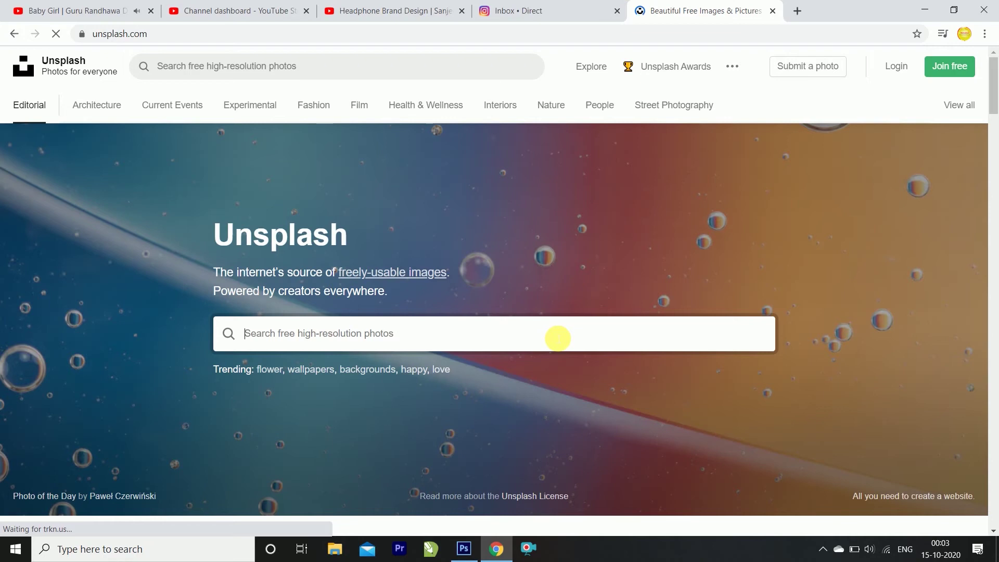
pyautogui.write('GIRL DRESS')
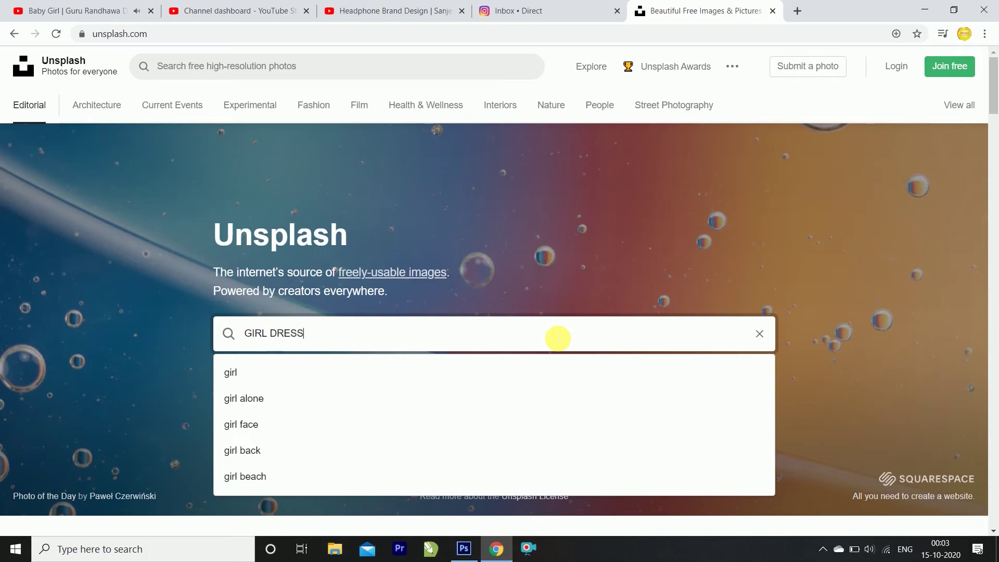
pyautogui.press('Return')
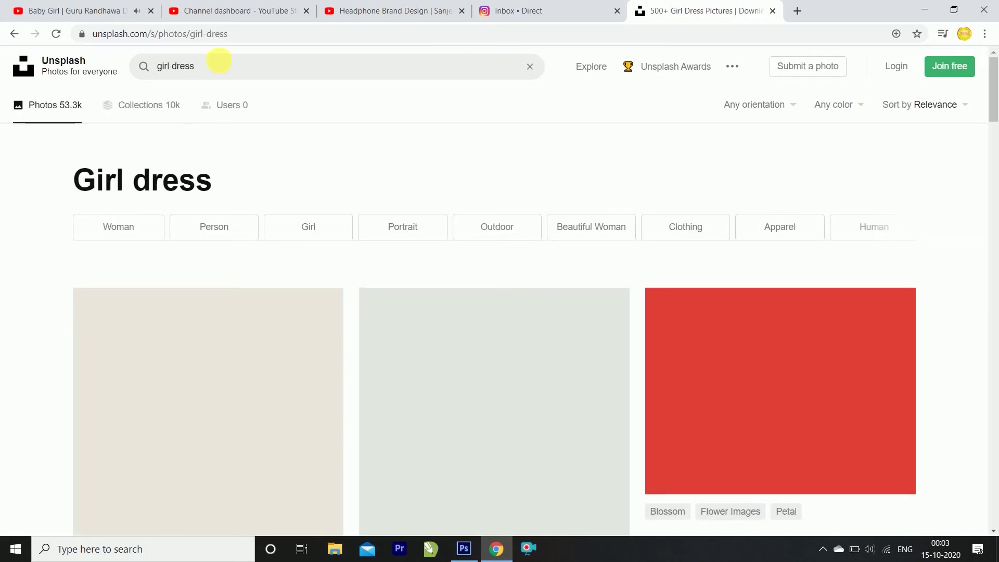
pyautogui.scroll(-5, 447, 355)
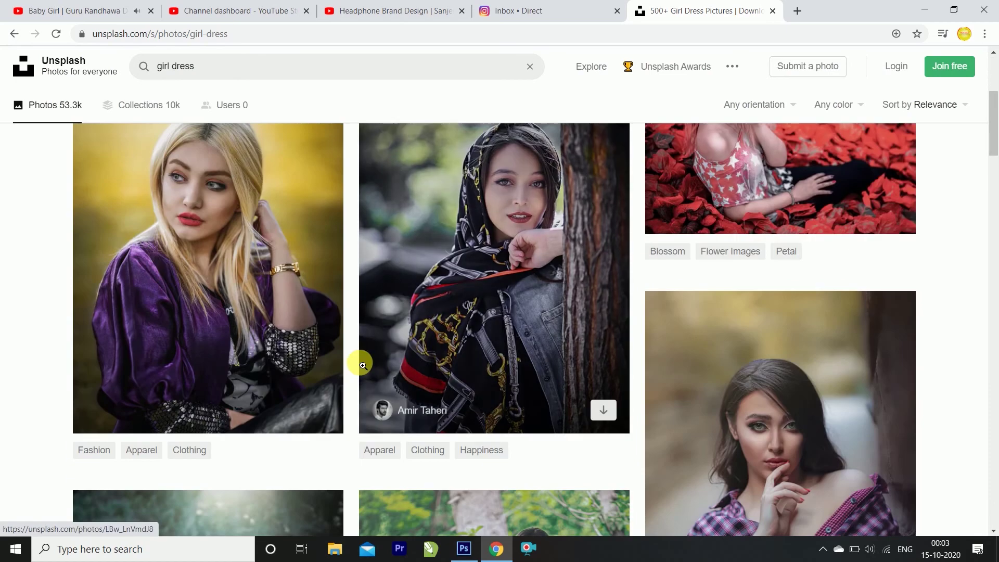
pyautogui.scroll(-5, 359, 362)
pyautogui.scroll(-5, 547, 339)
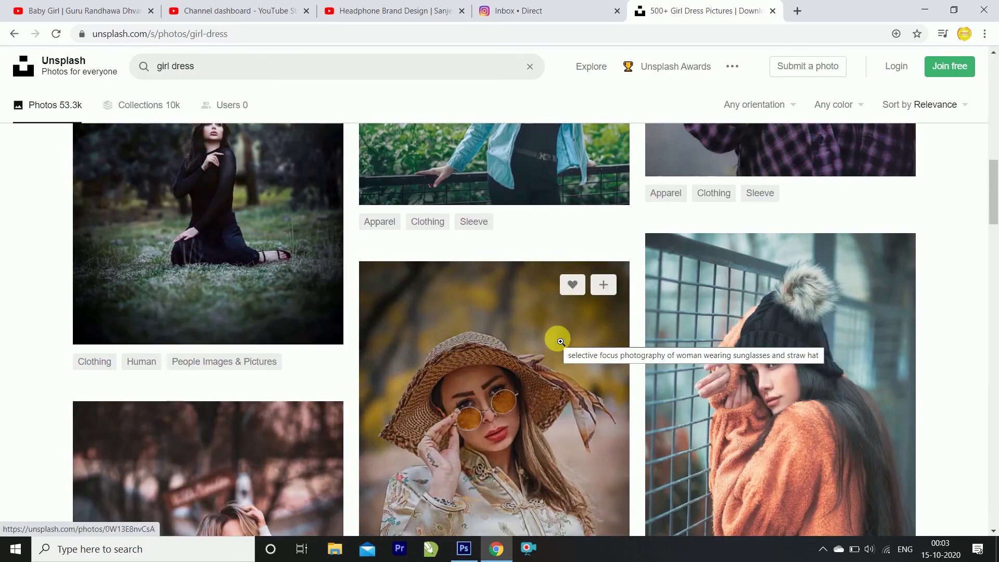
pyautogui.moveTo(488, 339)
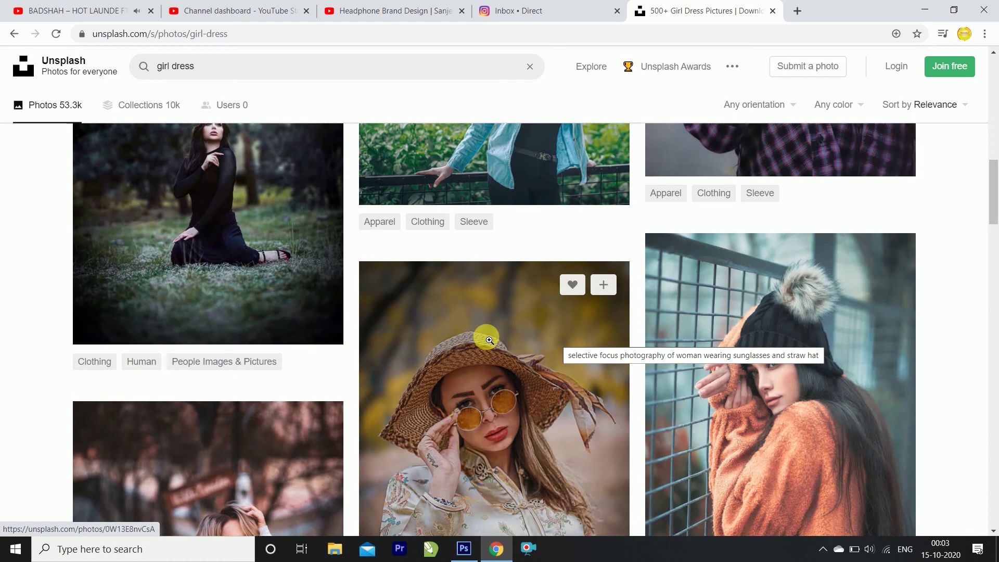
pyautogui.scroll(4, 519, 257)
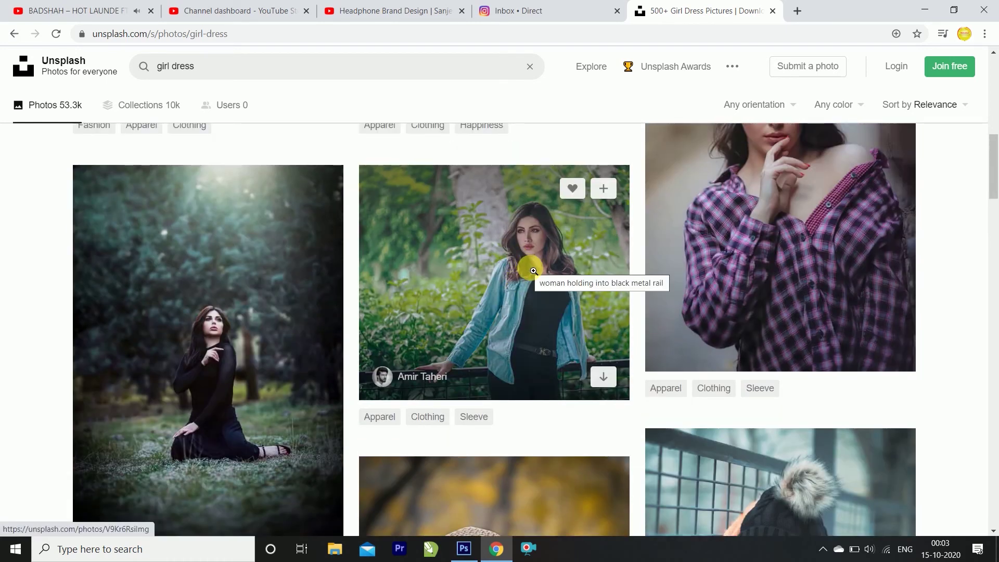
pyautogui.scroll(-3, 533, 270)
pyautogui.scroll(-3, 532, 276)
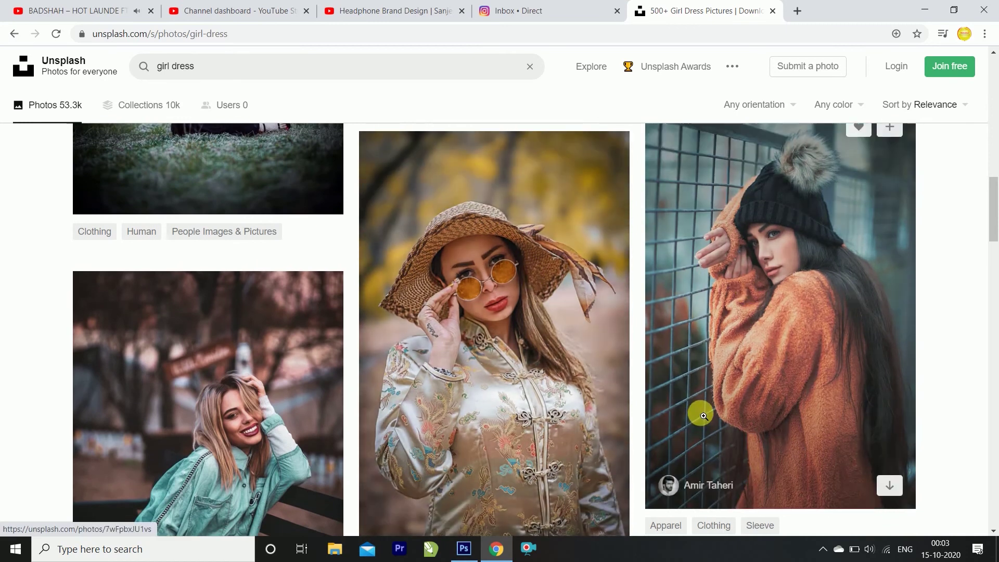
pyautogui.scroll(-3, 581, 348)
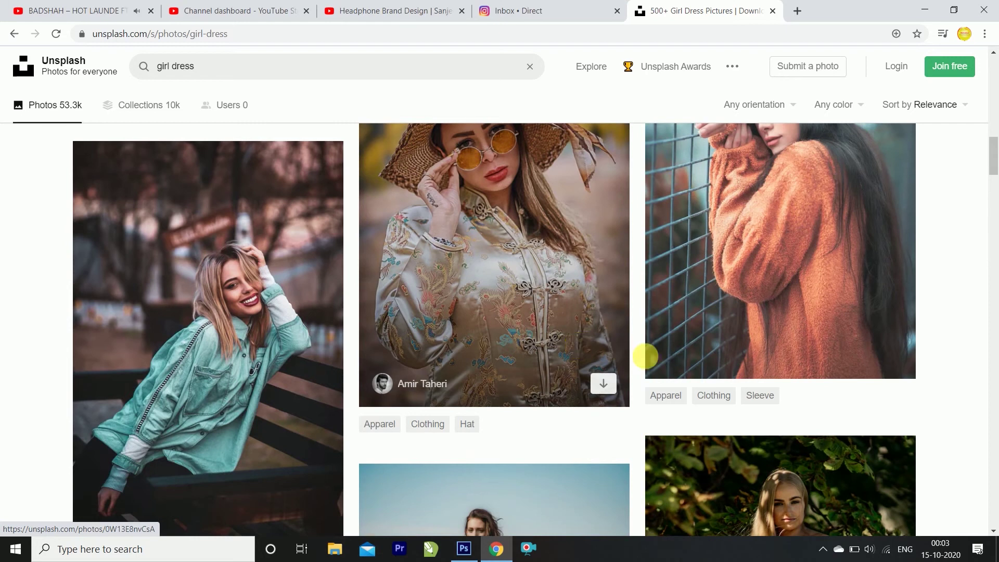
pyautogui.scroll(4, 656, 352)
pyautogui.scroll(-1, 665, 354)
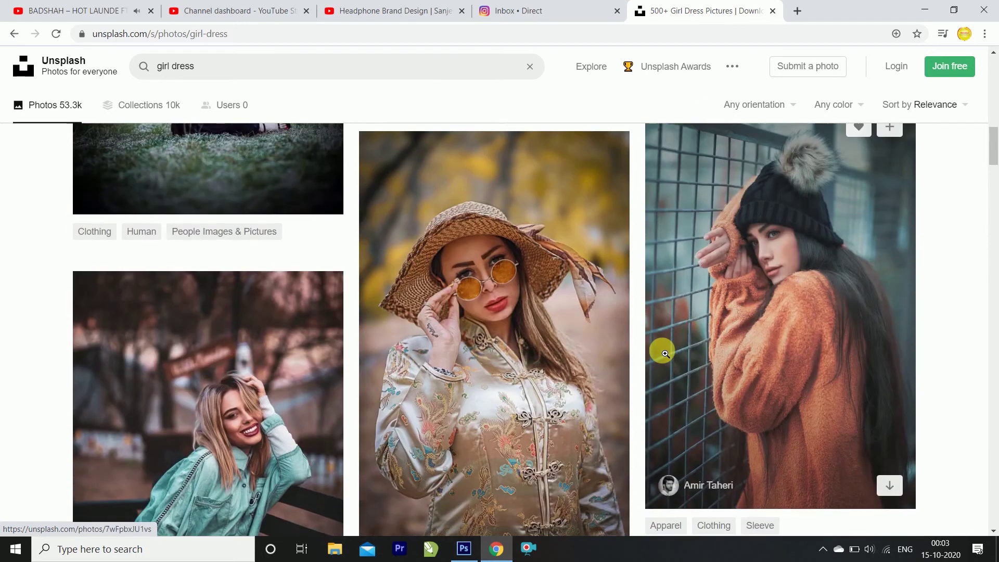
pyautogui.scroll(-2, 665, 353)
pyautogui.scroll(-2, 665, 354)
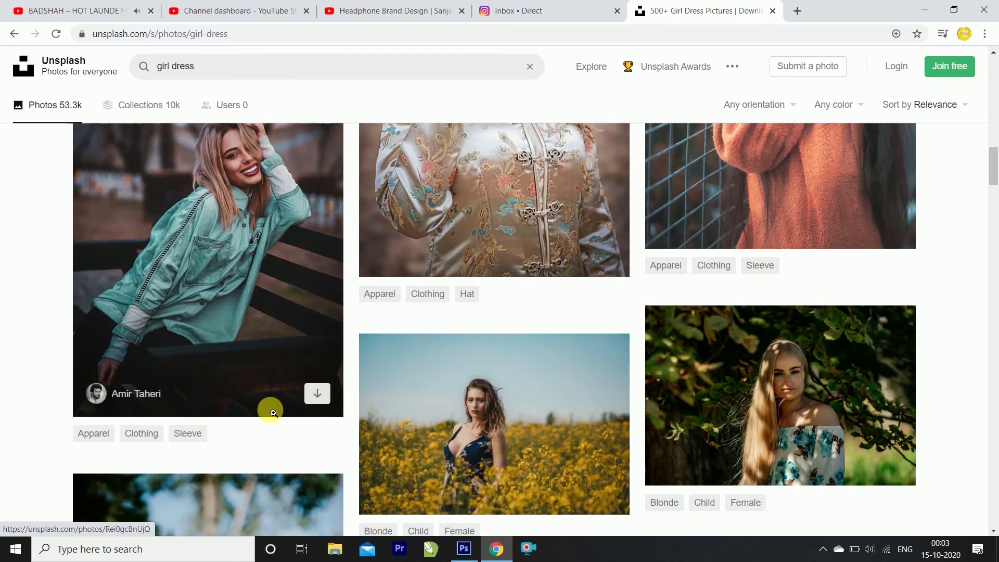
pyautogui.scroll(1, 273, 413)
pyautogui.scroll(-2, 305, 404)
pyautogui.scroll(3, 273, 379)
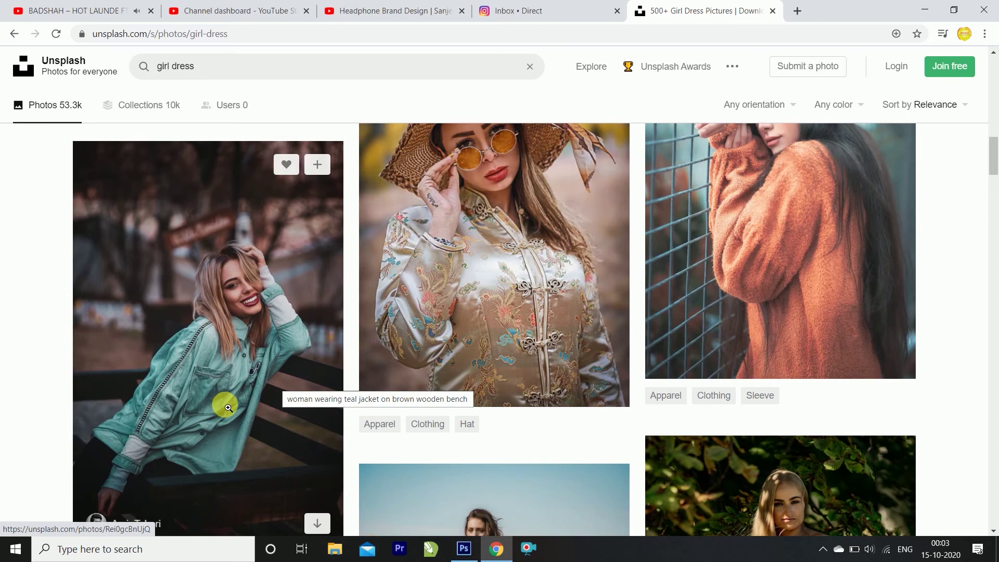
pyautogui.click(98, 446)
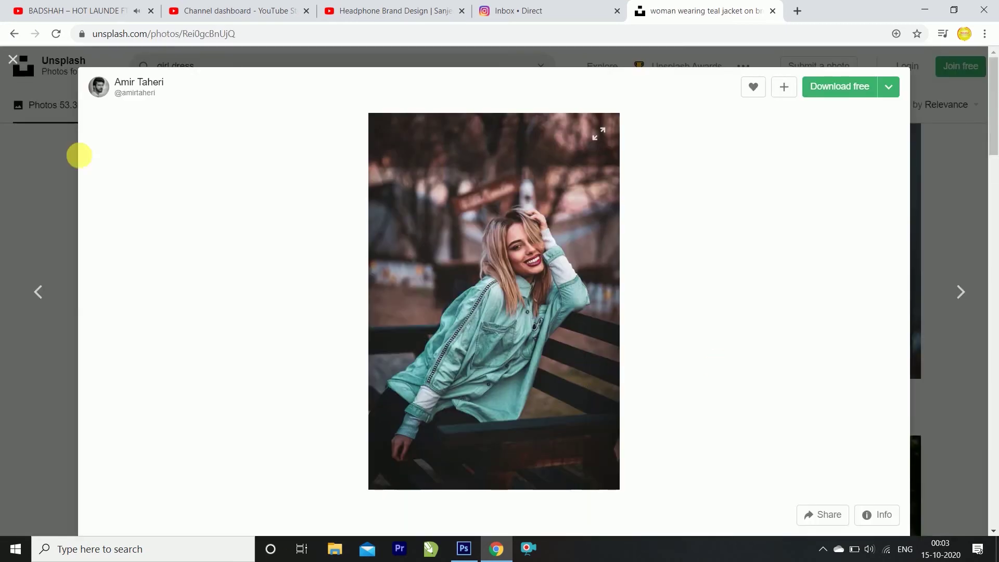
pyautogui.click(12, 59)
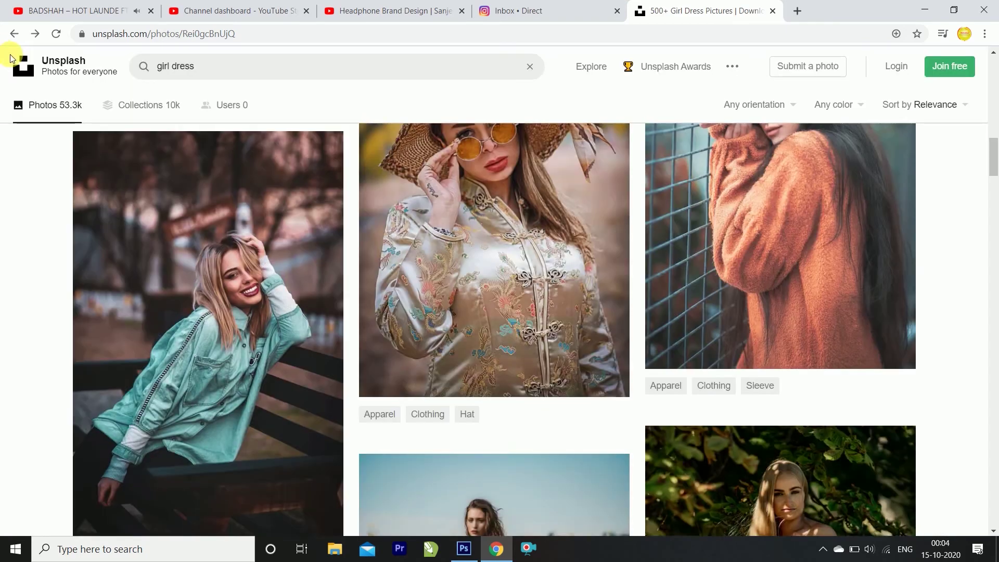
pyautogui.scroll(3, 521, 266)
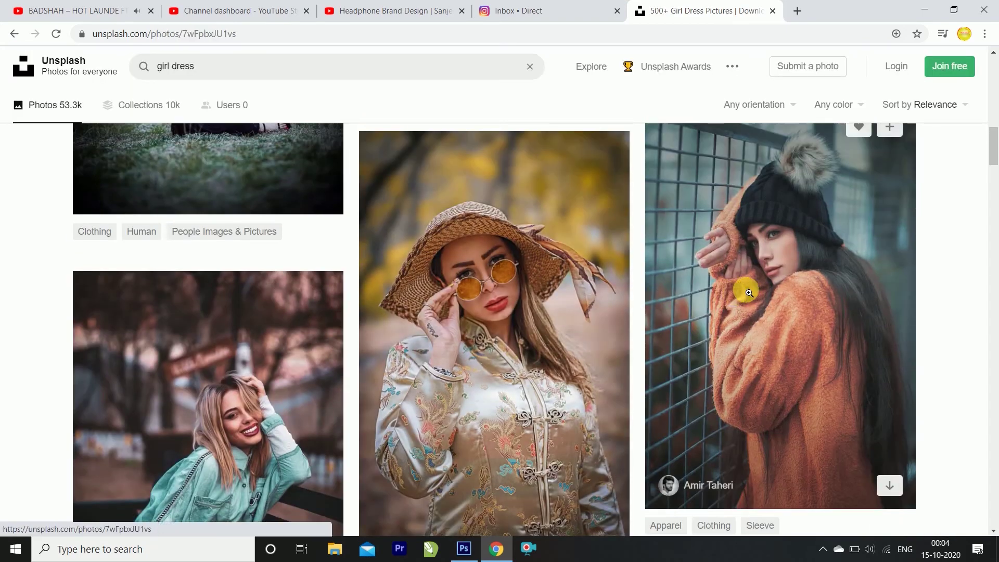
# Step: Download the orange fur coat photo to the Desktop and show it in its folder
pyautogui.click(739, 296)
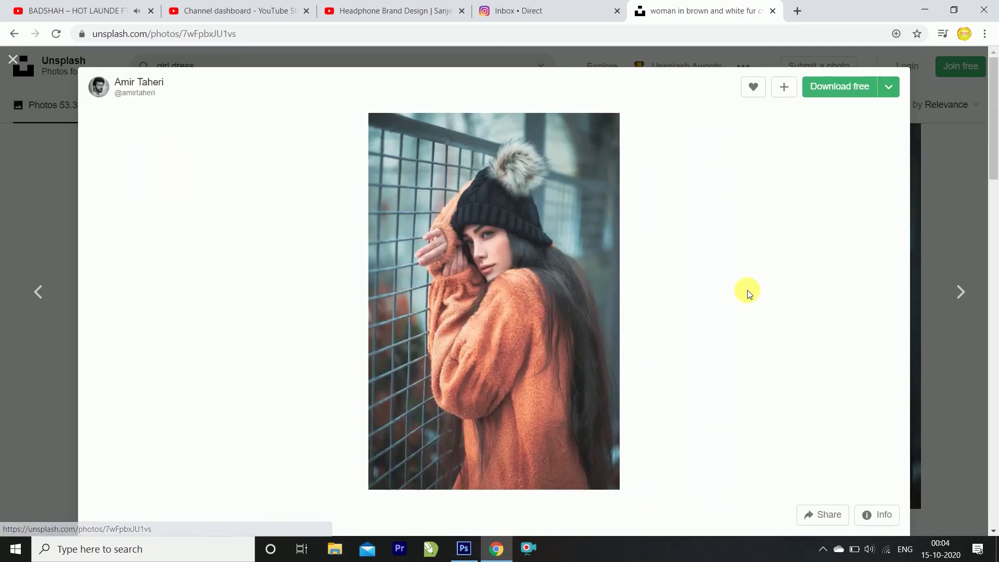
pyautogui.click(849, 86)
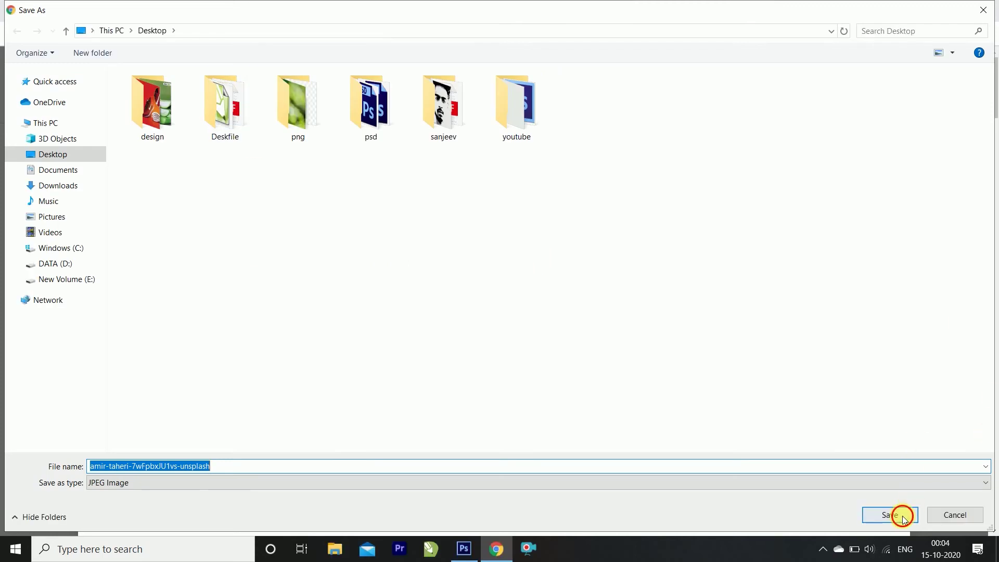
pyautogui.click(904, 517)
pyautogui.click(146, 522)
pyautogui.click(176, 473)
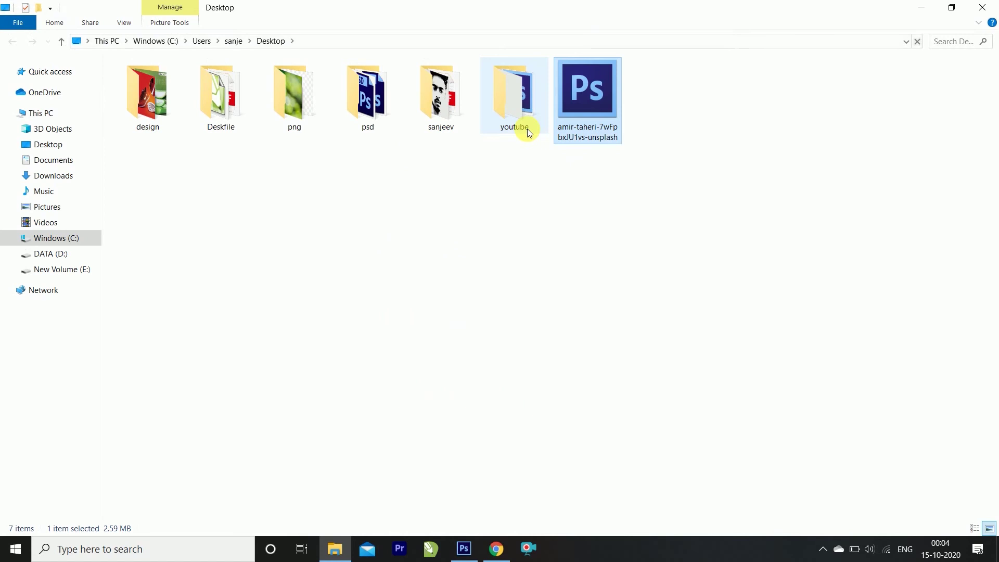
# Step: Place the downloaded photo into the poster, aligned to the top and right edges
pyautogui.moveTo(589, 104)
pyautogui.mouseDown()
pyautogui.moveTo(354, 557)
pyautogui.moveTo(436, 324)
pyautogui.mouseUp()
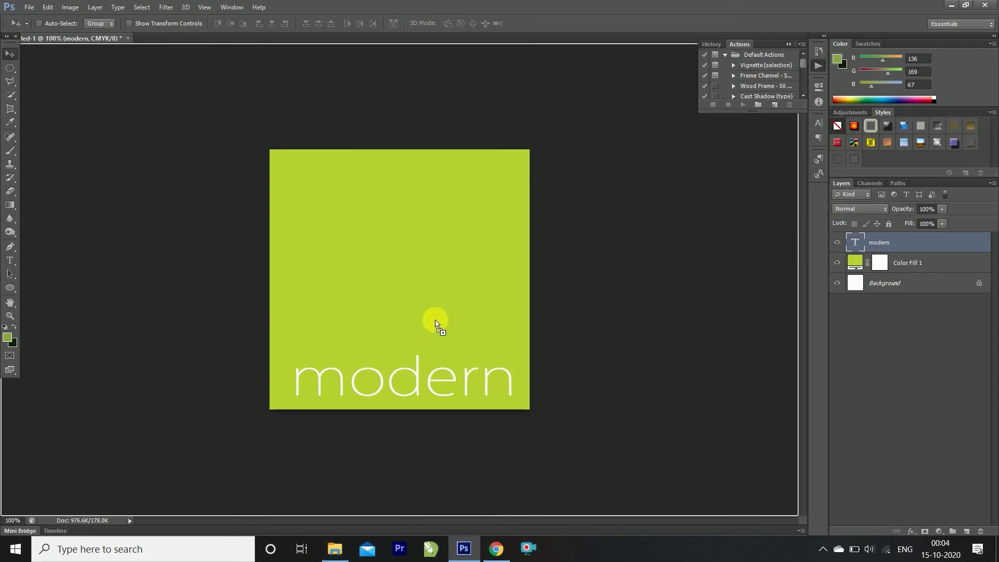
pyautogui.moveTo(436, 322); pyautogui.dragTo(436, 321)
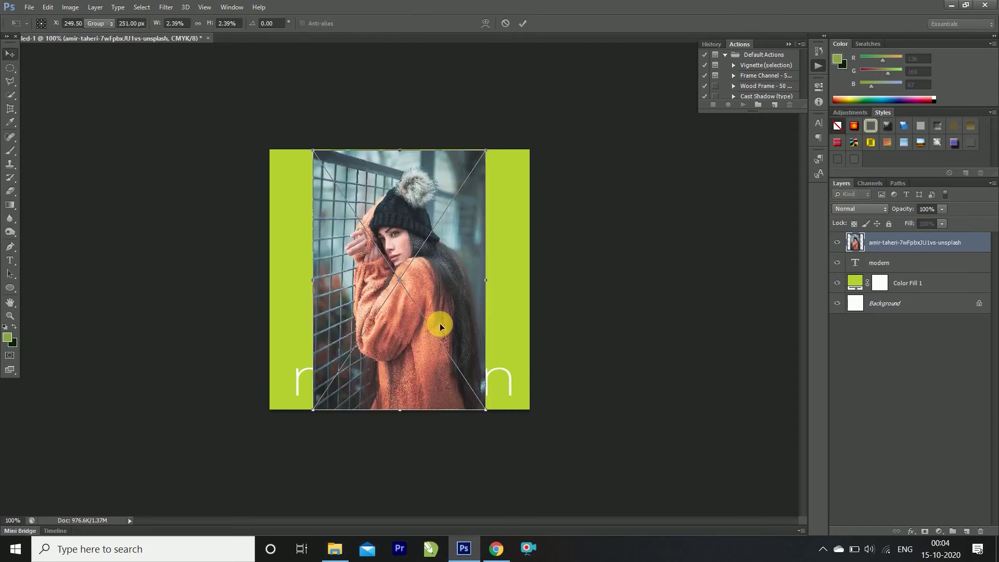
pyautogui.press('Return')
pyautogui.moveTo(424, 276)
pyautogui.mouseDown()
pyautogui.moveTo(473, 273)
pyautogui.moveTo(468, 292)
pyautogui.mouseUp()
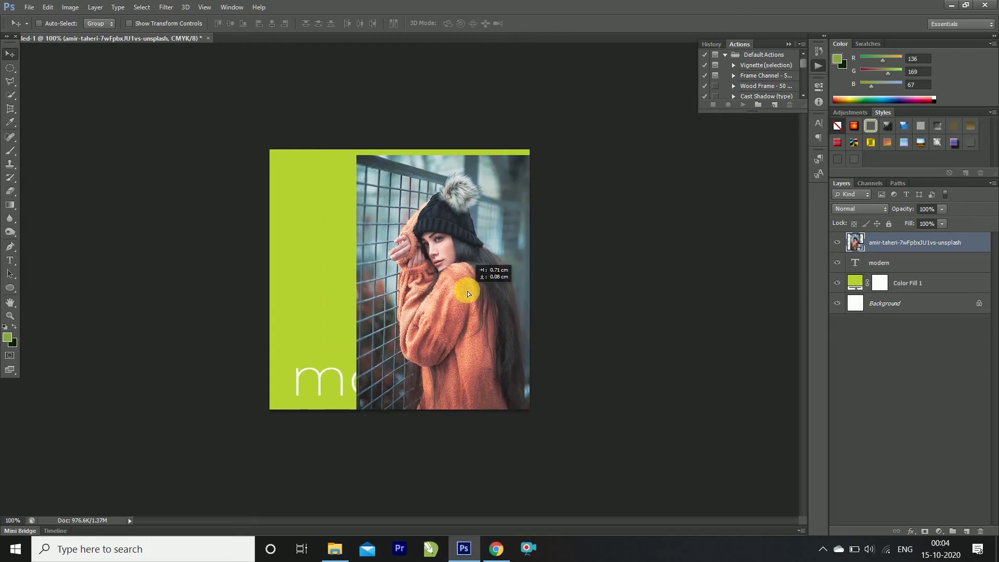
pyautogui.moveTo(468, 291); pyautogui.dragTo(468, 285)
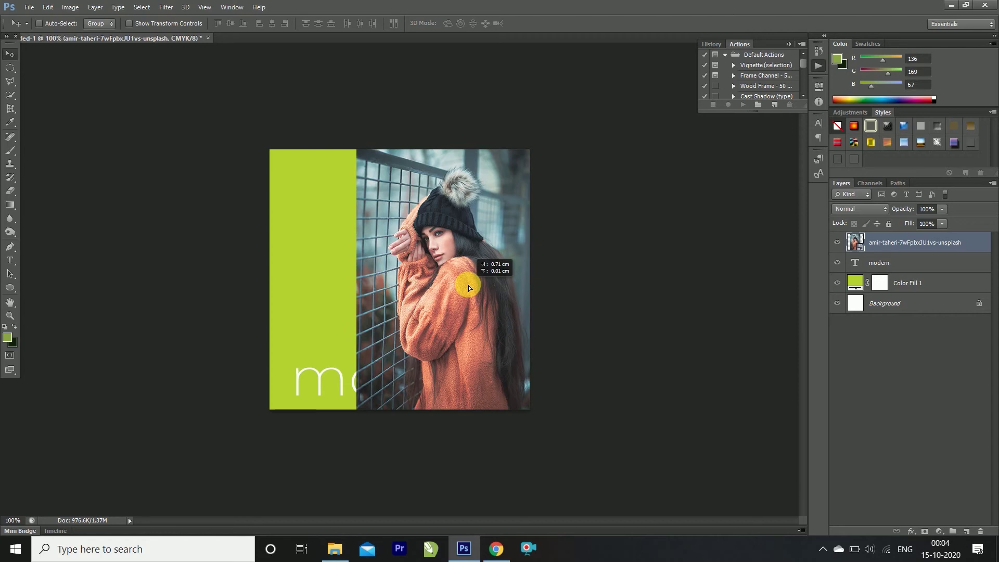
pyautogui.press('p')
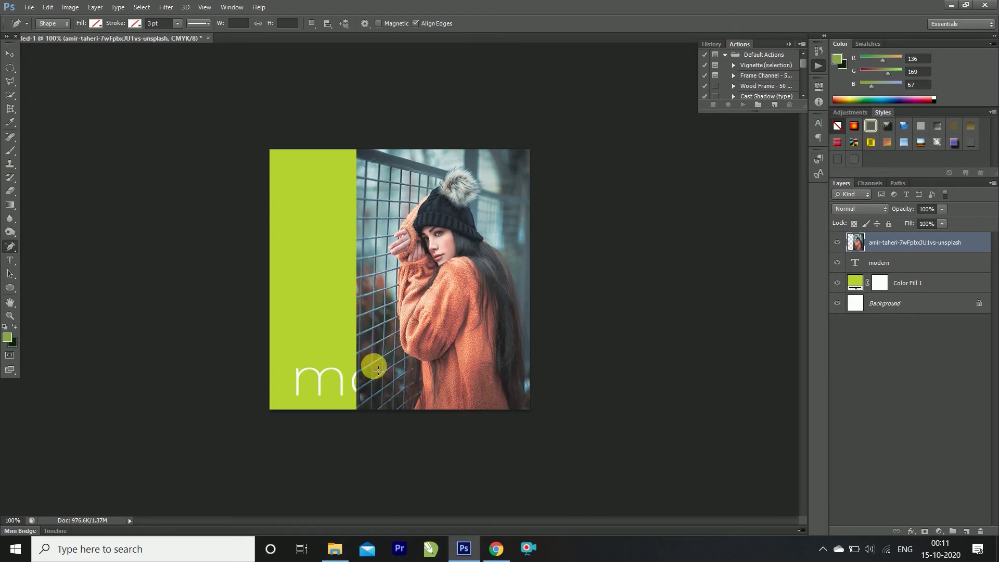
# Step: Discard a stray Pen shape and add a new empty layer above 'modern'
pyautogui.click(375, 320)
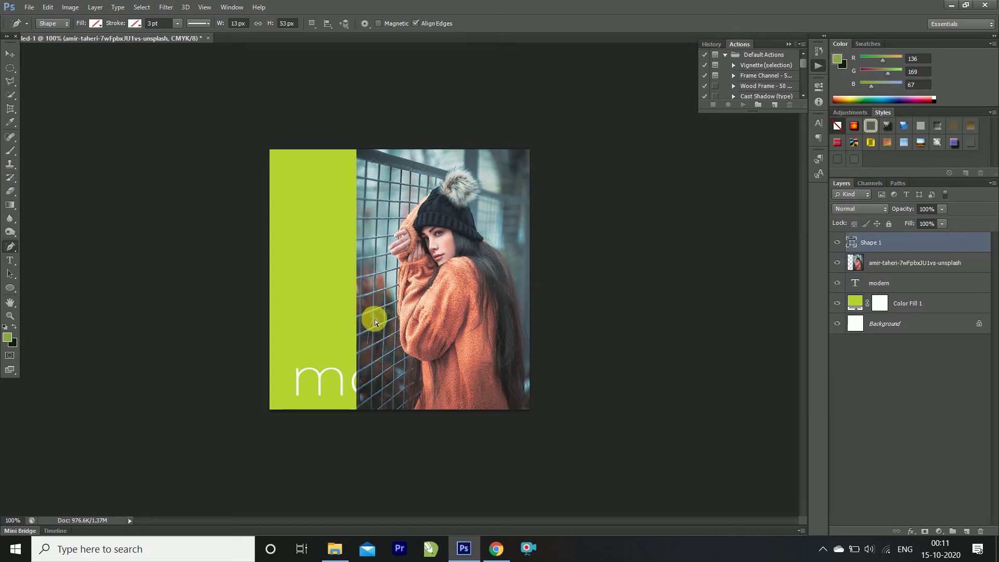
pyautogui.hotkey('ctrl', 'z')
pyautogui.hotkey('ctrl', 'z')
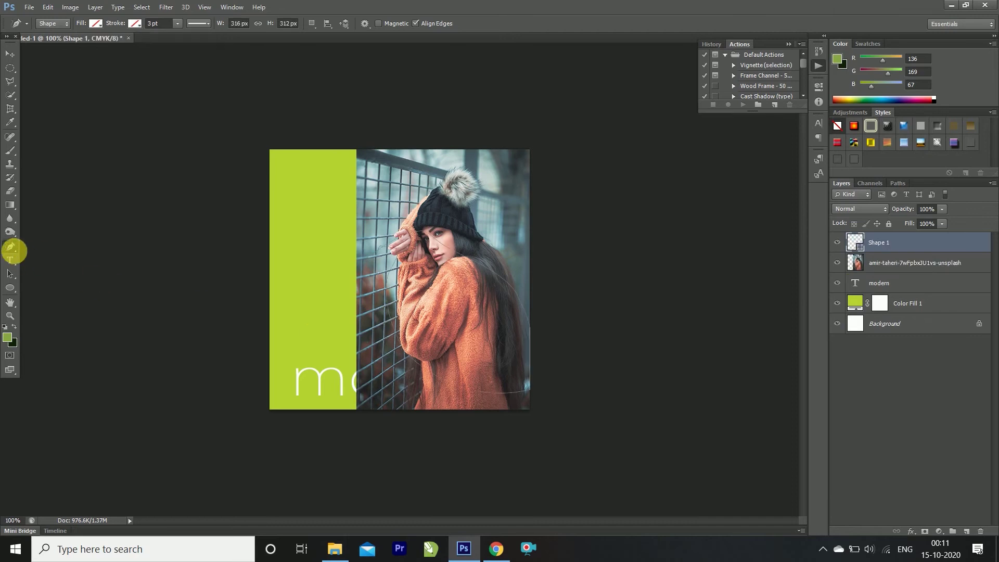
pyautogui.rightClick(8, 249)
pyautogui.click(70, 241)
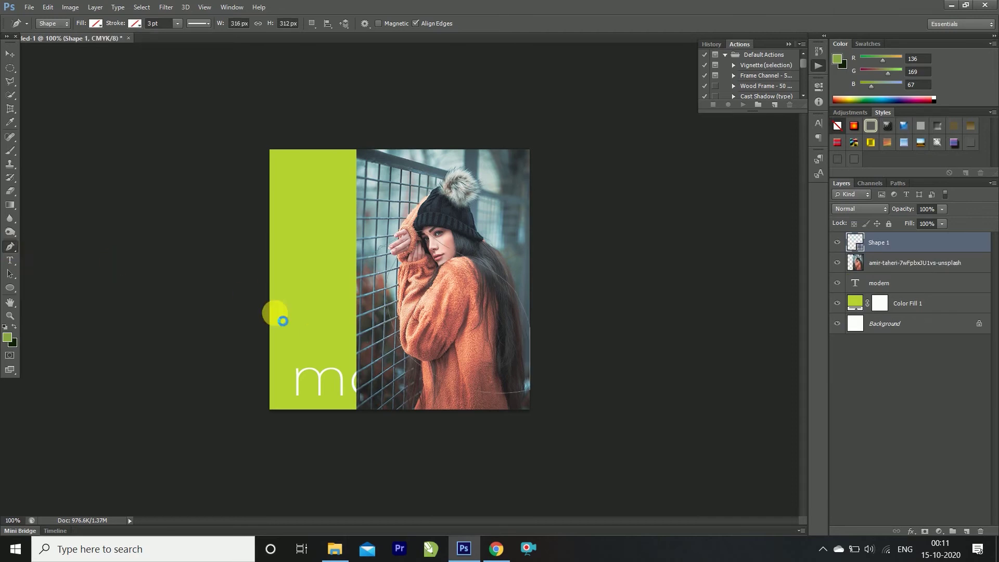
pyautogui.hotkey('ctrl', 'z')
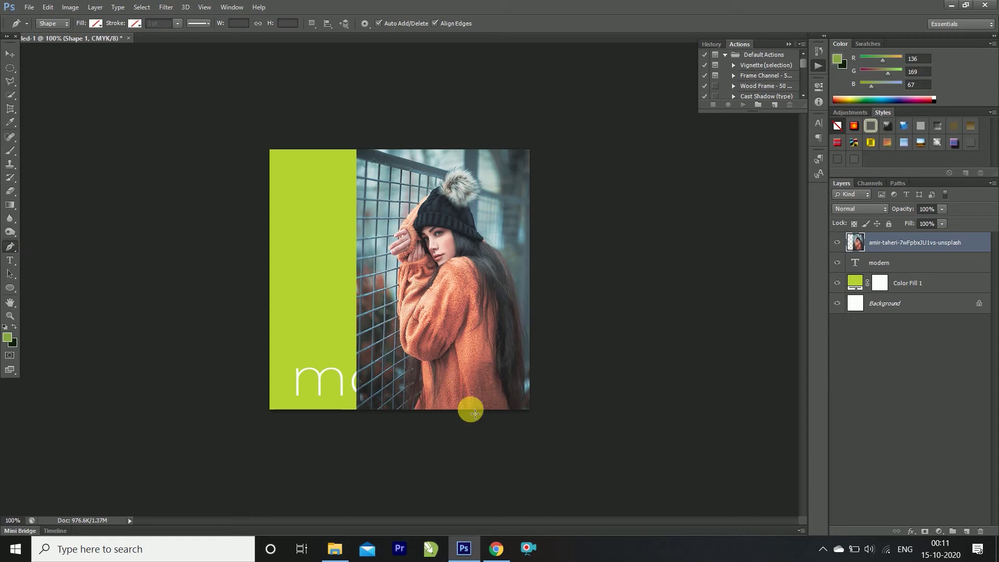
pyautogui.click(898, 263)
pyautogui.click(967, 531)
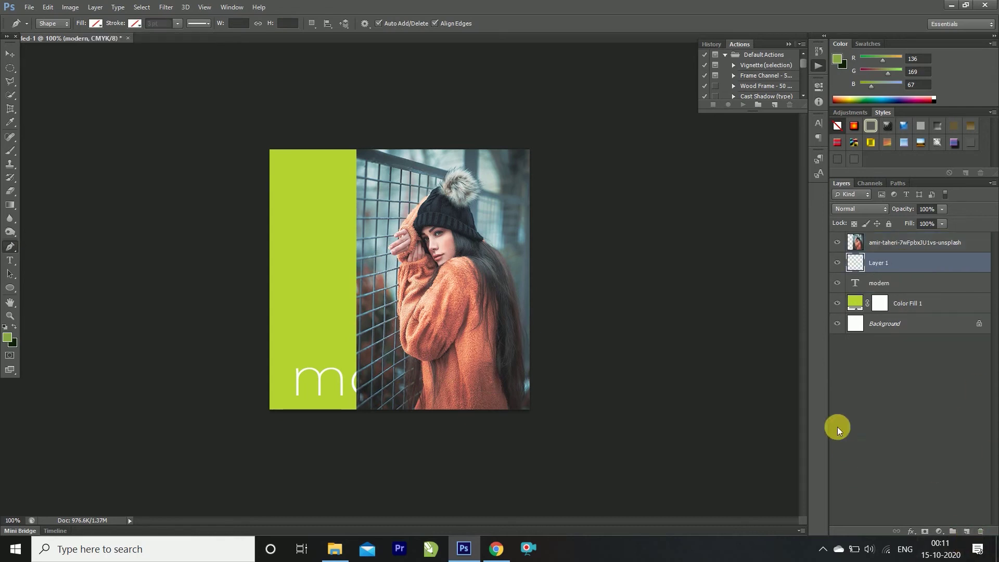
# Step: Place curved blob anchors from the photo bottom up the left side over the hat
pyautogui.click(387, 404)
pyautogui.click(362, 336)
pyautogui.click(380, 266)
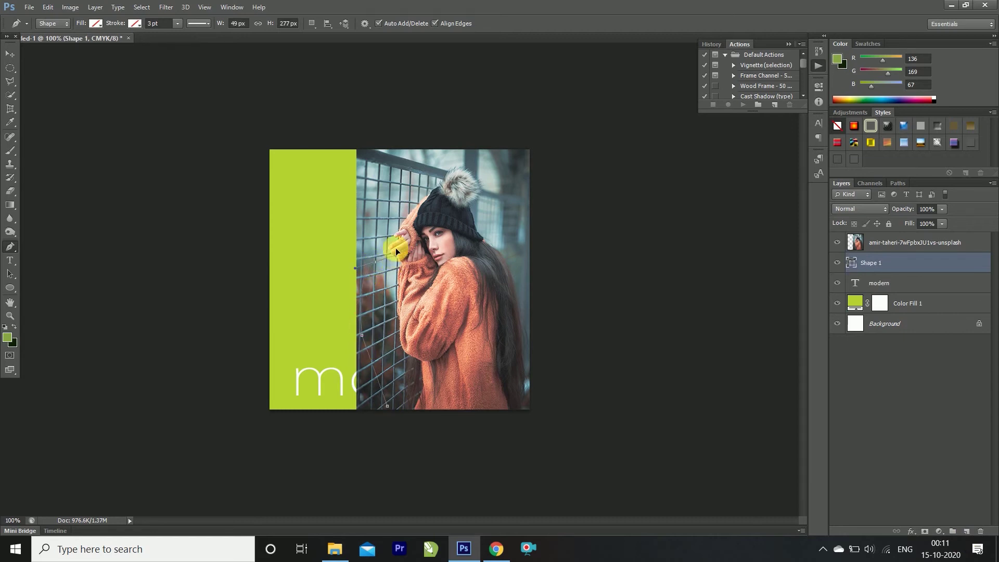
pyautogui.click(414, 200)
pyautogui.moveTo(478, 172); pyautogui.dragTo(479, 172)
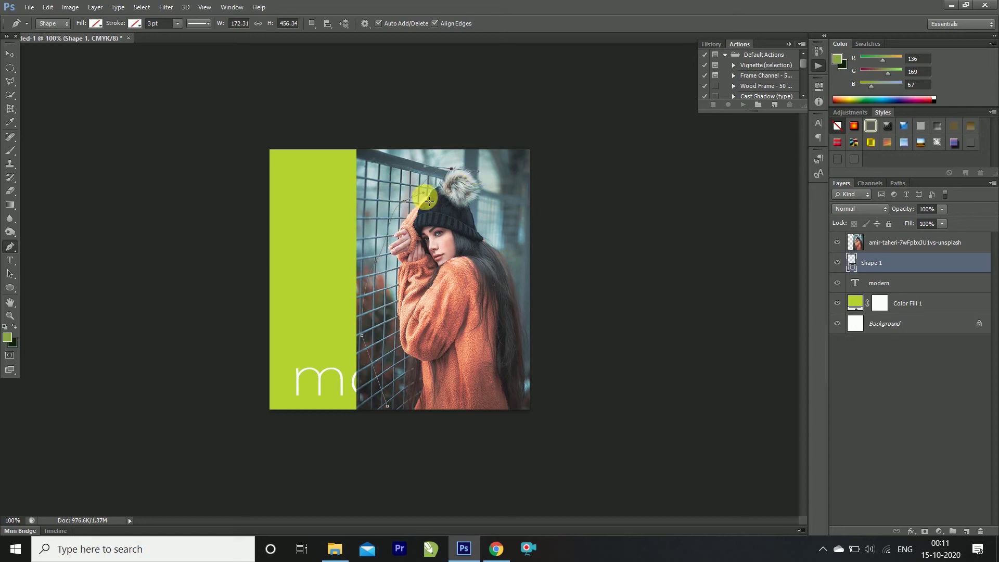
pyautogui.moveTo(408, 206); pyautogui.dragTo(386, 204)
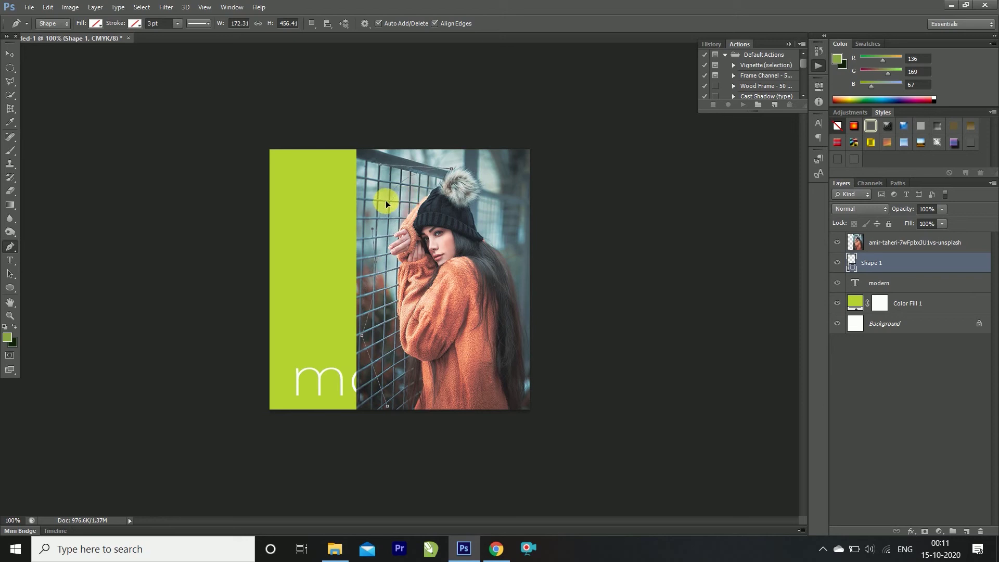
pyautogui.moveTo(362, 336)
pyautogui.mouseDown()
pyautogui.moveTo(371, 341)
pyautogui.moveTo(366, 333)
pyautogui.mouseUp()
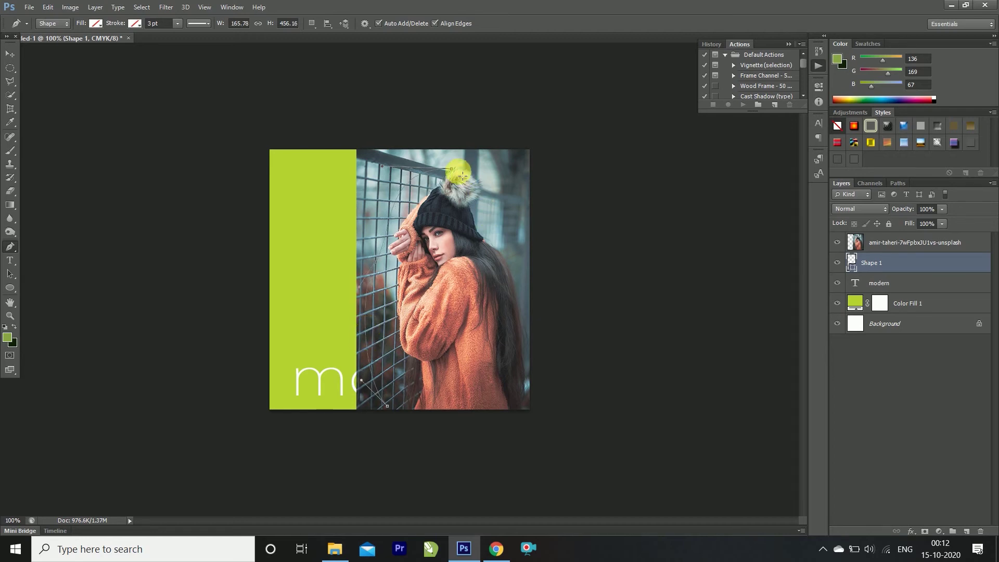
pyautogui.moveTo(512, 200); pyautogui.dragTo(549, 257)
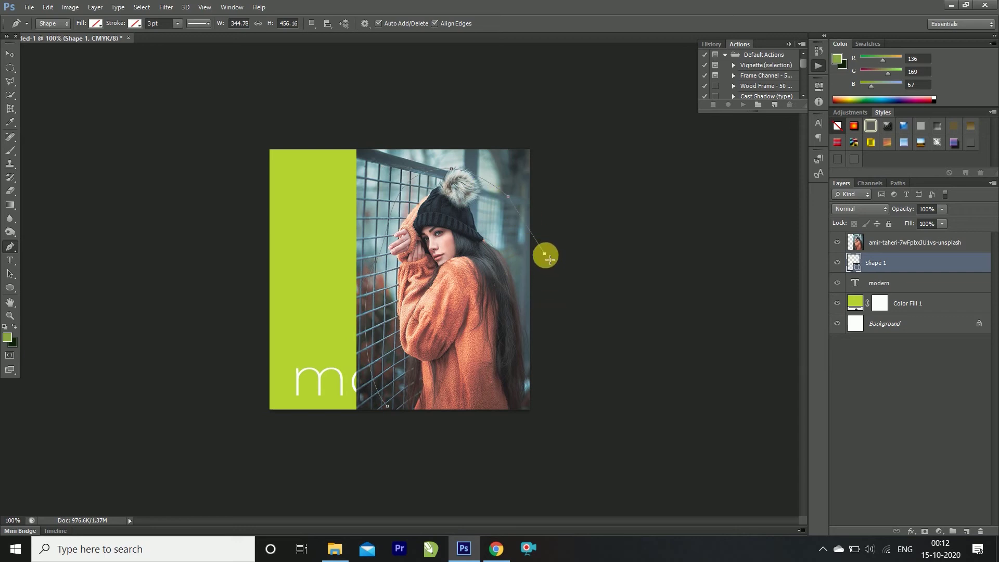
pyautogui.click(513, 201)
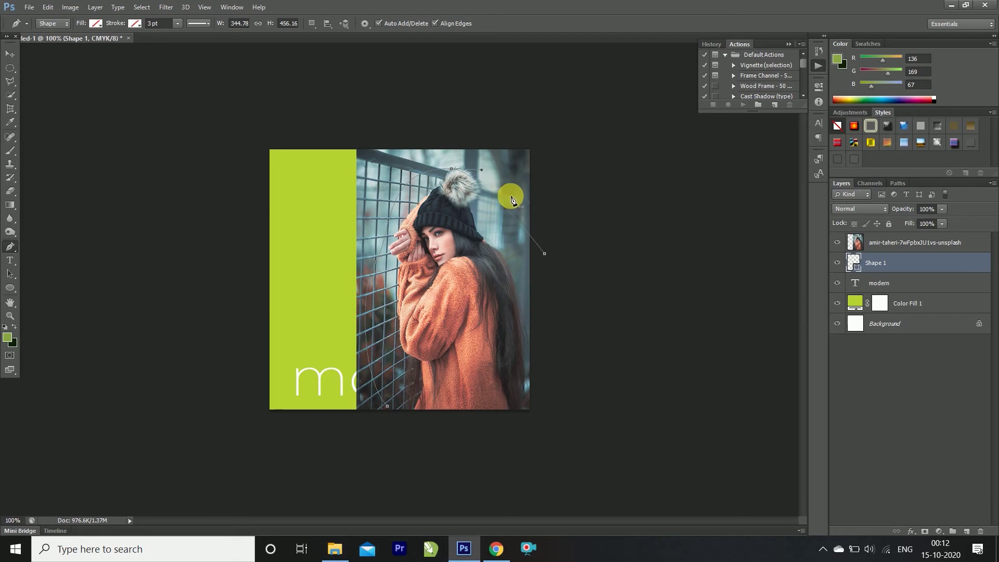
pyautogui.click(512, 201)
# Step: Curve the outline down the right side and along the bottom, closing it at the start
pyautogui.click(509, 203)
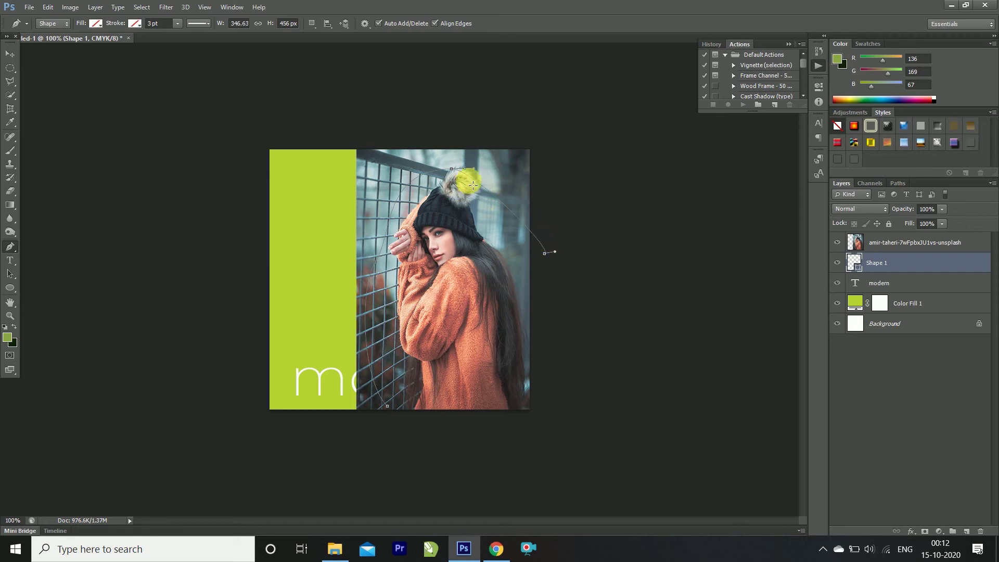
pyautogui.moveTo(475, 173); pyautogui.dragTo(474, 168)
pyautogui.click(452, 169)
pyautogui.moveTo(453, 169); pyautogui.dragTo(495, 269)
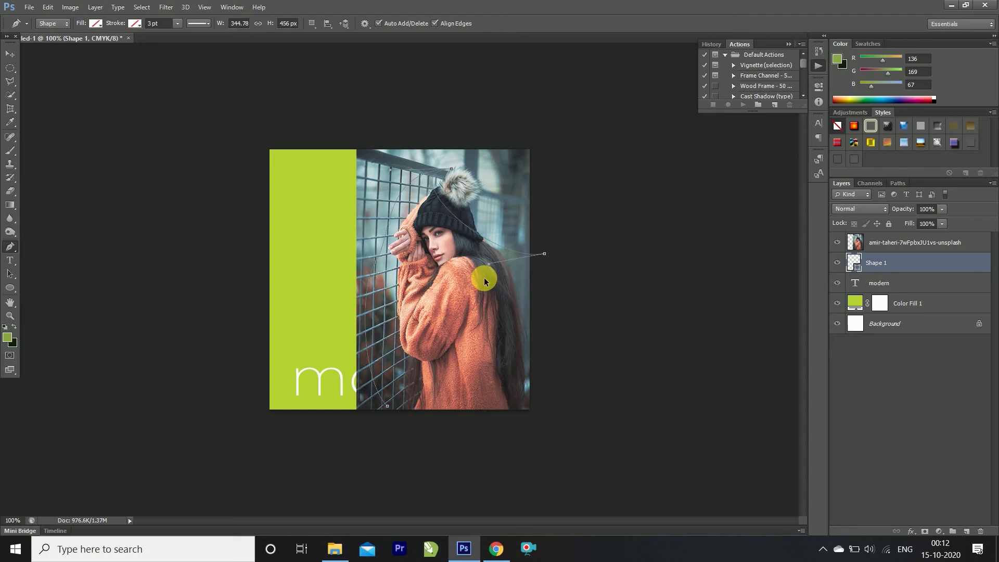
pyautogui.moveTo(486, 280); pyautogui.dragTo(551, 272)
pyautogui.keyDown('ctrl'); pyautogui.click(546, 328); pyautogui.keyUp('ctrl')
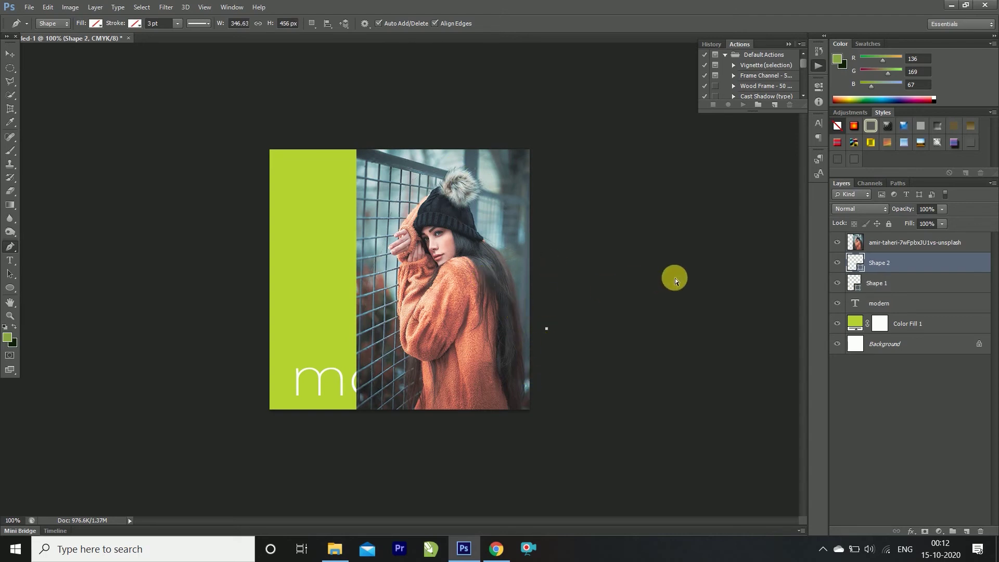
pyautogui.hotkey('ctrl', 'z')
pyautogui.click(557, 255)
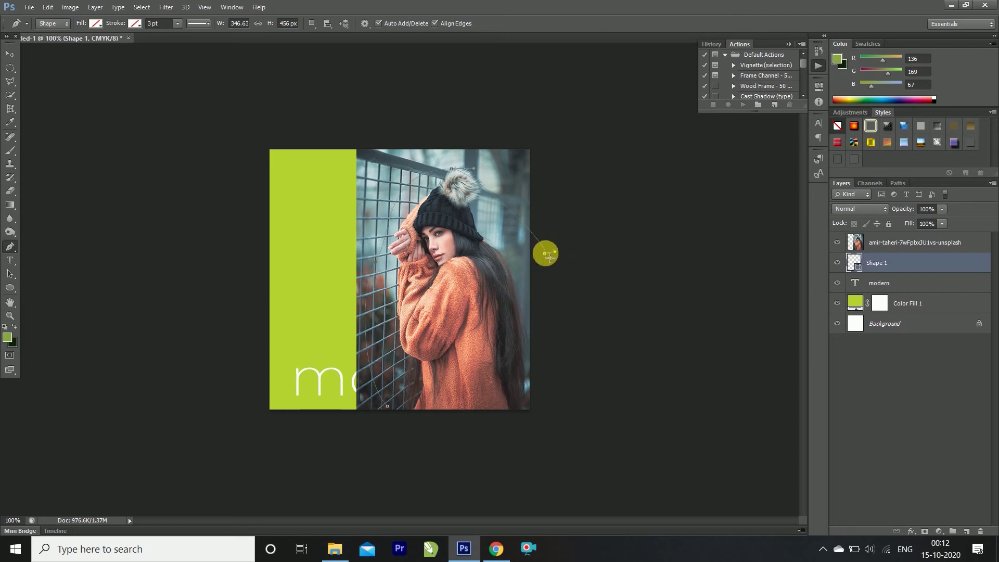
pyautogui.moveTo(548, 306); pyautogui.dragTo(537, 346)
pyautogui.click(518, 434)
pyautogui.moveTo(466, 450)
pyautogui.mouseDown()
pyautogui.moveTo(452, 433)
pyautogui.moveTo(395, 425)
pyautogui.mouseUp()
pyautogui.click(388, 411)
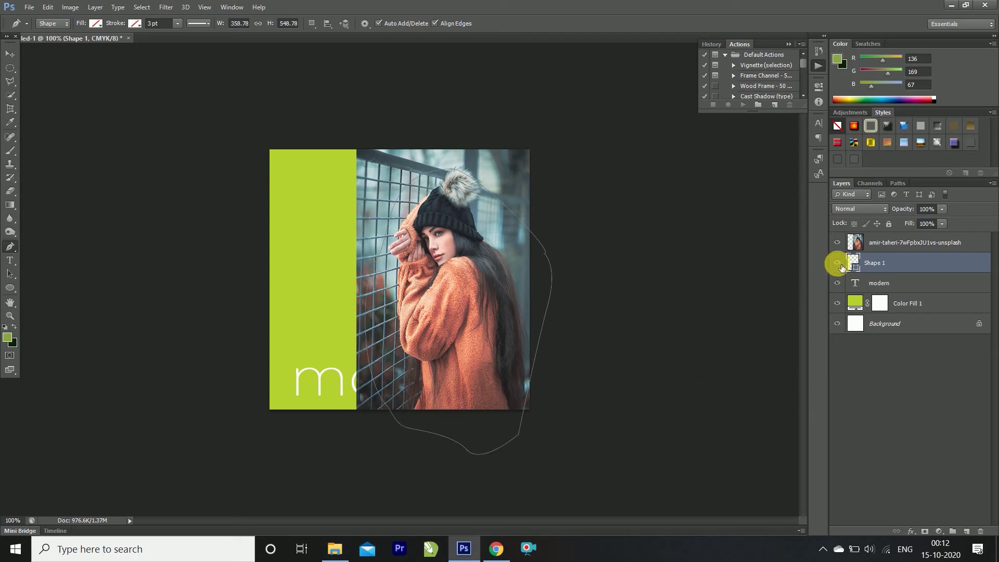
# Step: Reorder the layers so the portrait photo sits directly above the Shape 1 blob layer
pyautogui.hotkey('ctrl', 'j')
pyautogui.hotkey('ctrl', 'z')
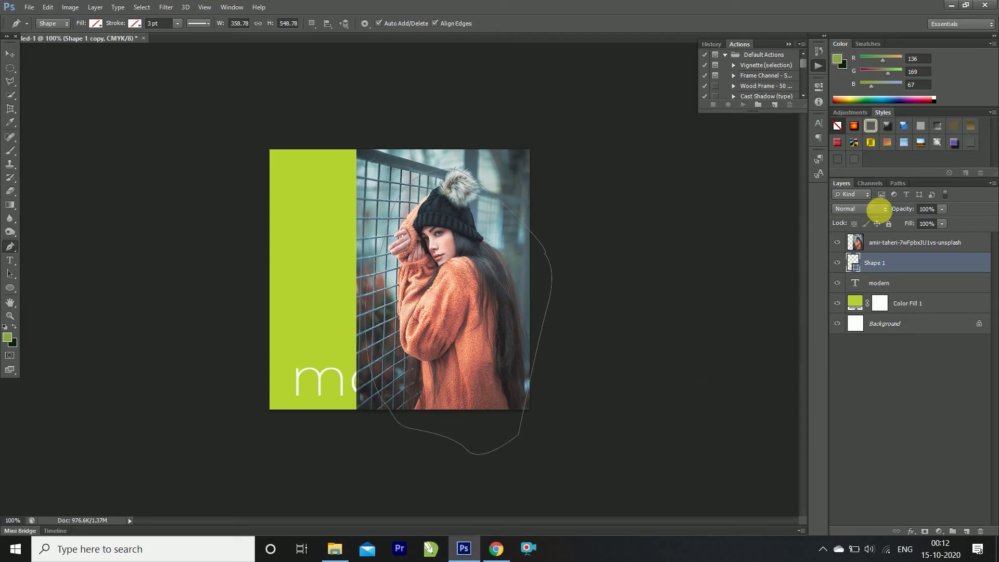
pyautogui.moveTo(895, 243)
pyautogui.mouseDown()
pyautogui.moveTo(897, 276)
pyautogui.moveTo(887, 255)
pyautogui.mouseUp()
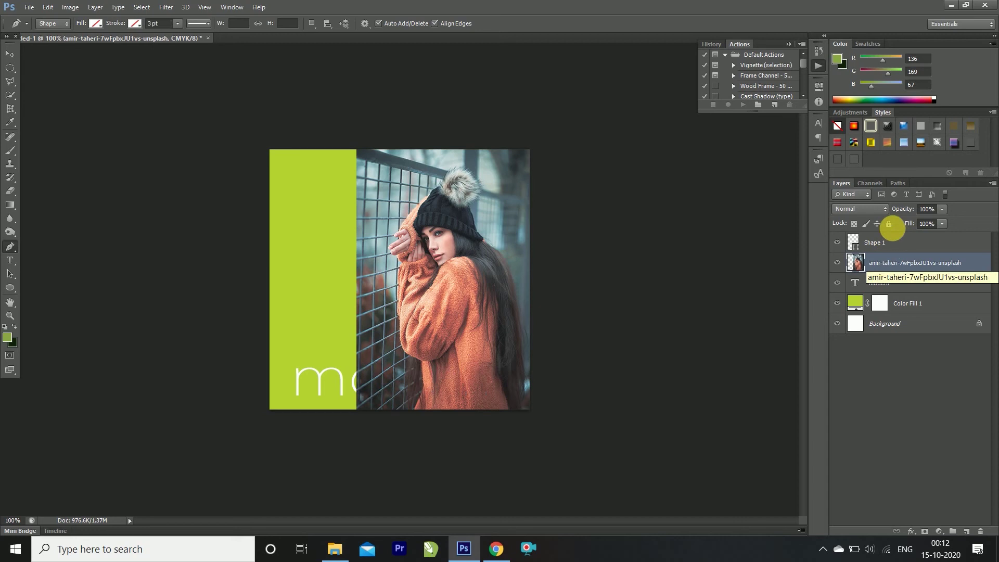
pyautogui.click(880, 246)
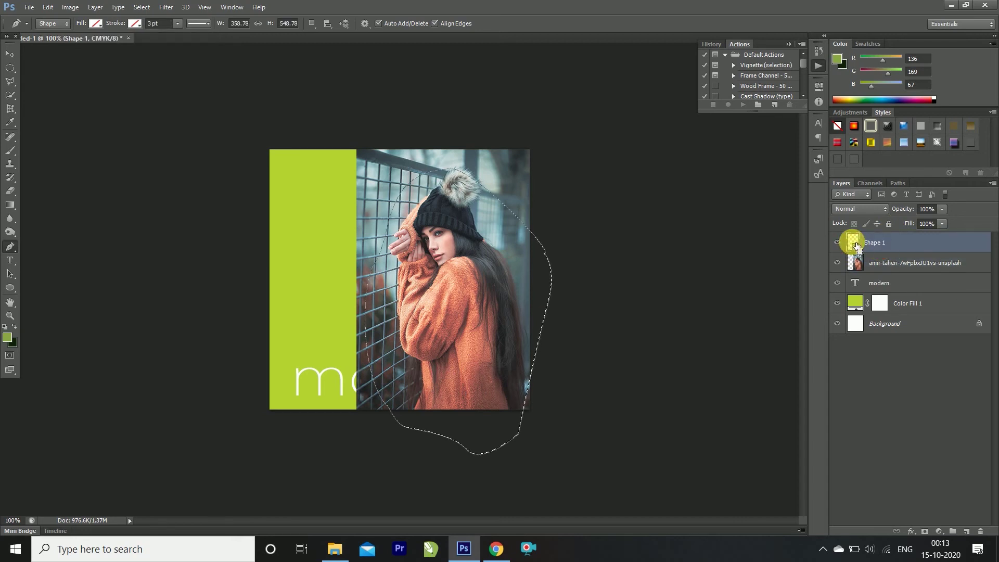
pyautogui.hotkey('ctrl', 'j')
pyautogui.hotkey('ctrl', 'z')
pyautogui.moveTo(885, 263)
pyautogui.mouseDown()
pyautogui.moveTo(887, 248)
pyautogui.moveTo(873, 245)
pyautogui.mouseUp()
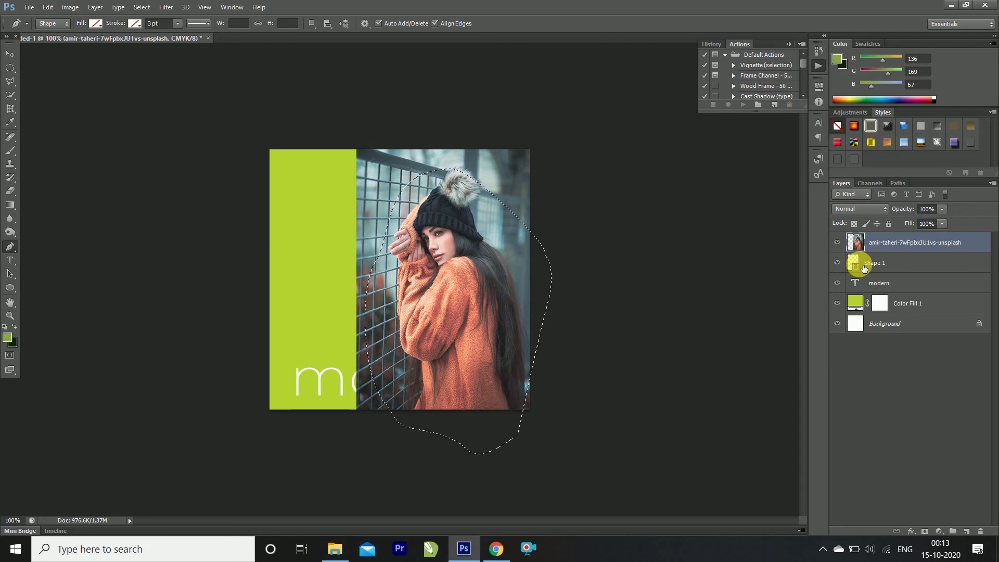
# Step: Merge the photo into the blob shape with Ctrl+E and delete the leftover blob outline path
pyautogui.hotkey('ctrl', 'j')
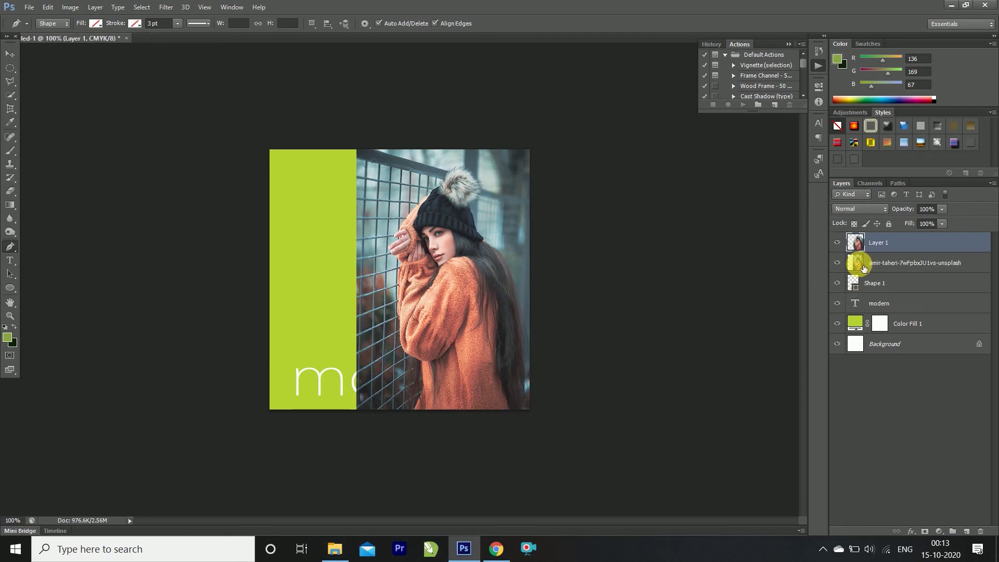
pyautogui.click(863, 267)
pyautogui.hotkey('ctrl', 'e')
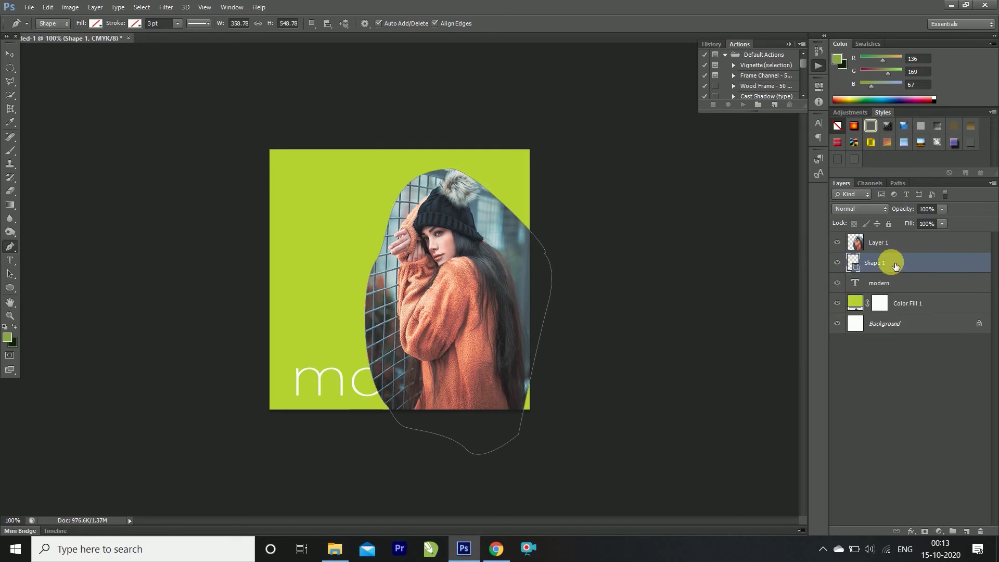
pyautogui.press('Delete')
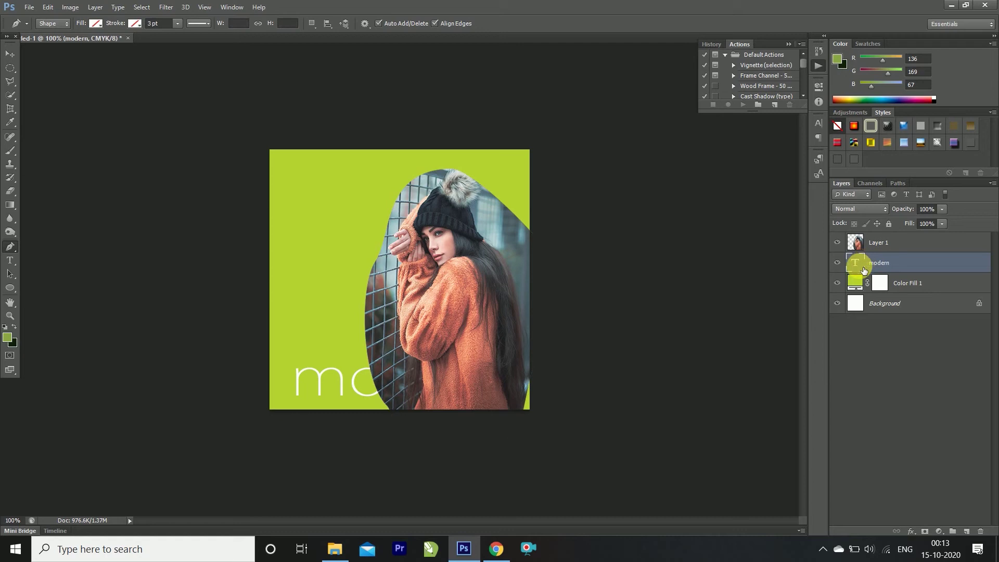
# Step: Move the blob-framed photo Layer 1 to the right, leaving the modern text in place
pyautogui.press('v')
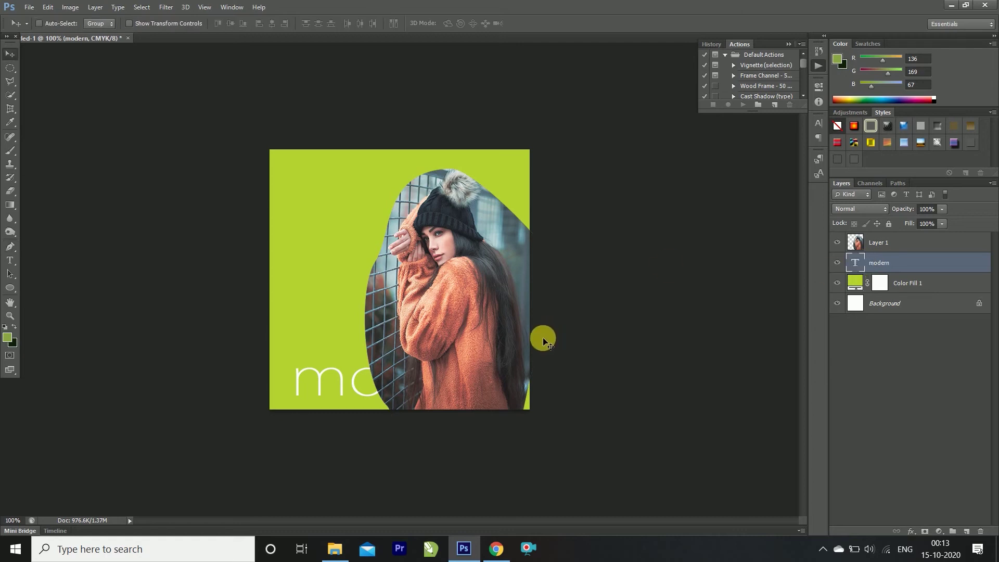
pyautogui.moveTo(477, 324); pyautogui.dragTo(518, 319)
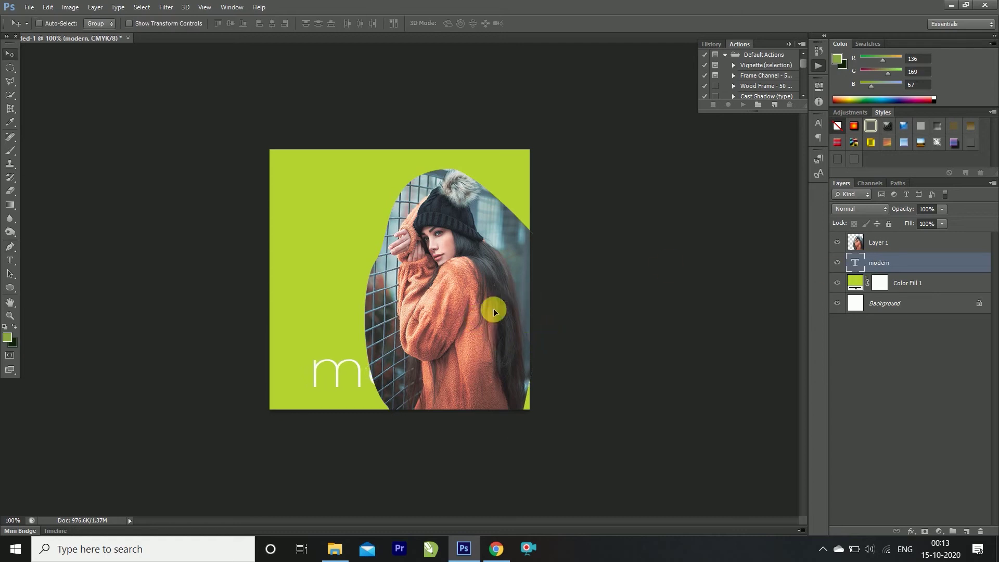
pyautogui.hotkey('ctrl', 'z')
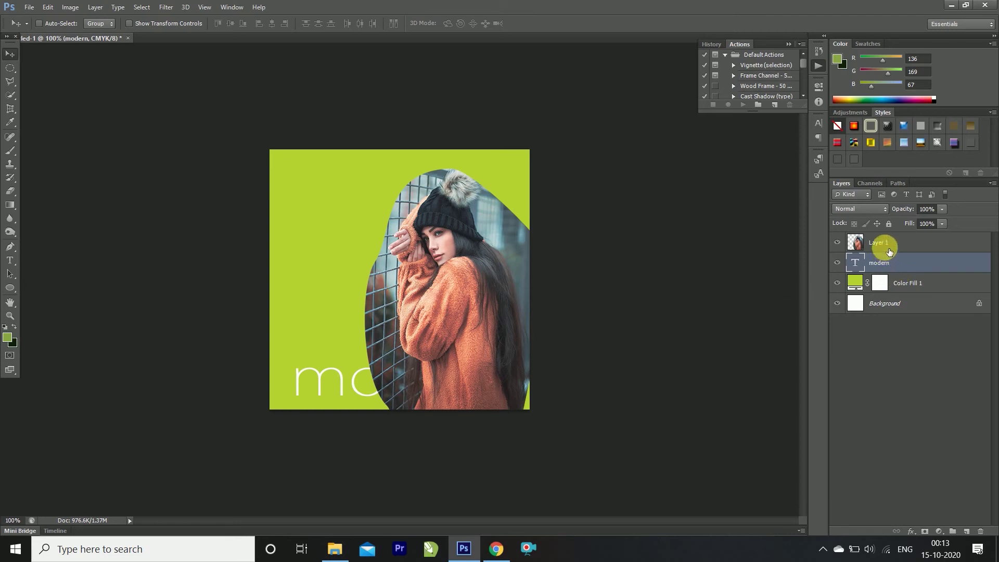
pyautogui.click(885, 243)
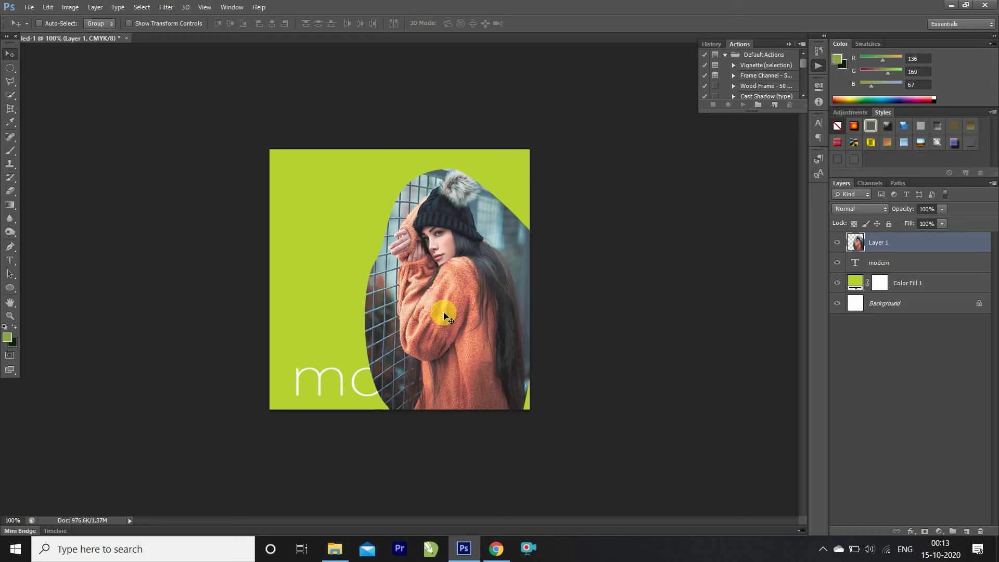
pyautogui.moveTo(449, 314); pyautogui.dragTo(479, 317)
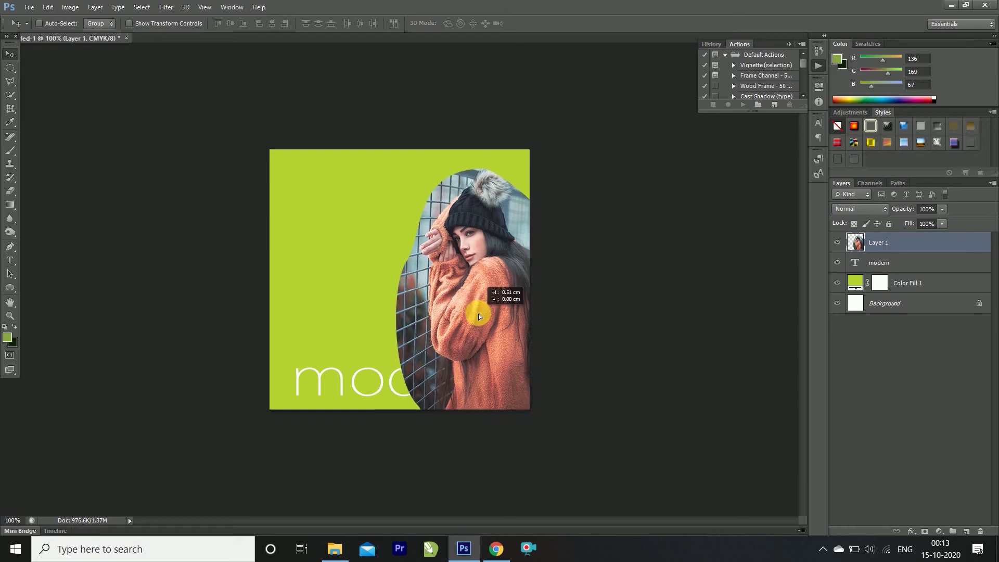
# Step: Scale up the framed photo, nudge it slightly up-left, and duplicate the layer
pyautogui.hotkey('ctrl', 't')
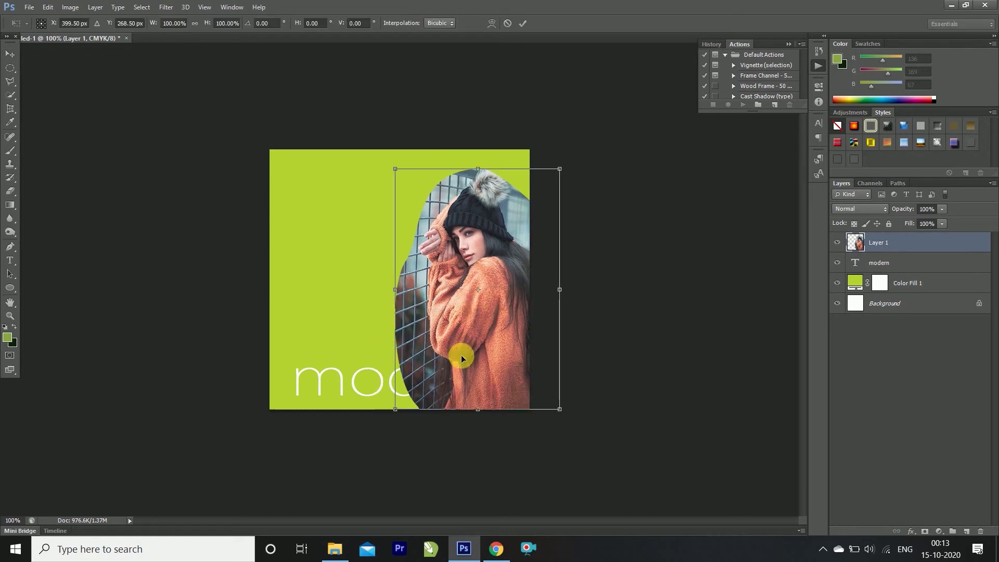
pyautogui.moveTo(385, 421)
pyautogui.mouseDown()
pyautogui.moveTo(345, 474)
pyautogui.moveTo(383, 431)
pyautogui.mouseUp()
pyautogui.press('Return')
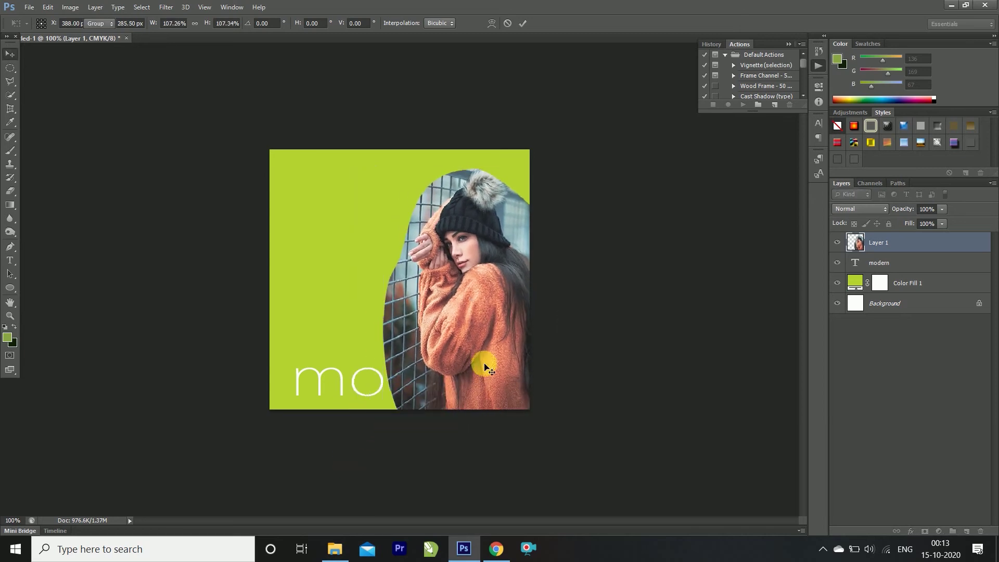
pyautogui.moveTo(500, 309); pyautogui.dragTo(495, 305)
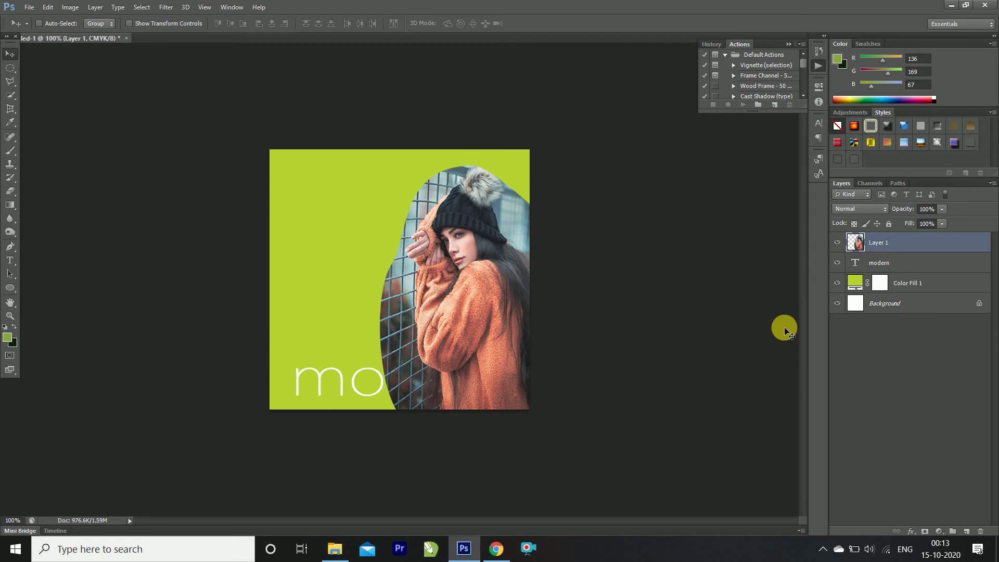
pyautogui.hotkey('ctrl', 'j')
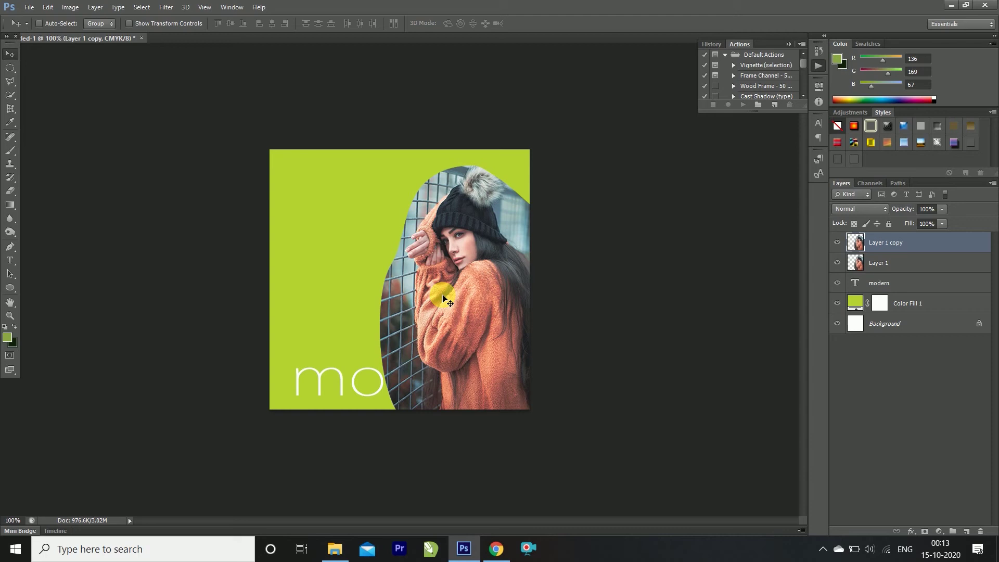
# Step: Fill a blob copy beneath Layer 1 with dark green, nudged right to form a curved border
pyautogui.moveTo(443, 295); pyautogui.dragTo(432, 293)
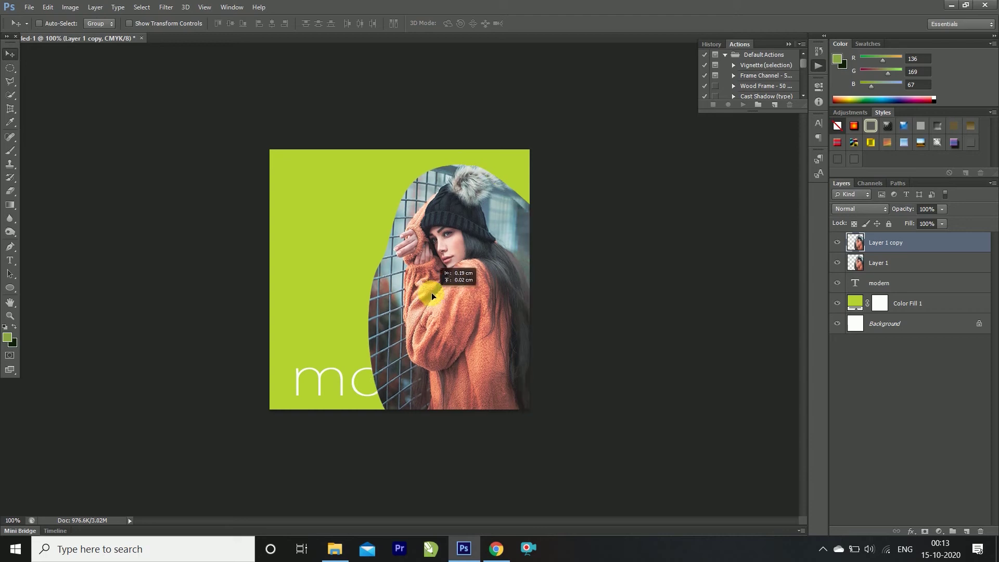
pyautogui.moveTo(892, 242); pyautogui.dragTo(892, 263)
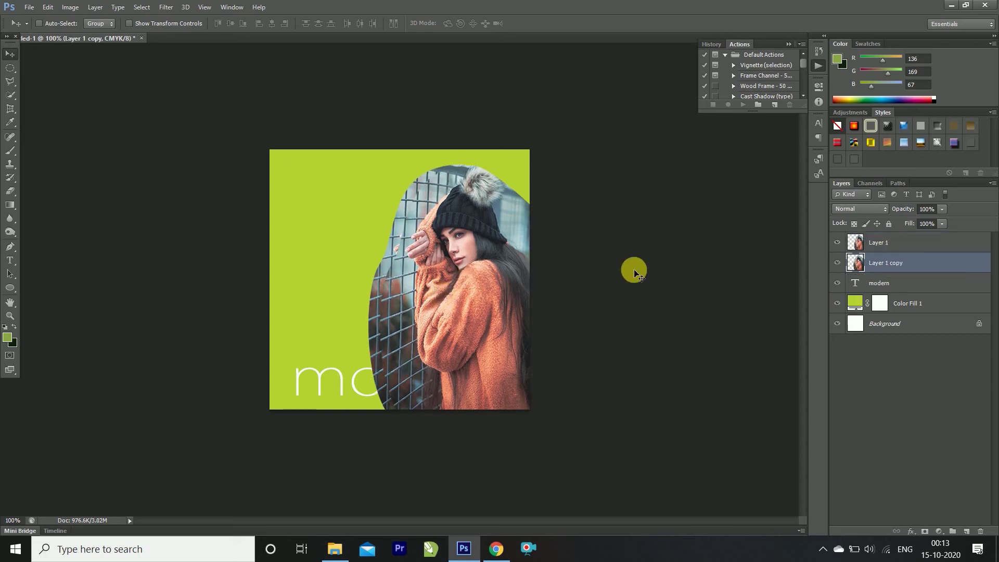
pyautogui.keyDown('ctrl'); pyautogui.click(855, 263); pyautogui.keyUp('ctrl')
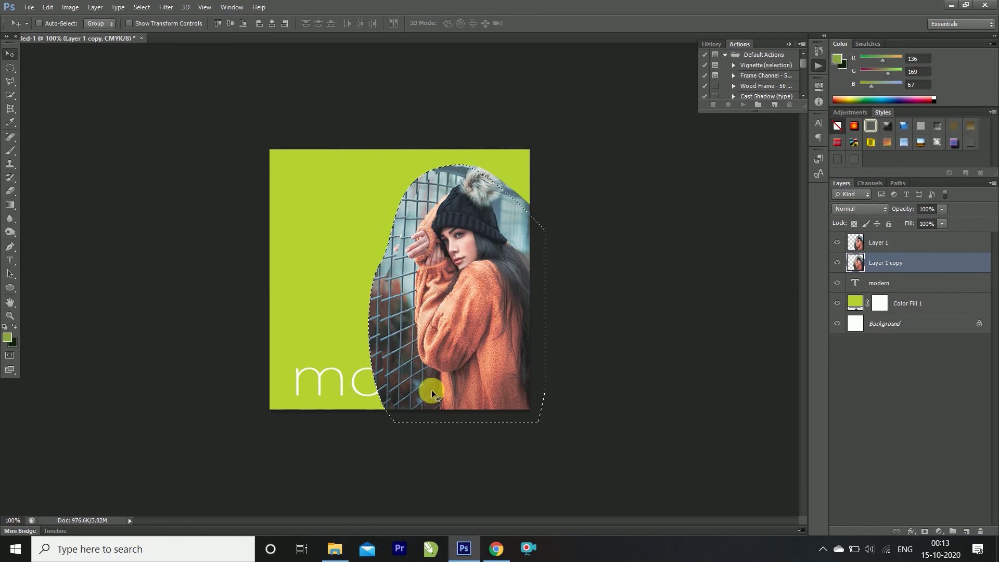
pyautogui.hotkey('ctrl', 'BackSpace')
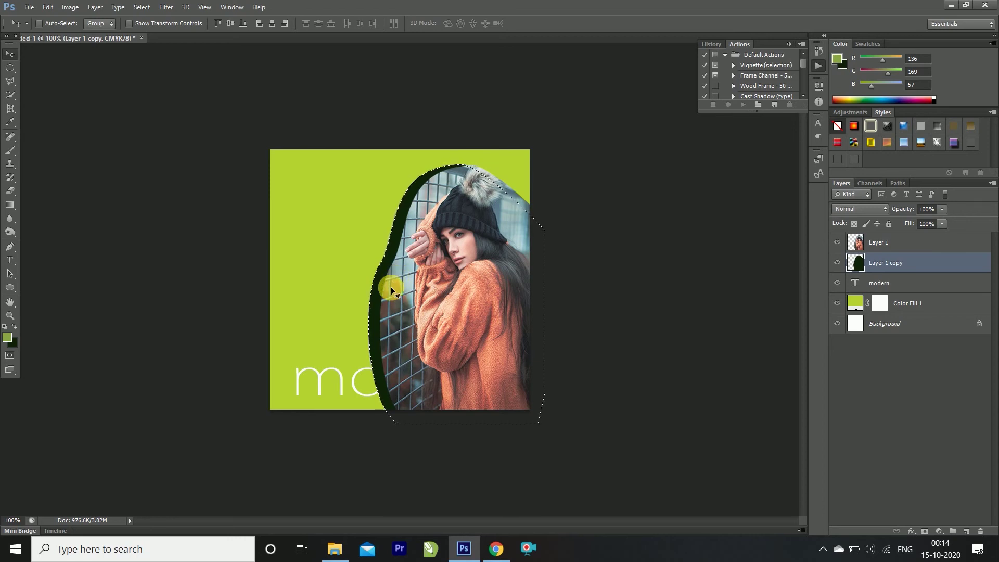
pyautogui.hotkey('ctrl', 'd')
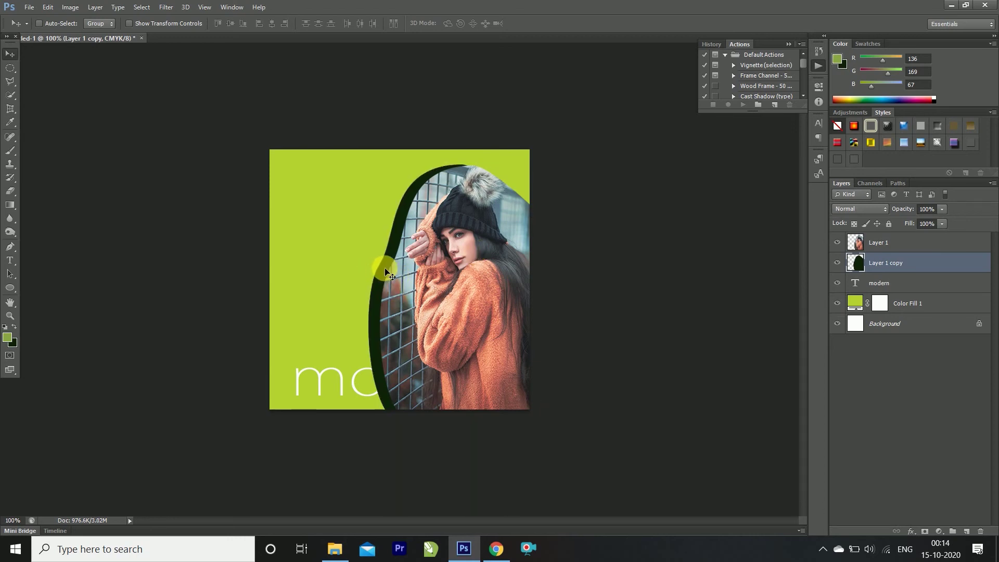
pyautogui.press('Right')
pyautogui.press('Right')
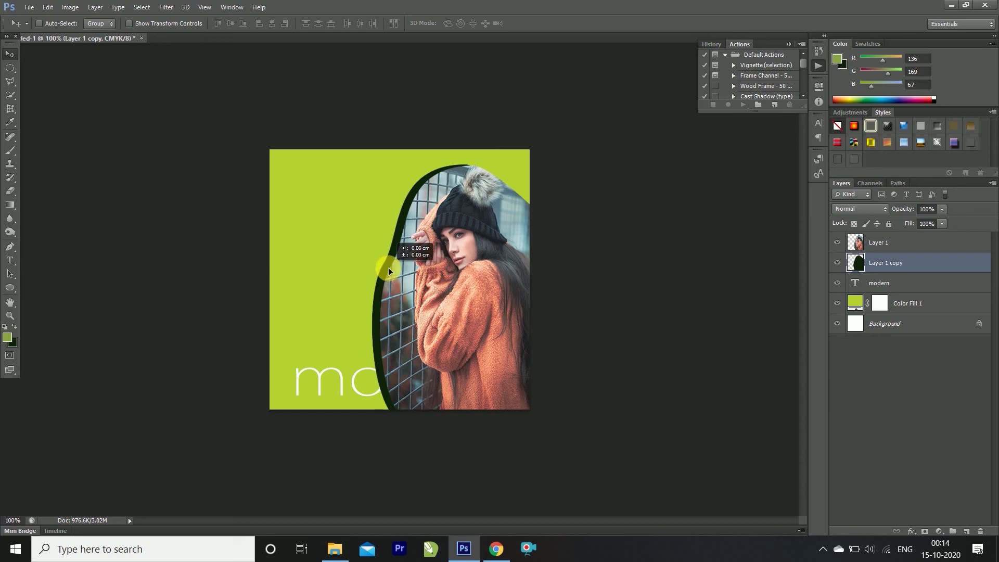
pyautogui.press('Right')
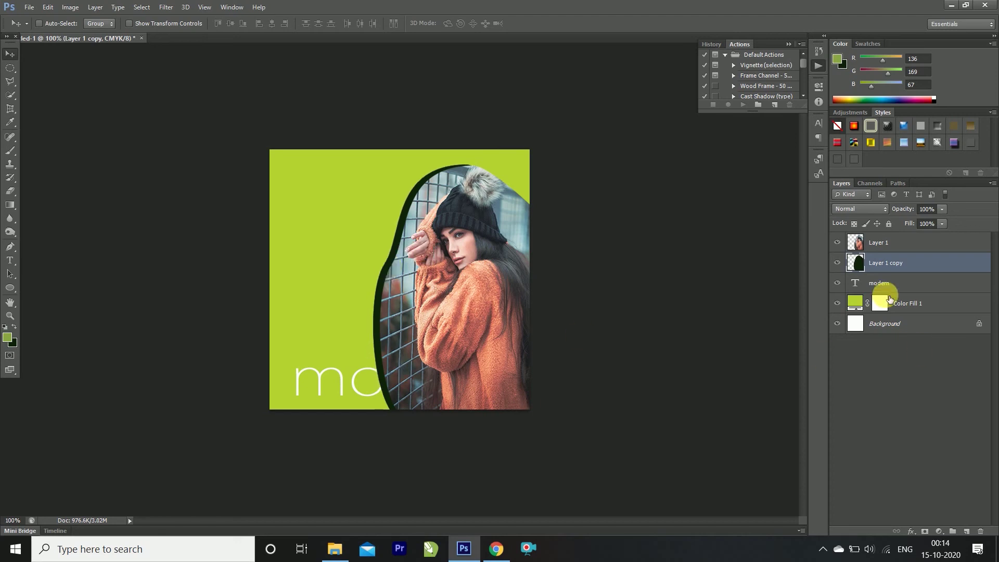
pyautogui.click(888, 282)
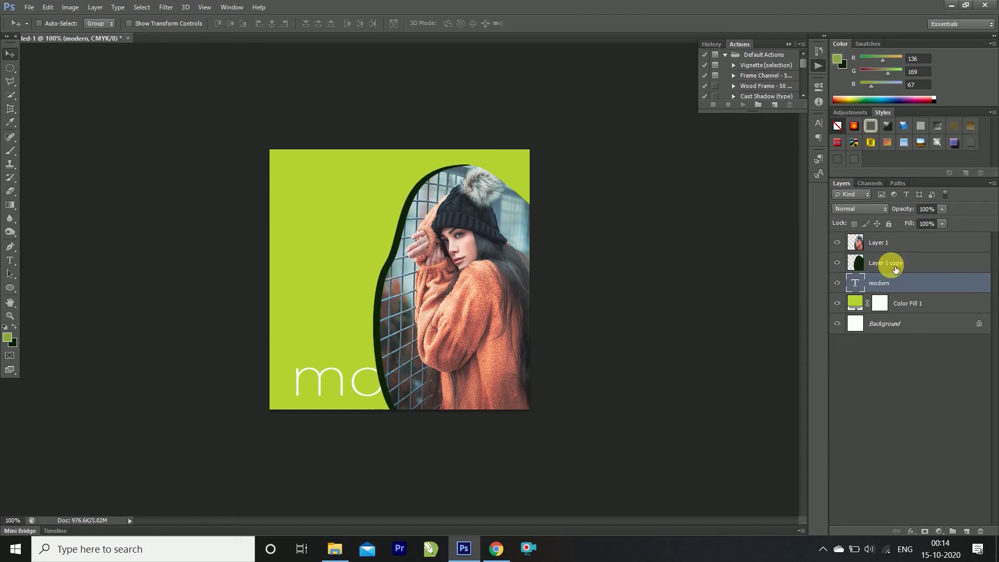
# Step: Move the modern text above the photo, nudge it down, and place a duplicate at the image top
pyautogui.moveTo(893, 284); pyautogui.dragTo(896, 238)
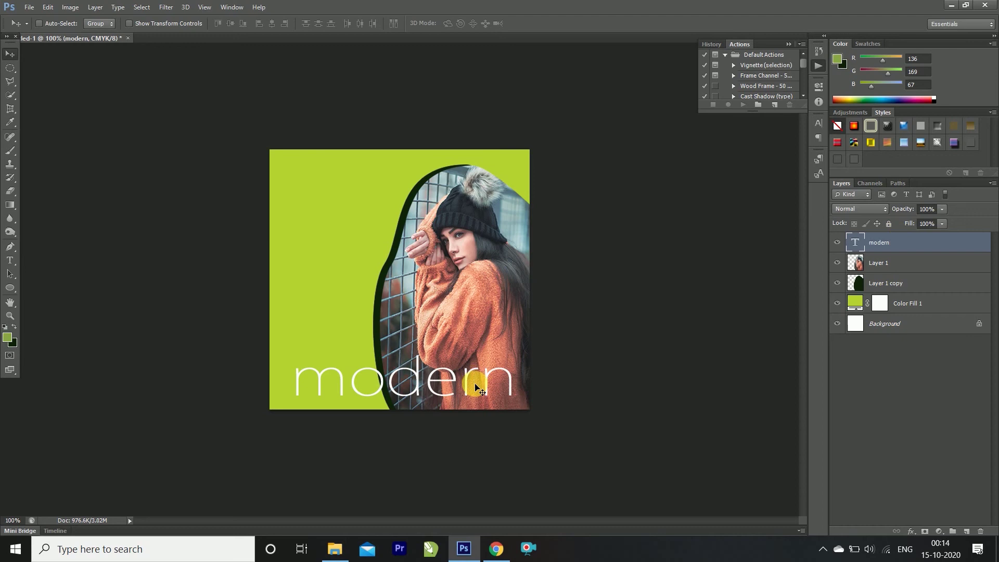
pyautogui.click(466, 376)
pyautogui.moveTo(466, 376); pyautogui.dragTo(466, 378)
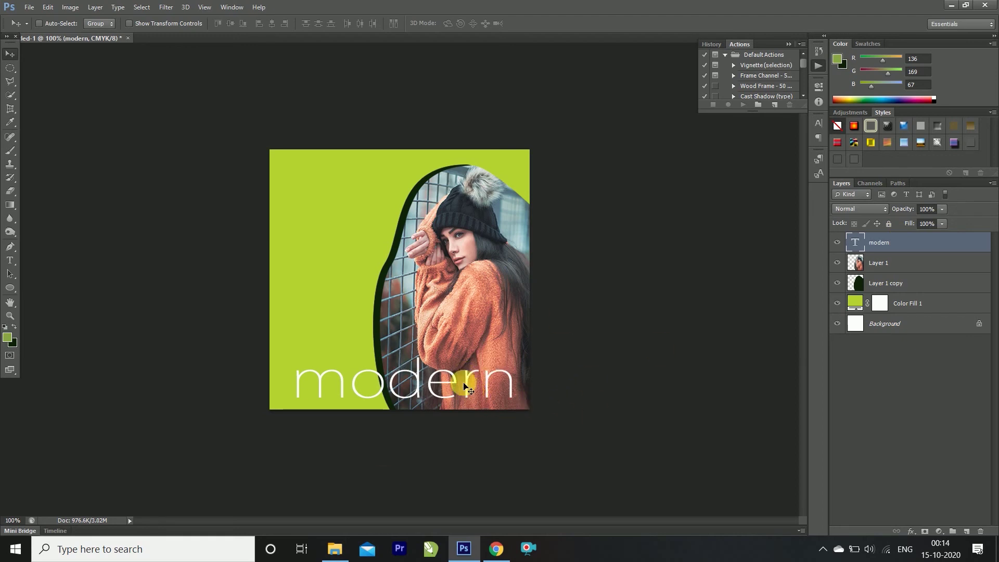
pyautogui.hotkey('ctrl', 'j')
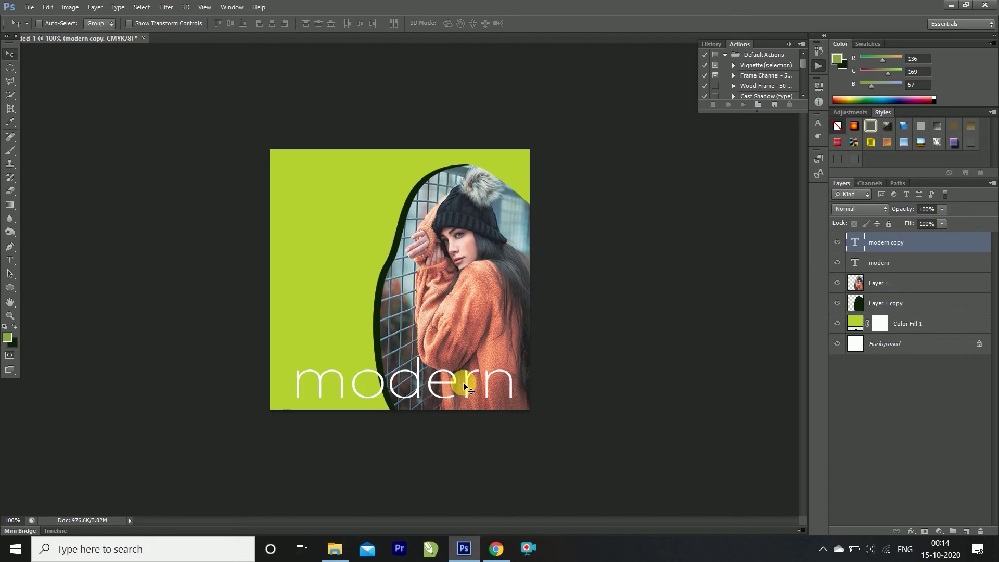
pyautogui.moveTo(467, 387); pyautogui.dragTo(472, 198)
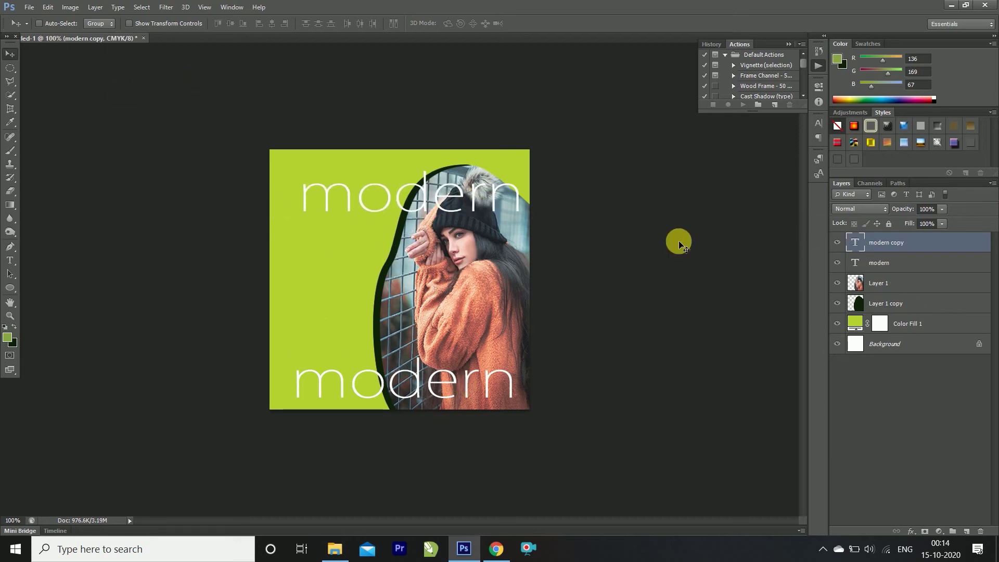
pyautogui.click(10, 260)
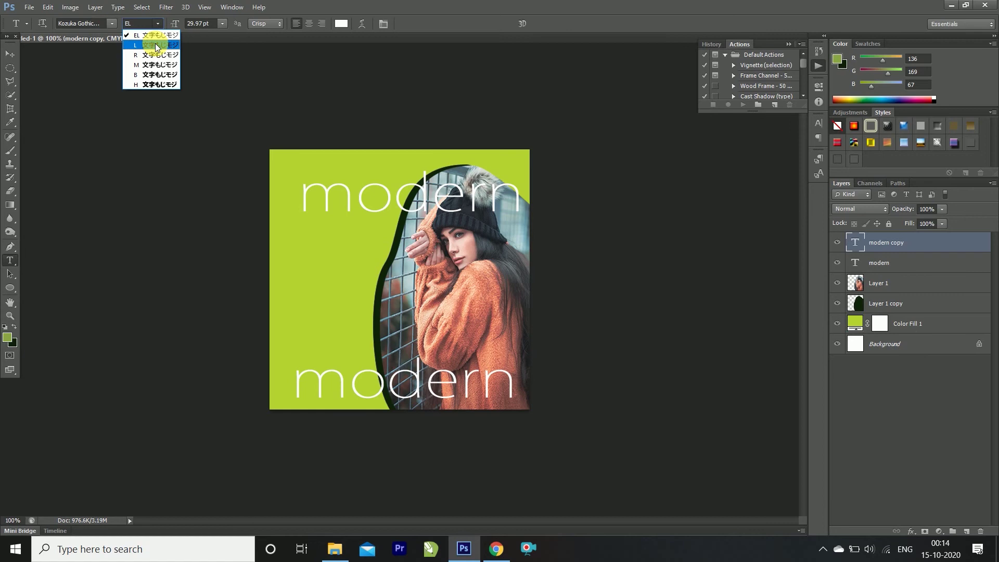
# Step: Set the top text copy to Medium weight and replace its wording with 'OUTFIT'
pyautogui.click(155, 45)
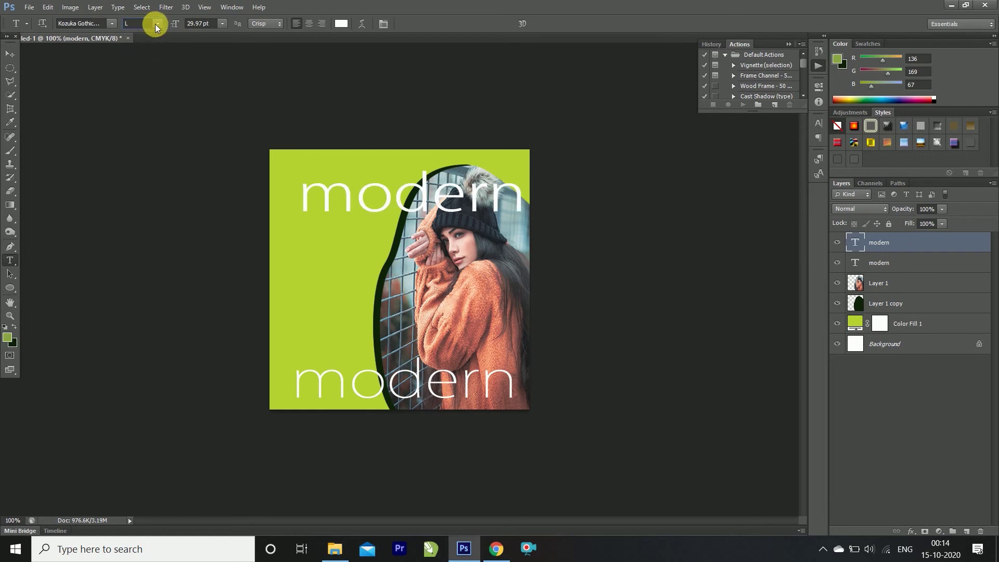
pyautogui.click(155, 24)
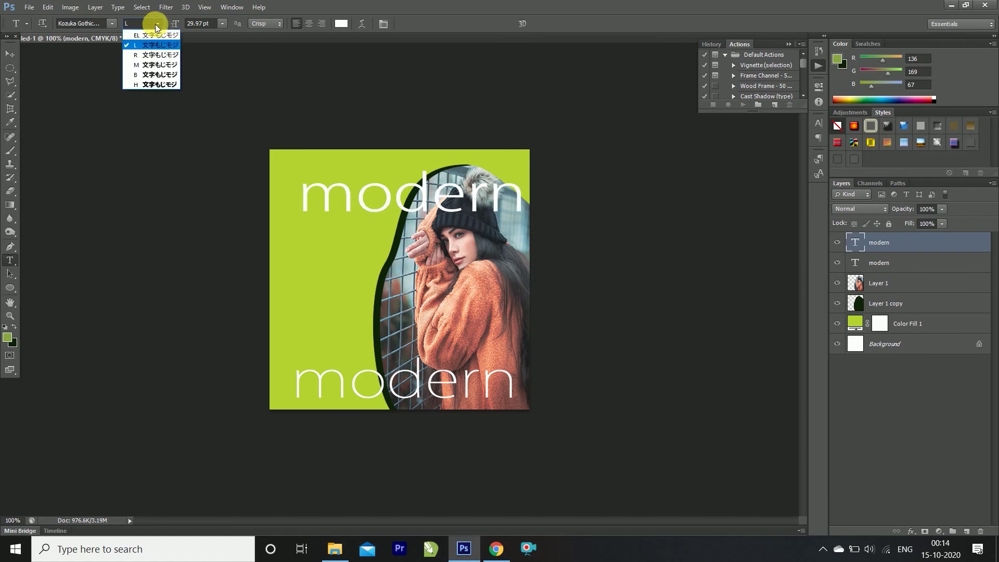
pyautogui.click(159, 65)
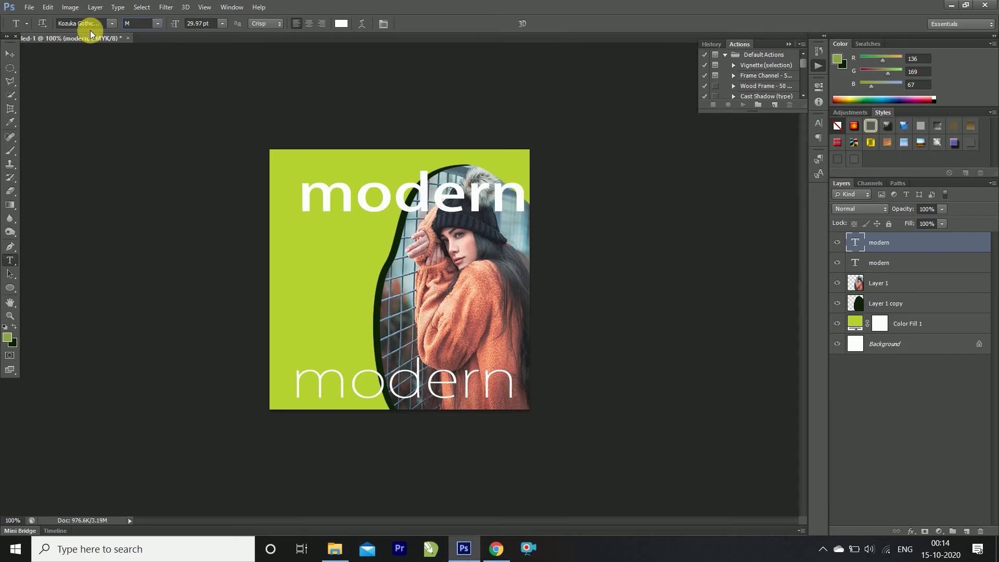
pyautogui.click(109, 24)
pyautogui.doubleClick(852, 241)
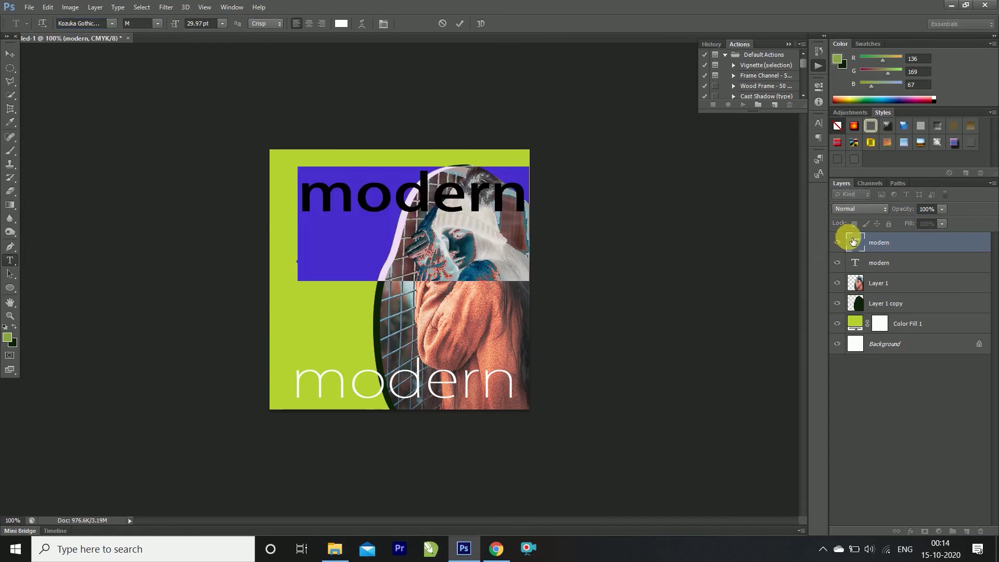
pyautogui.write('OU')
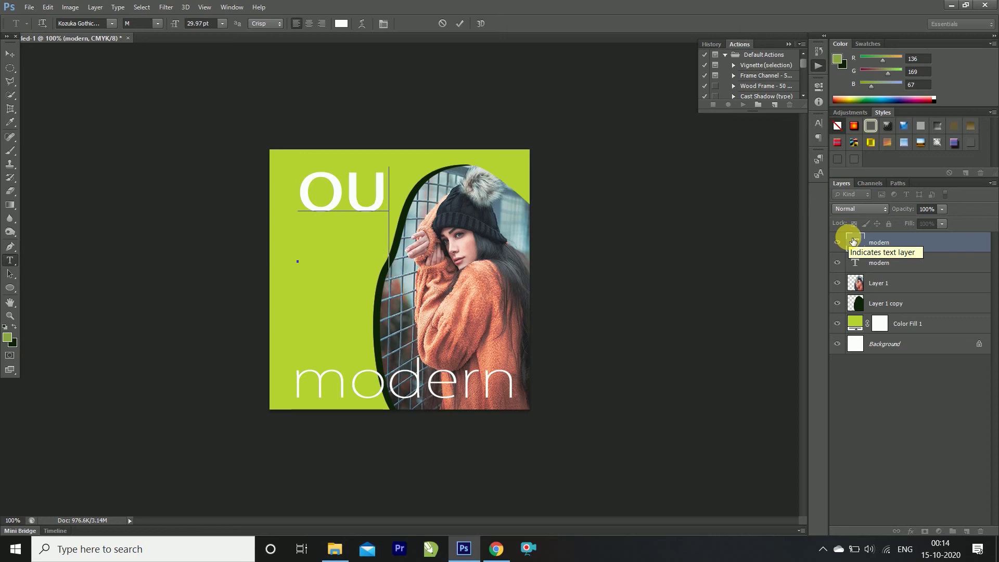
pyautogui.write('T')
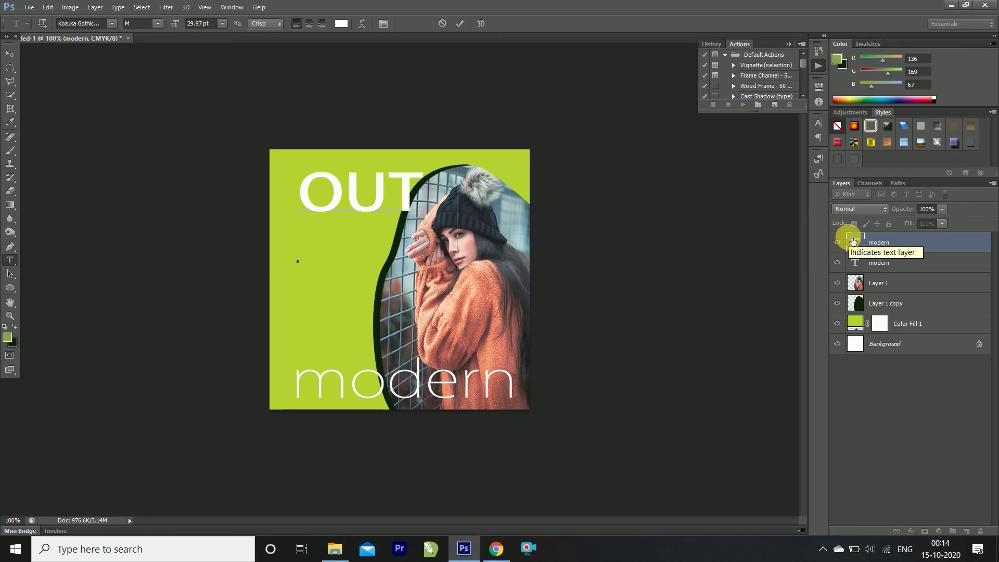
pyautogui.write('FIT')
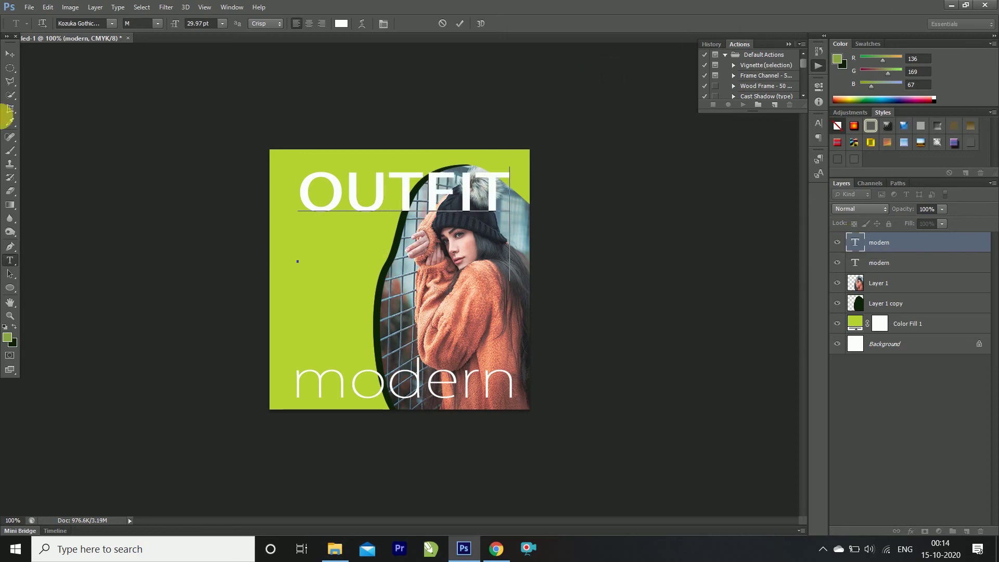
pyautogui.click(11, 53)
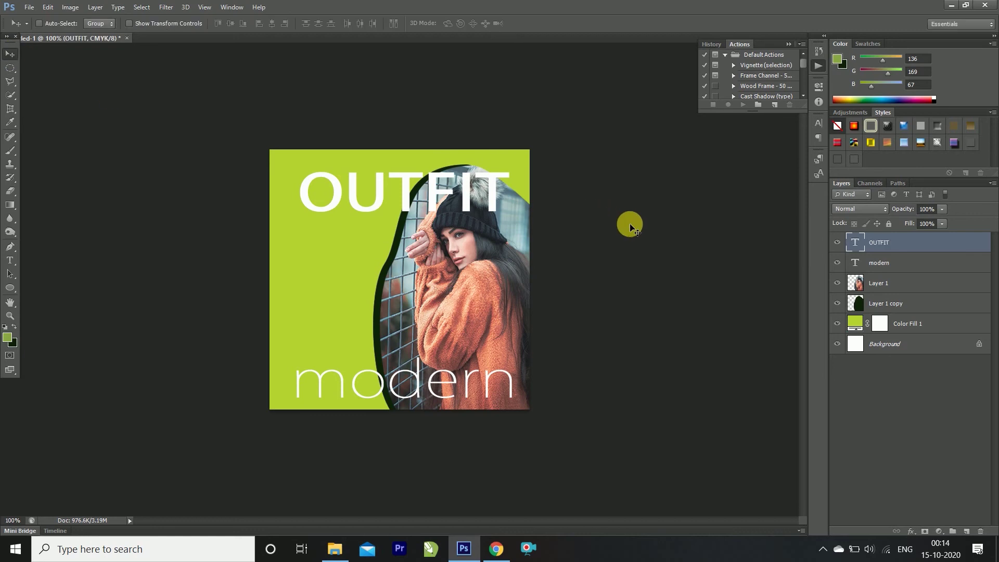
# Step: Scale OUTFIT down to about a quarter size and move it to the top-left corner
pyautogui.hotkey('ctrl', 't')
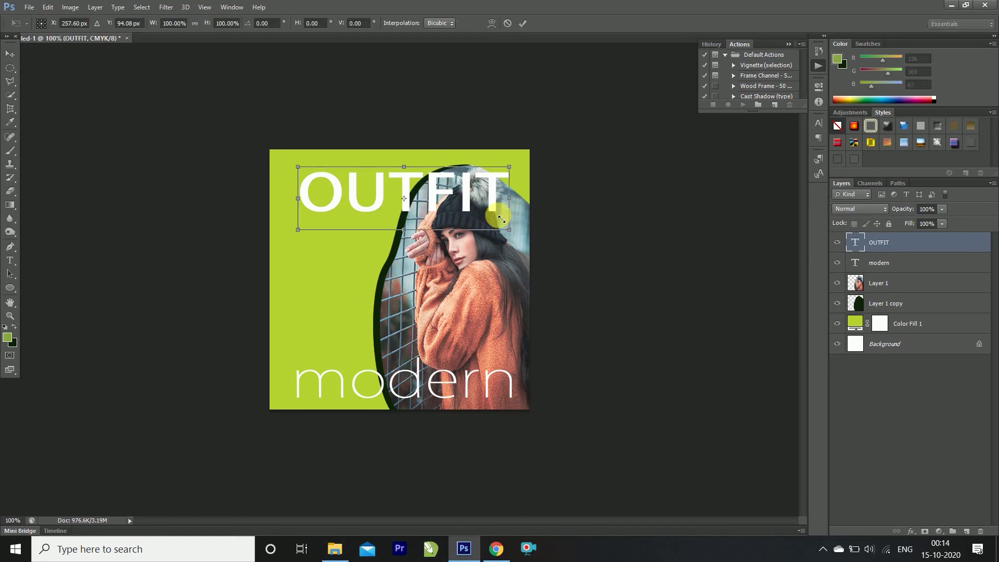
pyautogui.moveTo(511, 229); pyautogui.dragTo(396, 102)
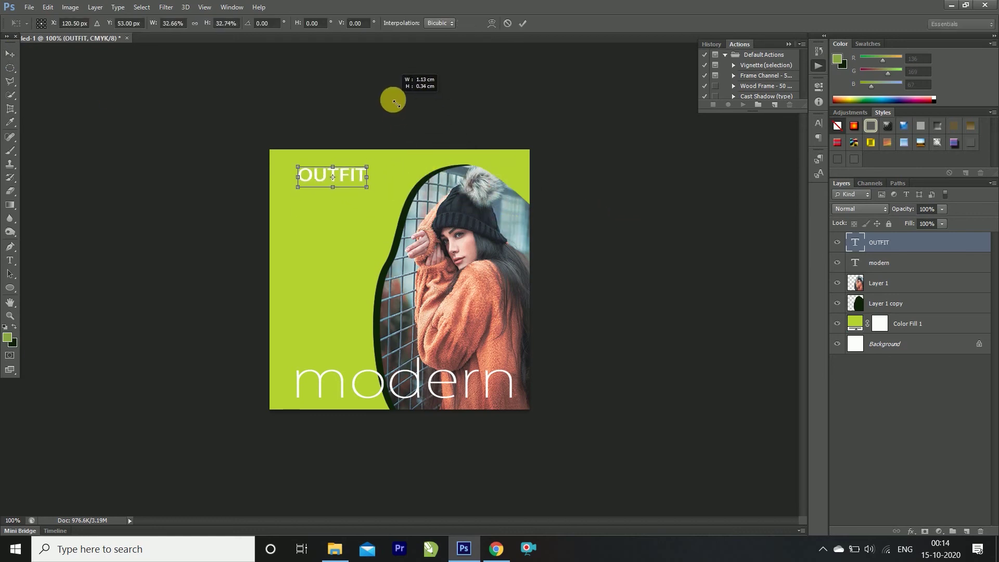
pyautogui.moveTo(395, 102); pyautogui.dragTo(386, 63)
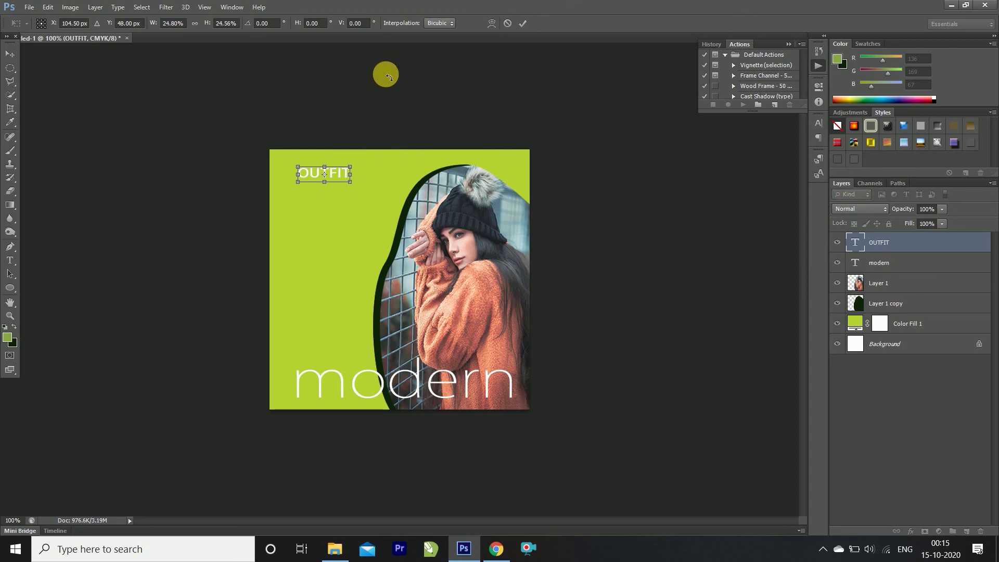
pyautogui.press('Return')
pyautogui.moveTo(341, 170)
pyautogui.mouseDown()
pyautogui.moveTo(373, 220)
pyautogui.moveTo(323, 170)
pyautogui.mouseUp()
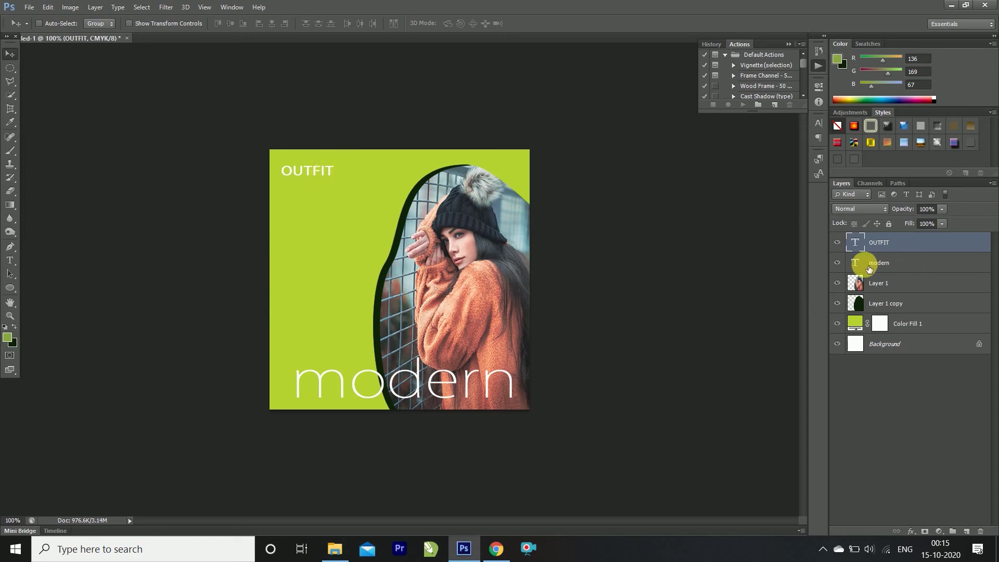
# Step: Colour the letters FIT in OUTFIT dark green 0e240a, sampled from the frame outline
pyautogui.press('t')
pyautogui.doubleClick(323, 174)
pyautogui.click(319, 178)
pyautogui.moveTo(317, 176); pyautogui.dragTo(344, 166)
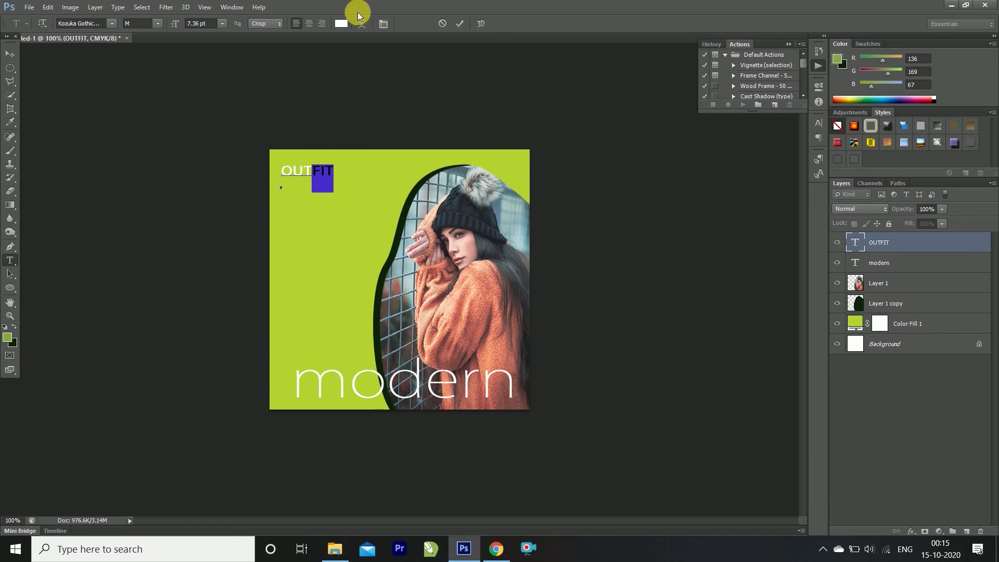
pyautogui.click(342, 24)
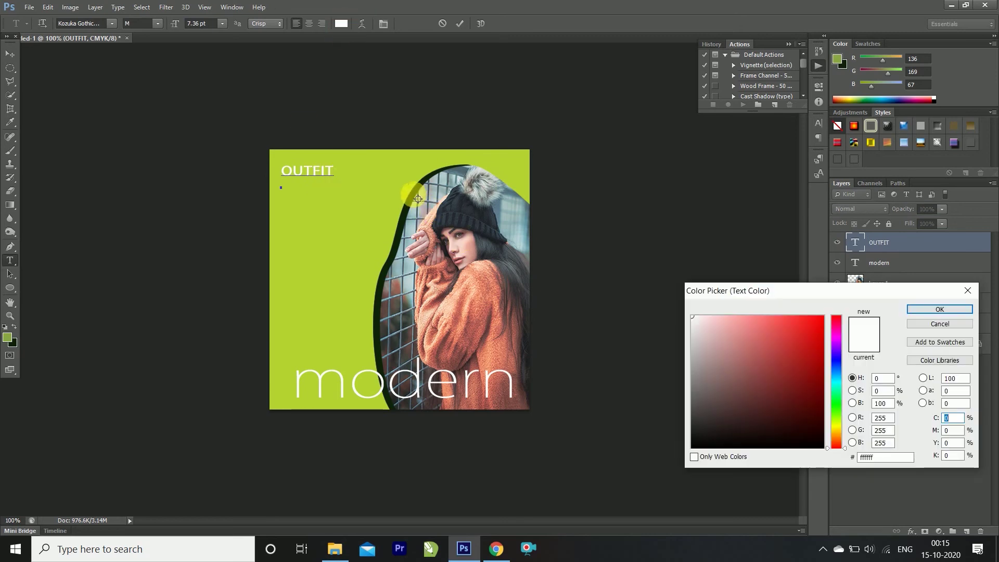
pyautogui.click(411, 193)
pyautogui.click(940, 309)
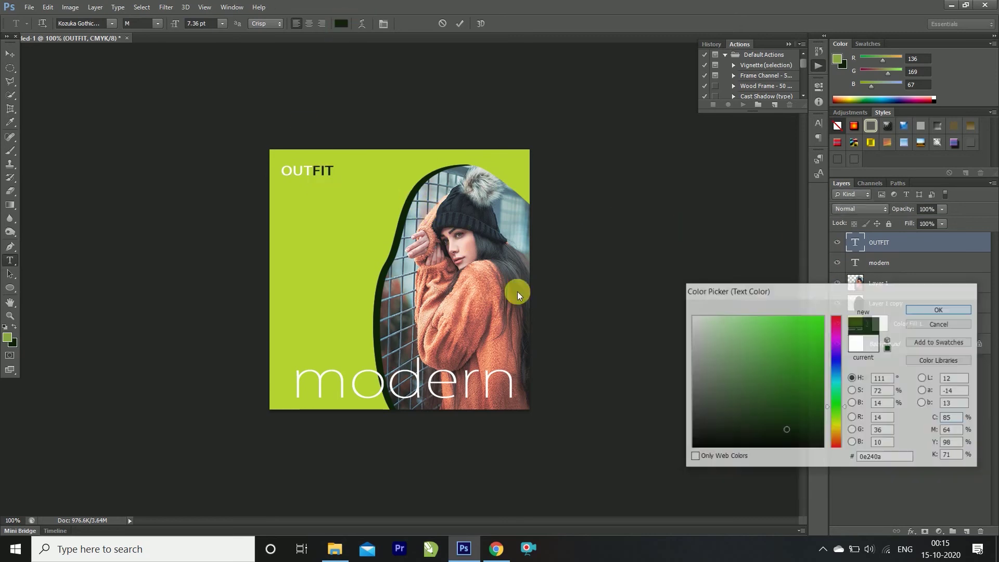
pyautogui.hotkey('ctrl', 'Return')
# Step: Duplicate the woman's photo Layer 1 and place the copy below Color Fill 1
pyautogui.press('v')
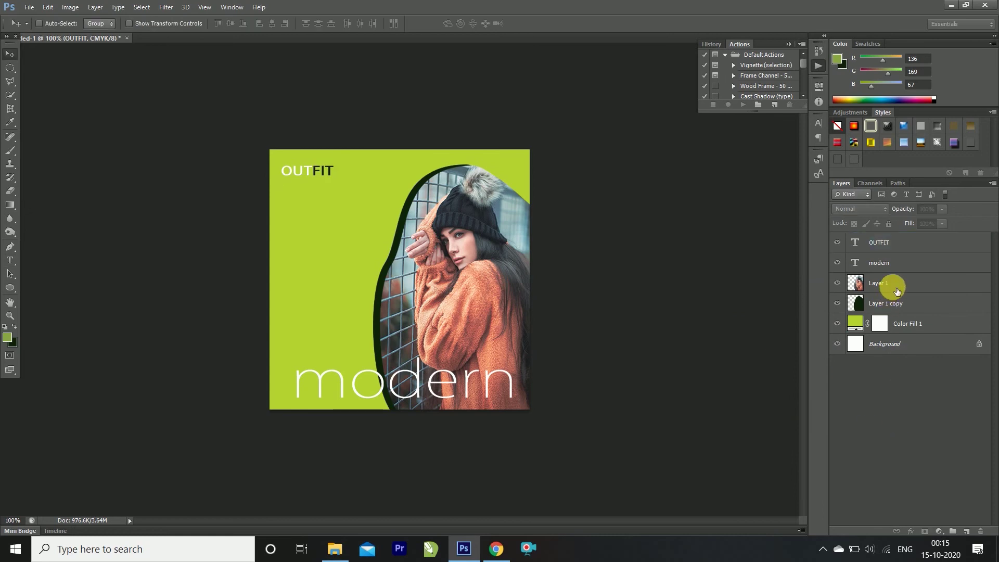
pyautogui.click(898, 292)
pyautogui.hotkey('ctrl', 'j')
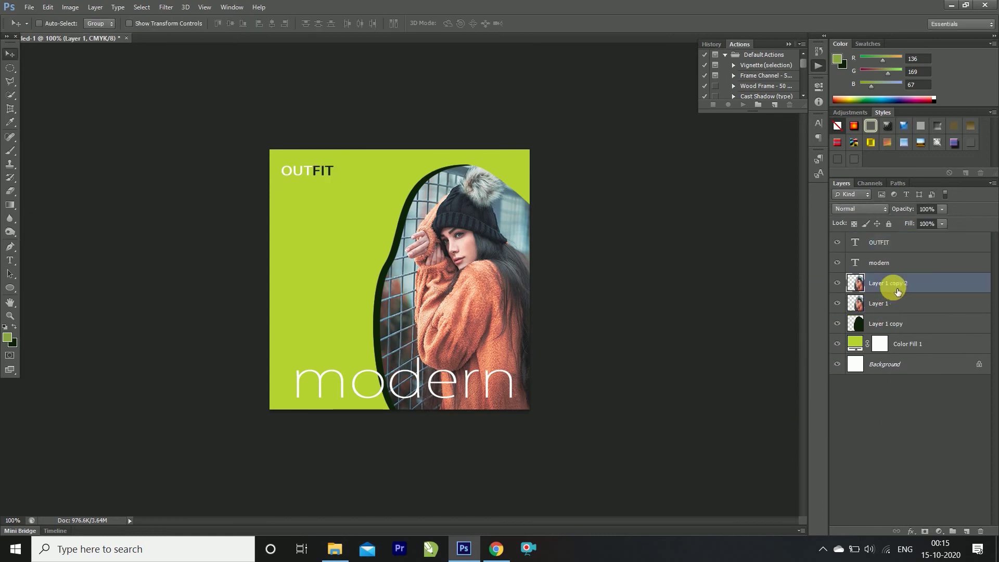
pyautogui.moveTo(898, 292); pyautogui.dragTo(838, 357)
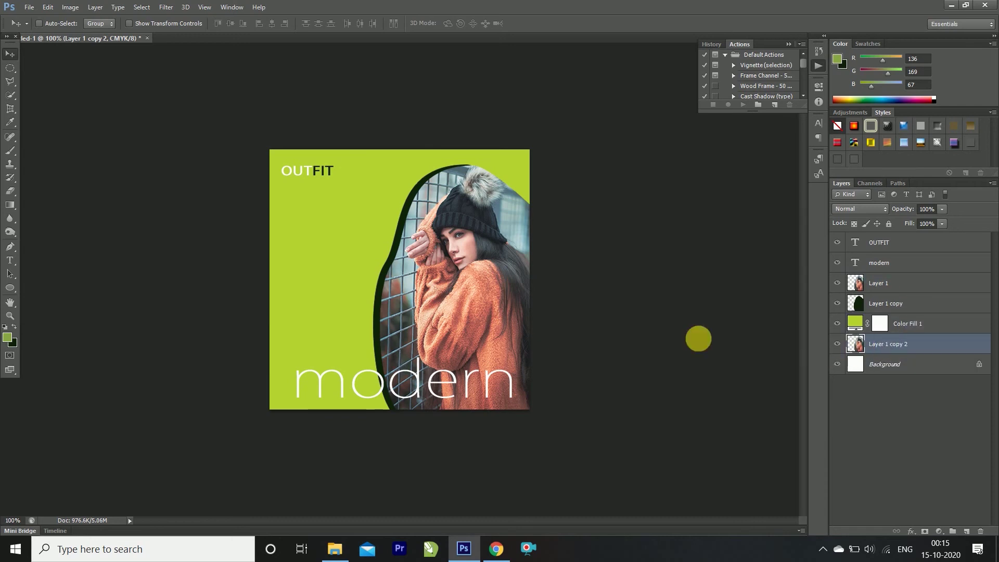
pyautogui.hotkey('ctrl', 't')
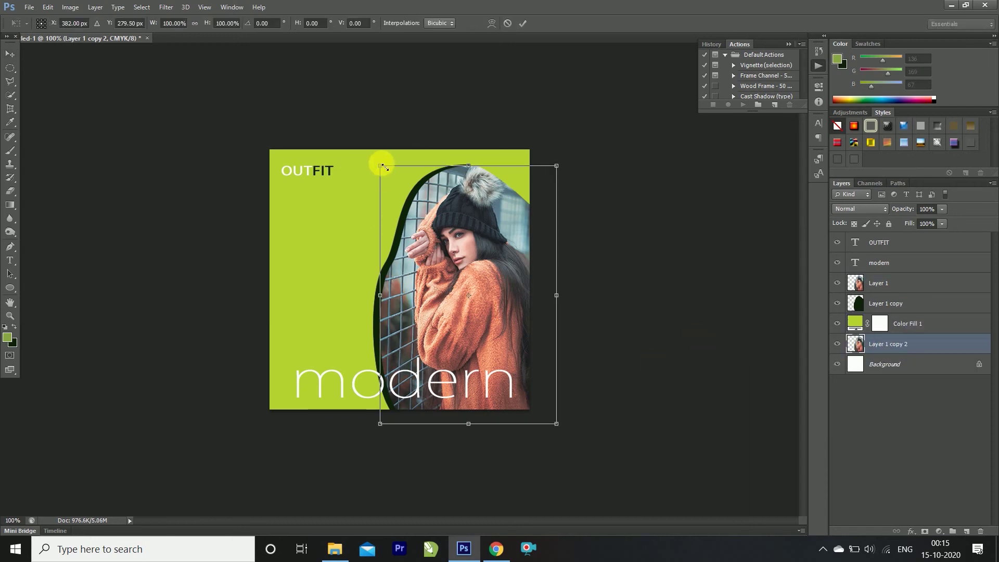
# Step: Scale the photo copy to about 174%, move it above Color Fill 1, and shift it down-left
pyautogui.moveTo(382, 167); pyautogui.dragTo(250, 5)
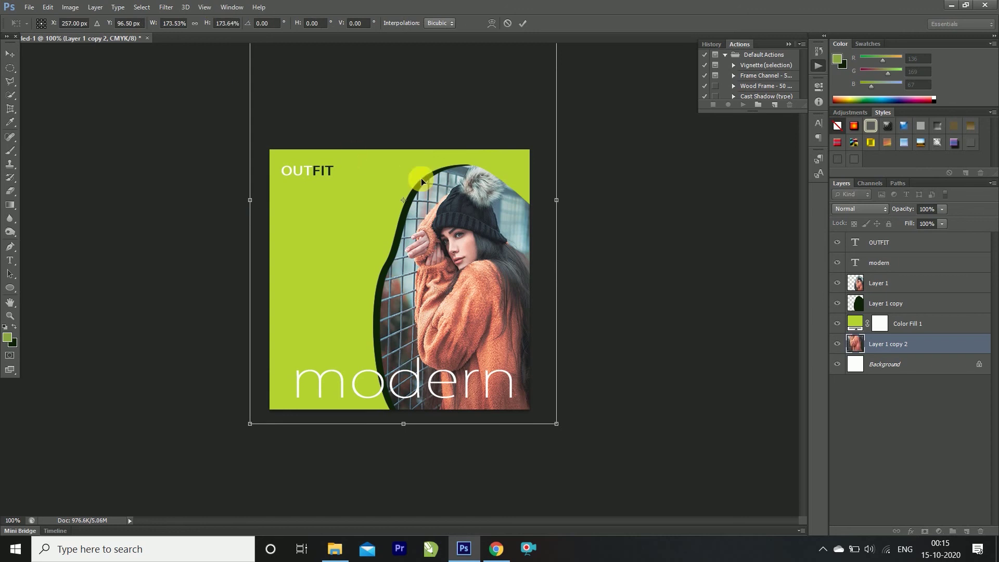
pyautogui.doubleClick(444, 220)
pyautogui.click(924, 346)
pyautogui.moveTo(924, 347); pyautogui.dragTo(921, 322)
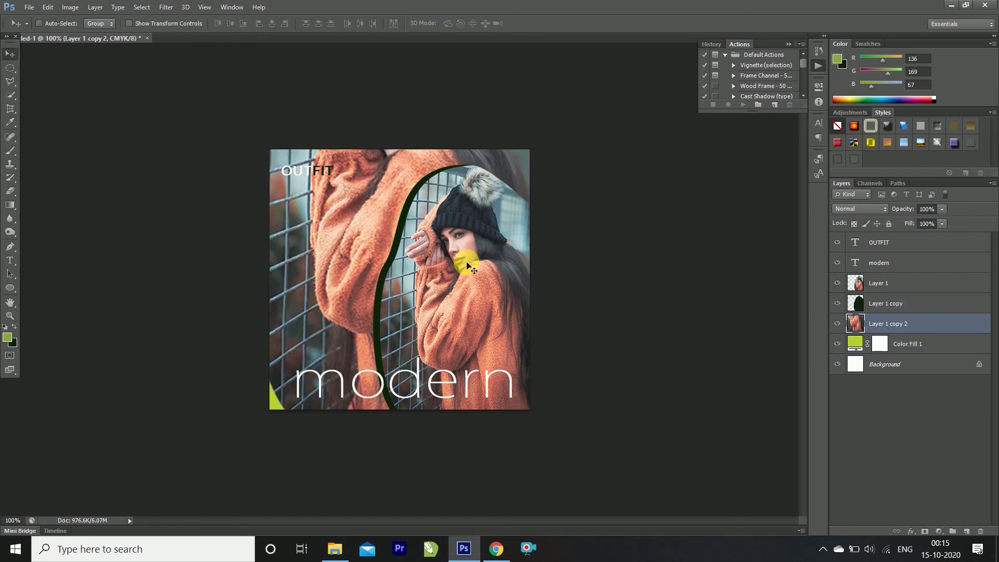
pyautogui.moveTo(374, 233); pyautogui.dragTo(332, 352)
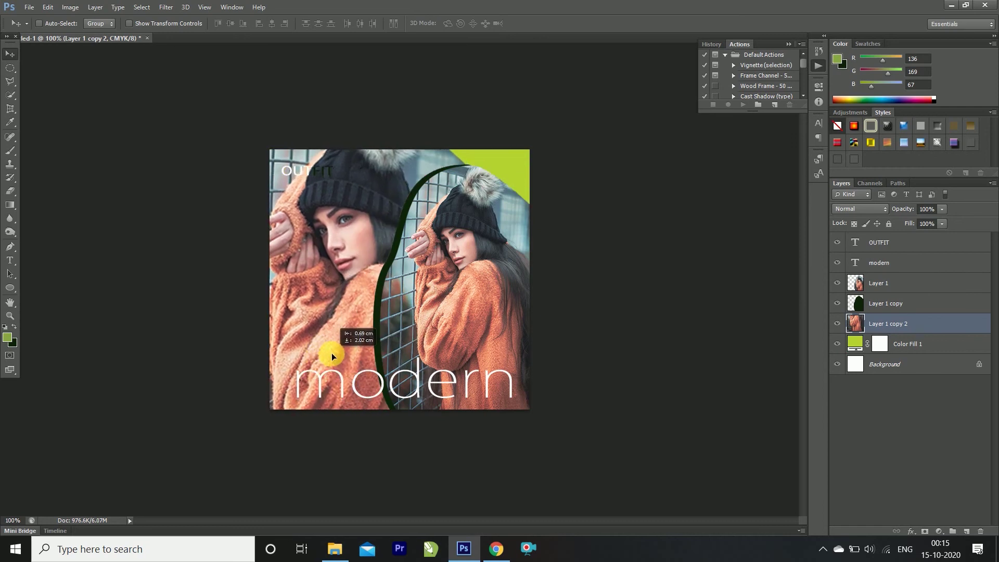
pyautogui.click(874, 217)
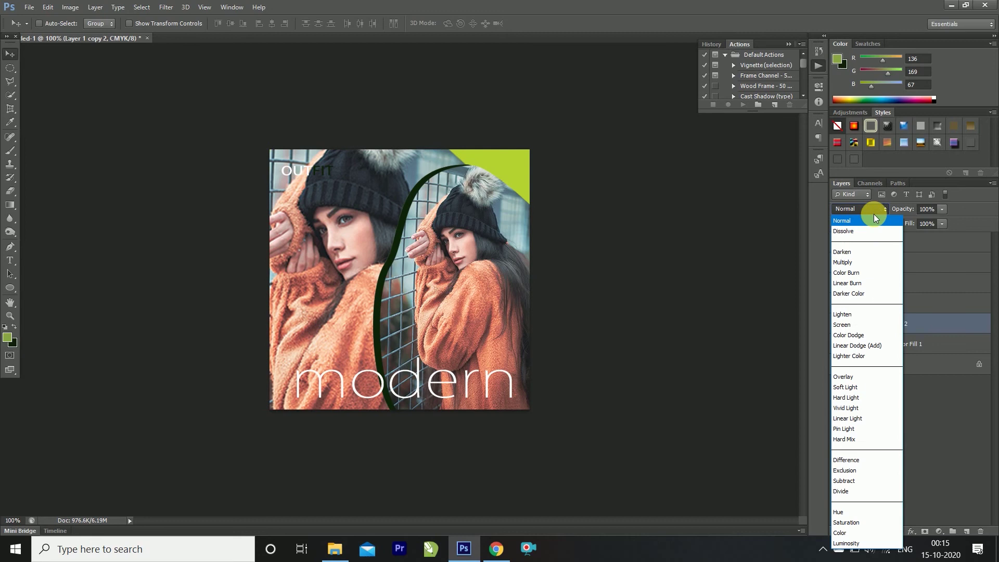
# Step: Try Dissolve, Darken, Color Burn, Lighten and Screen blend modes on the photo copy
pyautogui.click(864, 227)
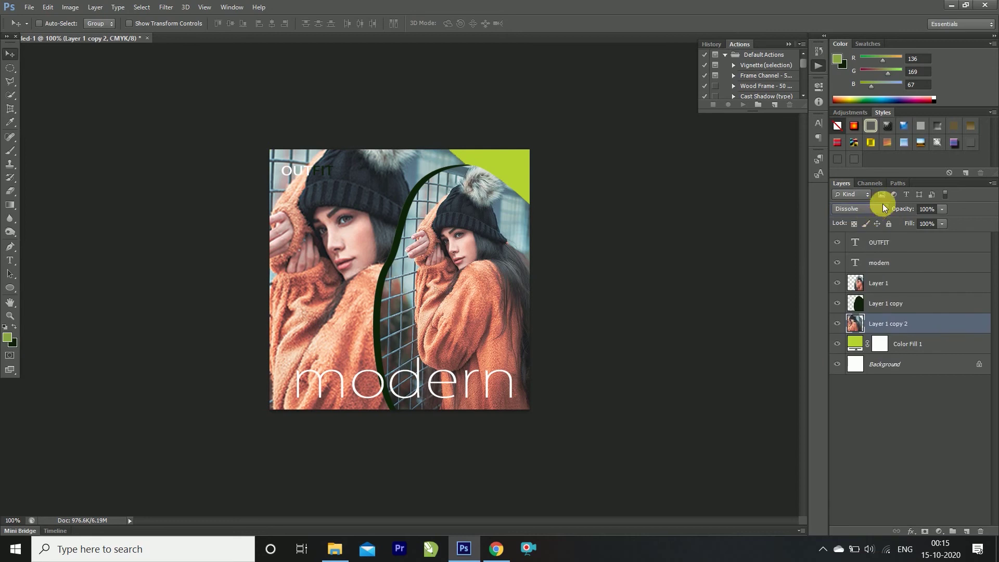
pyautogui.click(877, 209)
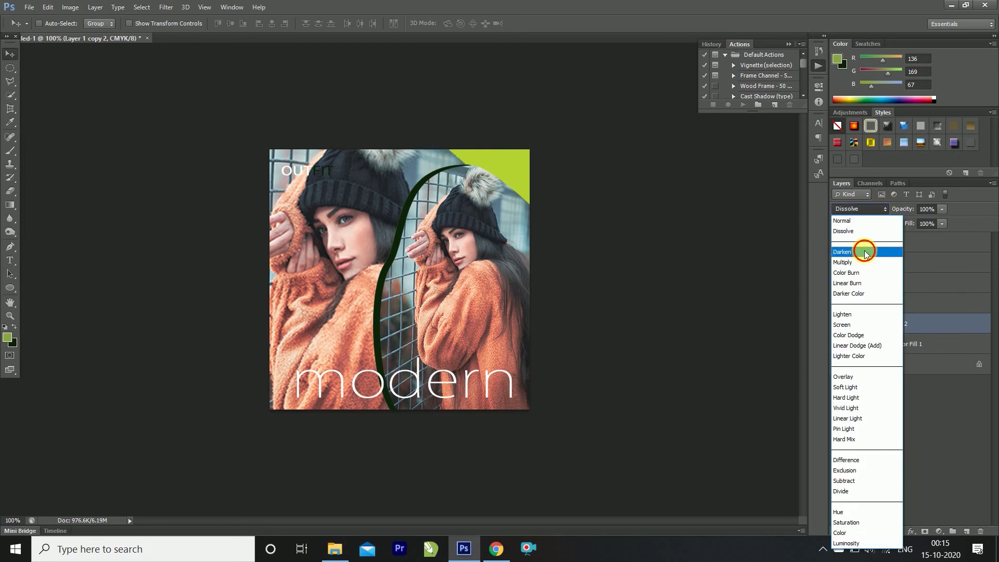
pyautogui.click(865, 252)
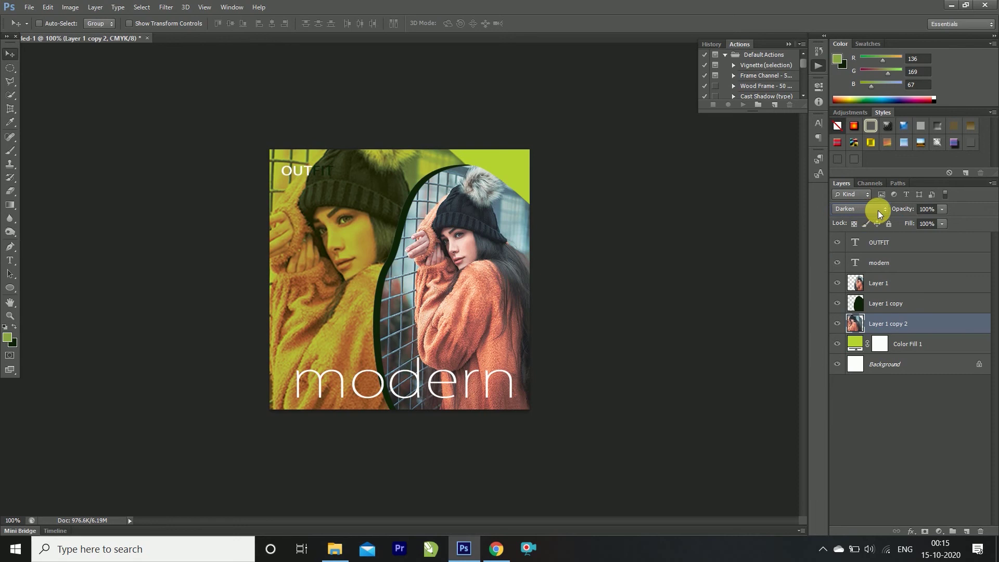
pyautogui.click(882, 194)
pyautogui.click(882, 196)
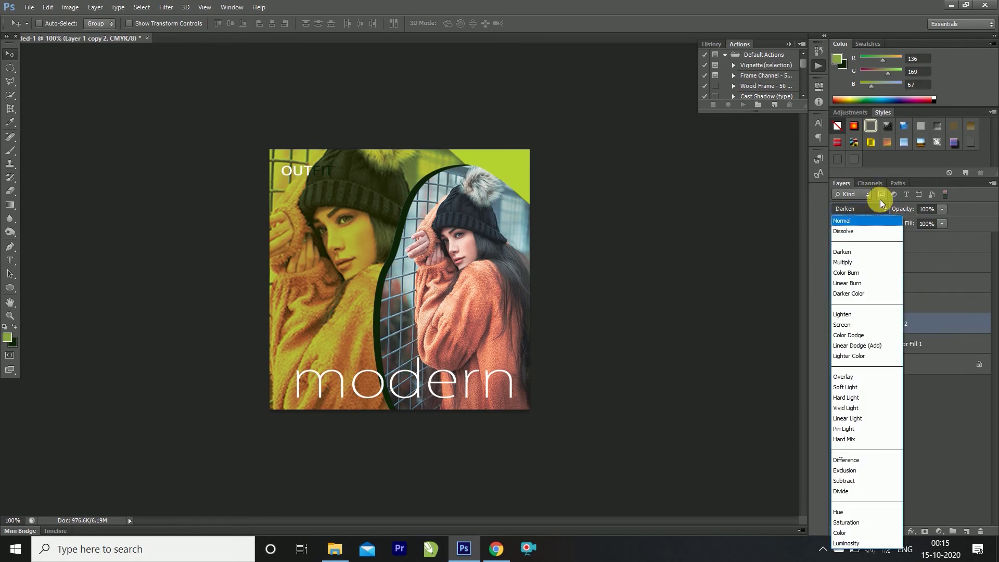
pyautogui.click(881, 209)
pyautogui.click(869, 207)
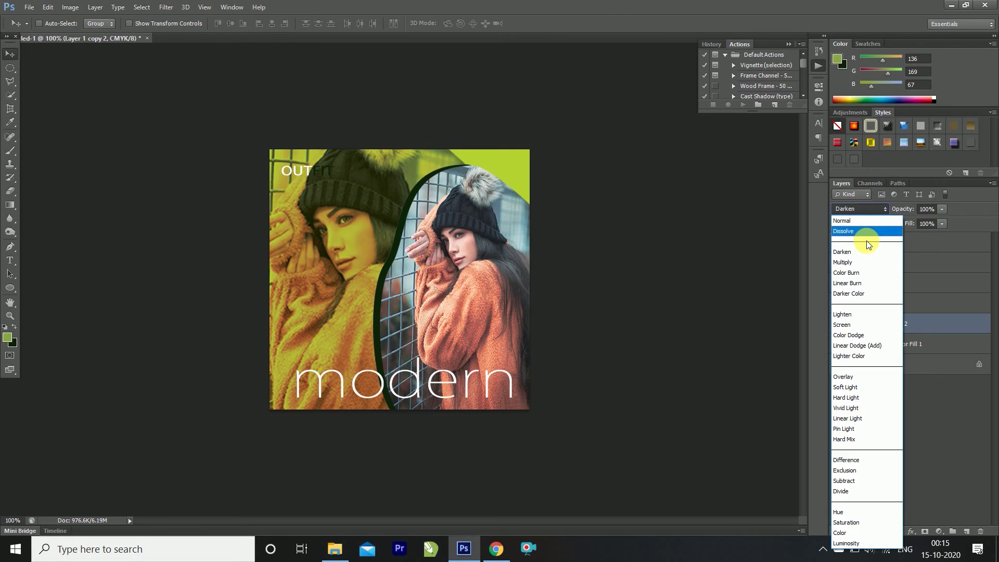
pyautogui.click(861, 273)
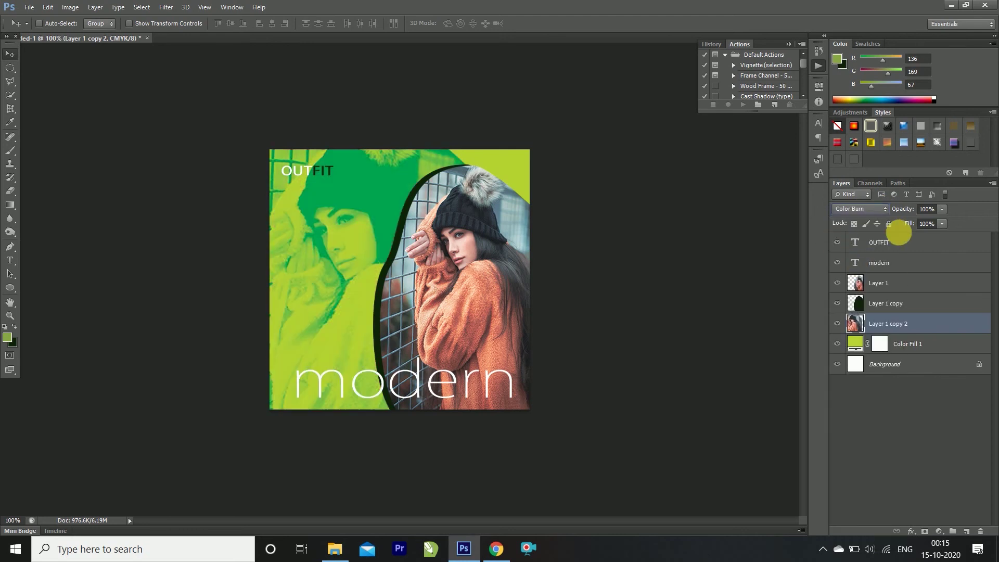
pyautogui.click(874, 210)
pyautogui.click(852, 315)
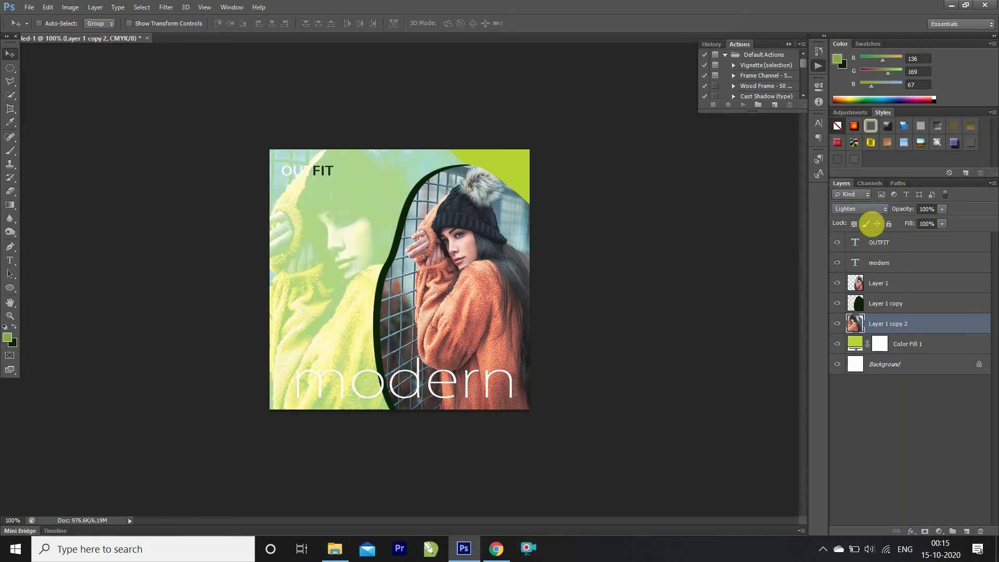
pyautogui.click(876, 211)
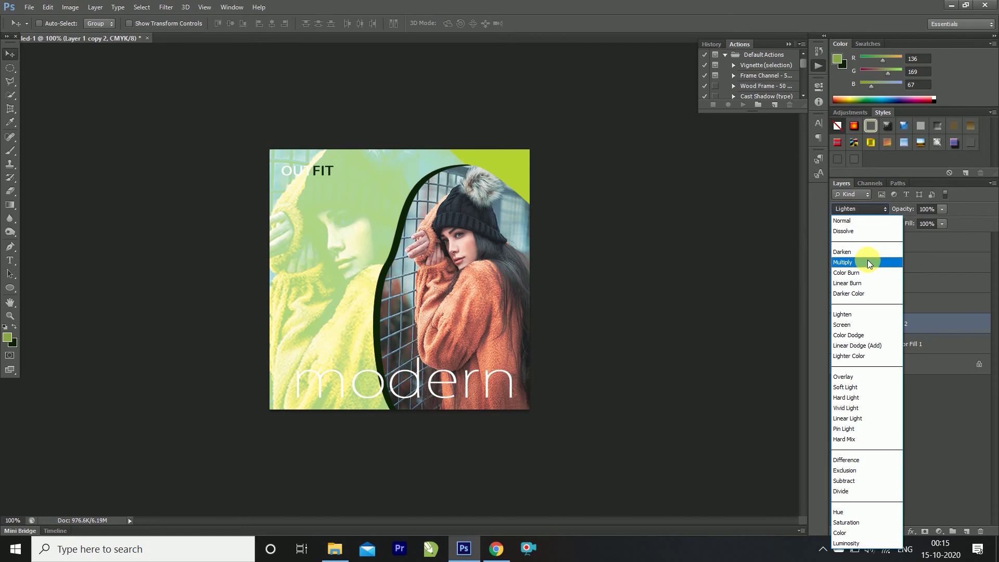
pyautogui.click(853, 325)
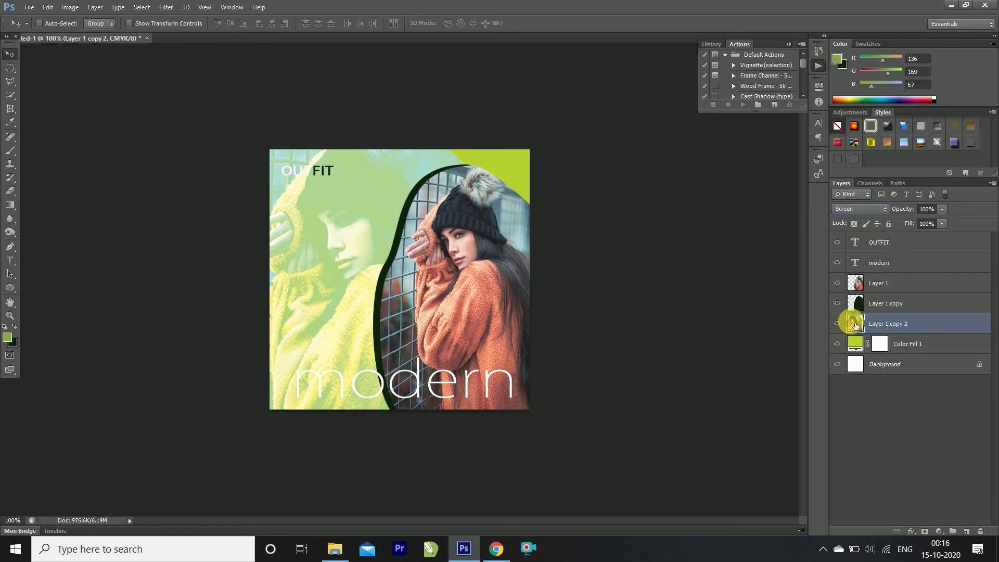
# Step: Try Hard Mix, Vivid Light, Lighten and Multiply blend modes on the photo copy
pyautogui.click(882, 209)
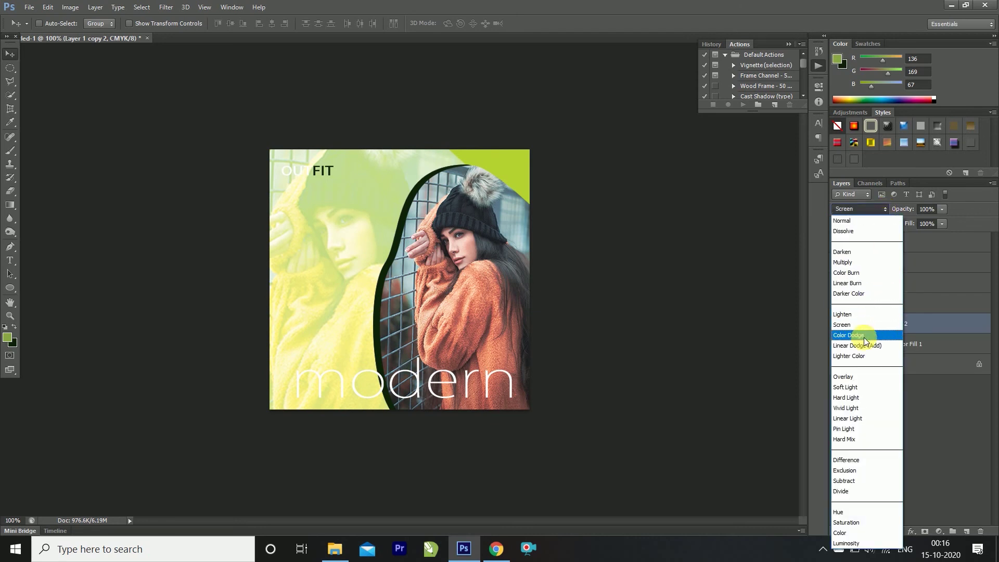
pyautogui.click(864, 428)
pyautogui.click(883, 208)
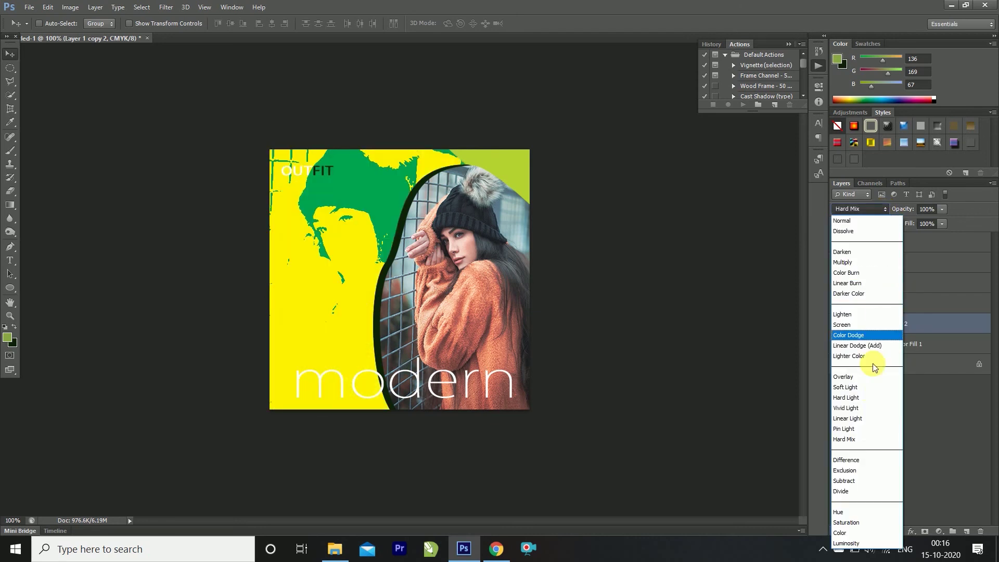
pyautogui.click(860, 409)
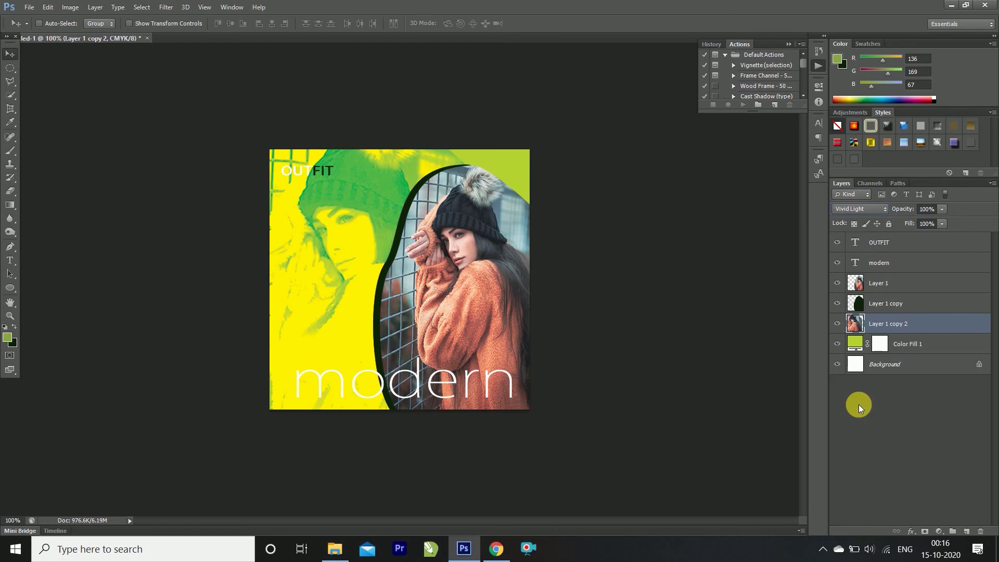
pyautogui.click(880, 209)
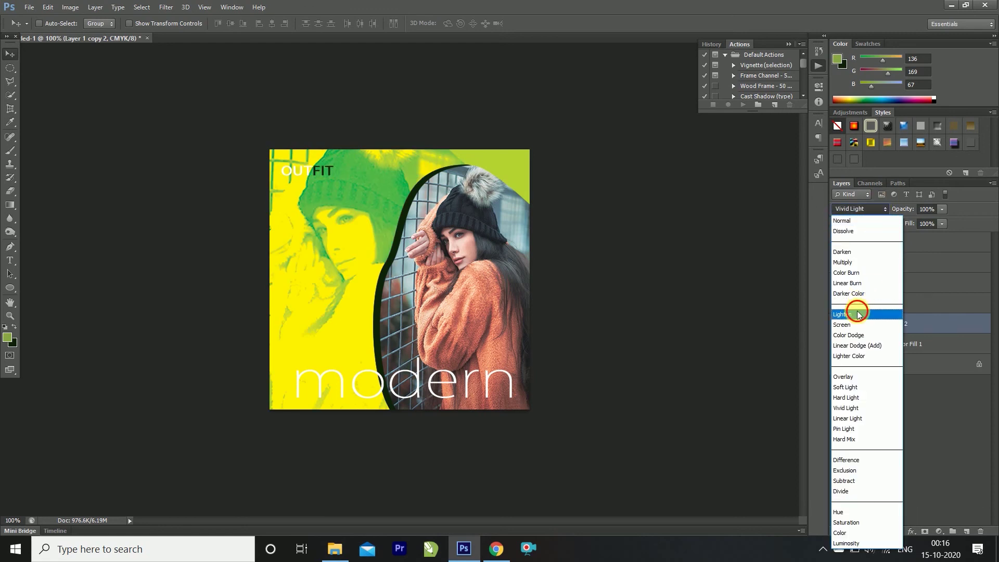
pyautogui.click(858, 315)
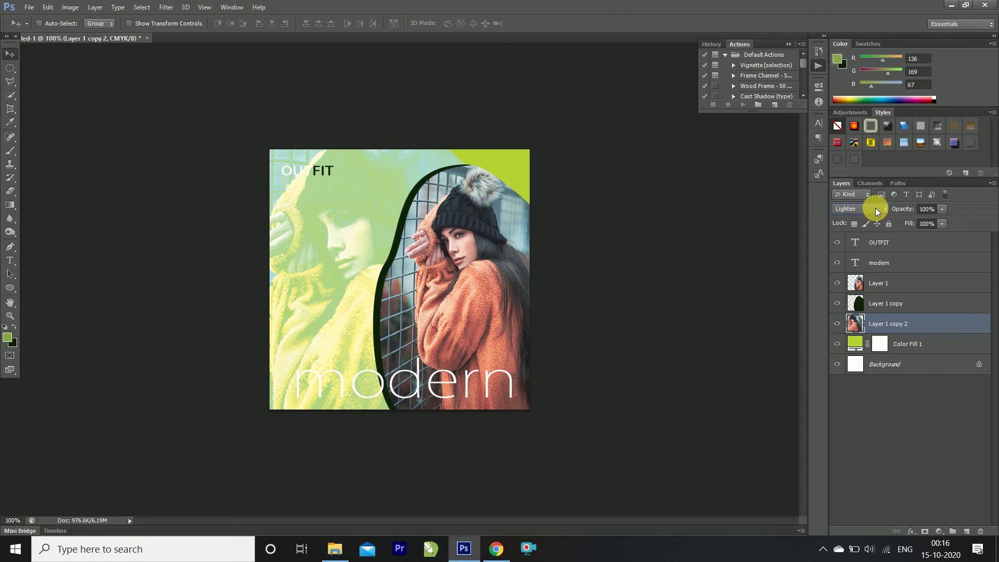
pyautogui.click(875, 208)
pyautogui.click(859, 263)
# Step: Compare Darken, Dissolve, Overlay and Lighter Color, then settle on Screen blending
pyautogui.click(873, 208)
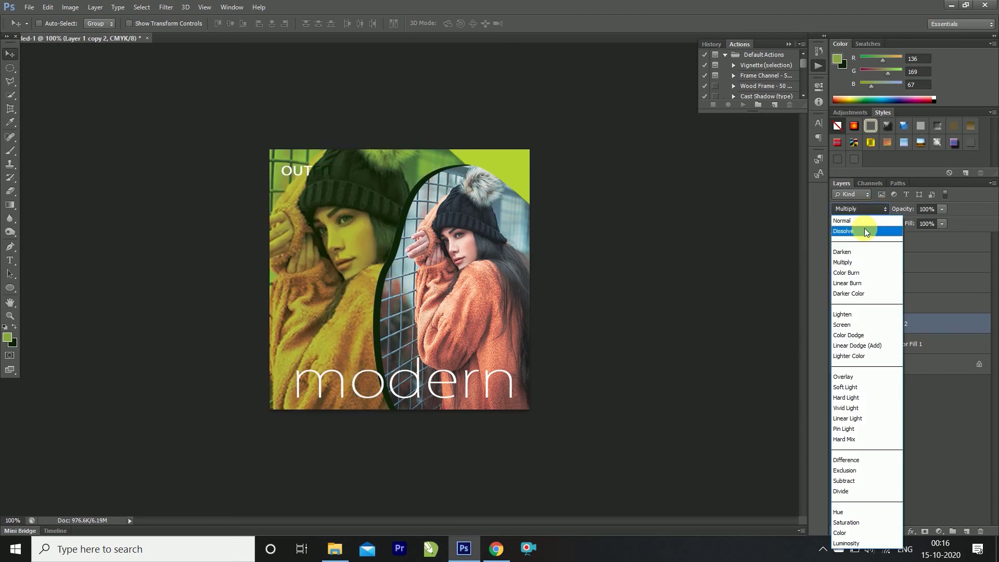
pyautogui.click(858, 254)
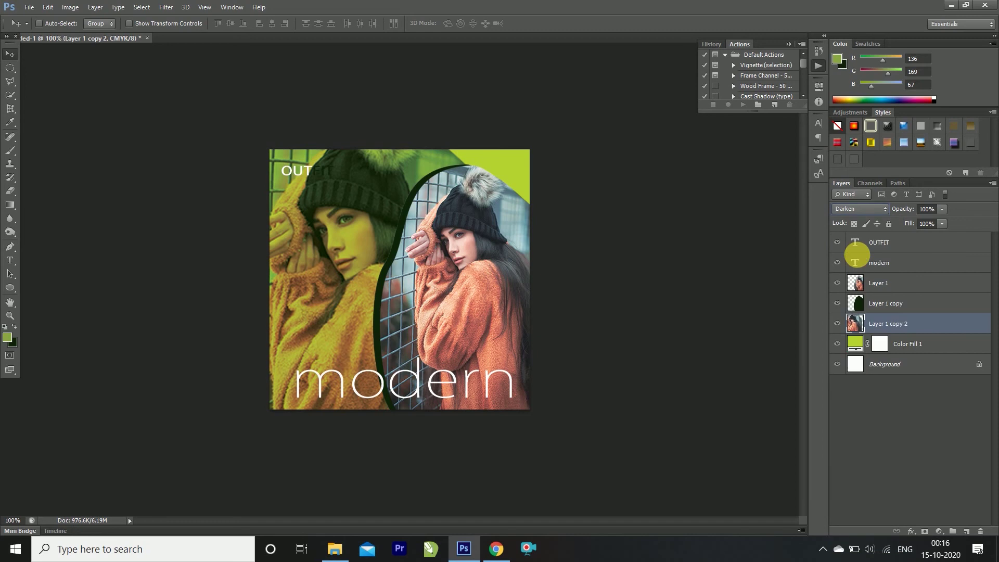
pyautogui.click(861, 207)
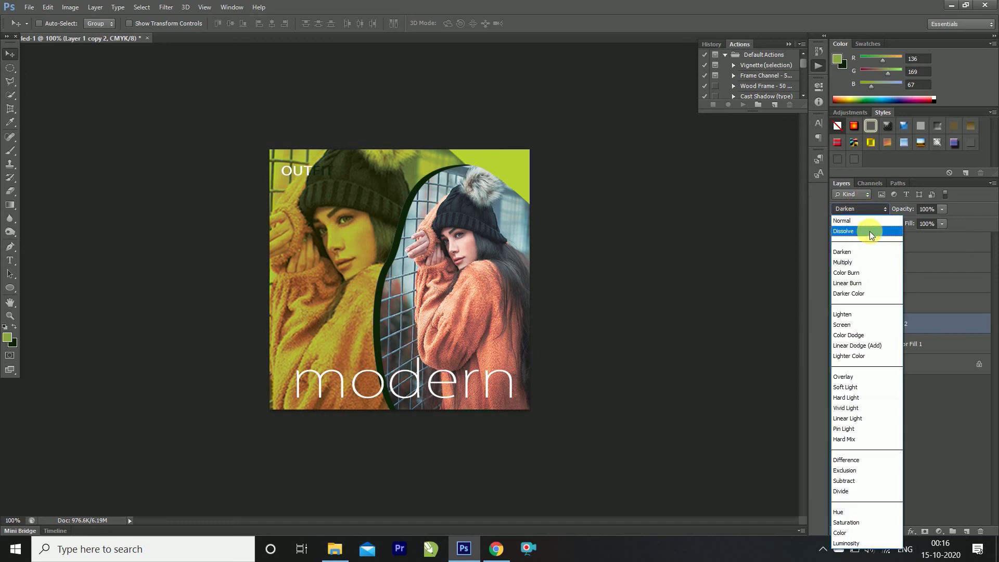
pyautogui.click(870, 231)
pyautogui.click(873, 209)
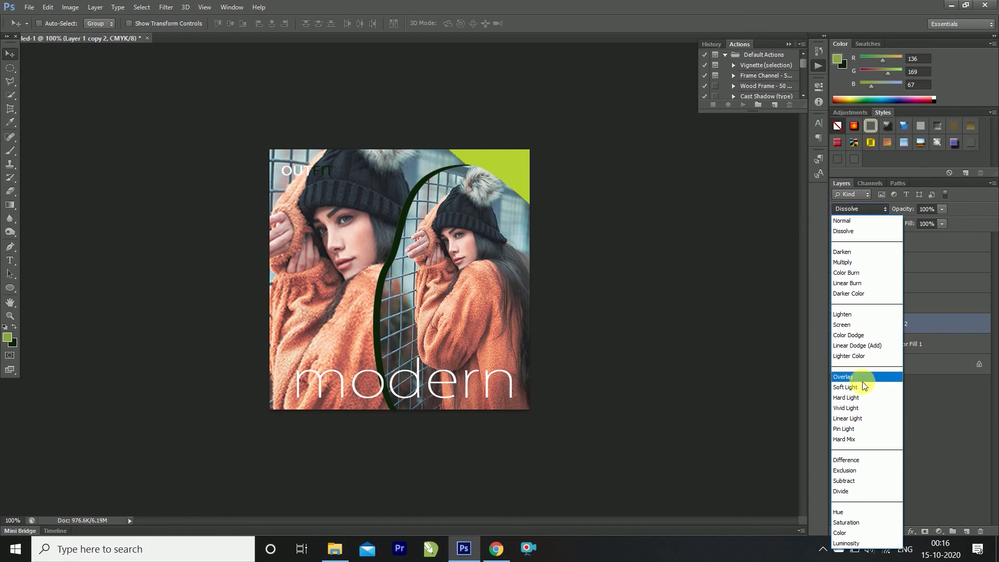
pyautogui.click(864, 379)
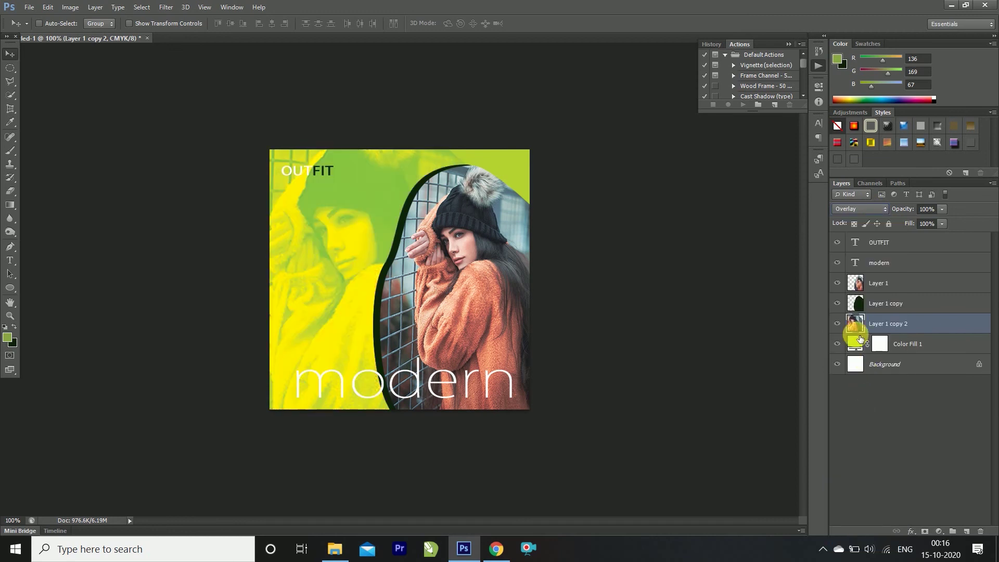
pyautogui.click(875, 209)
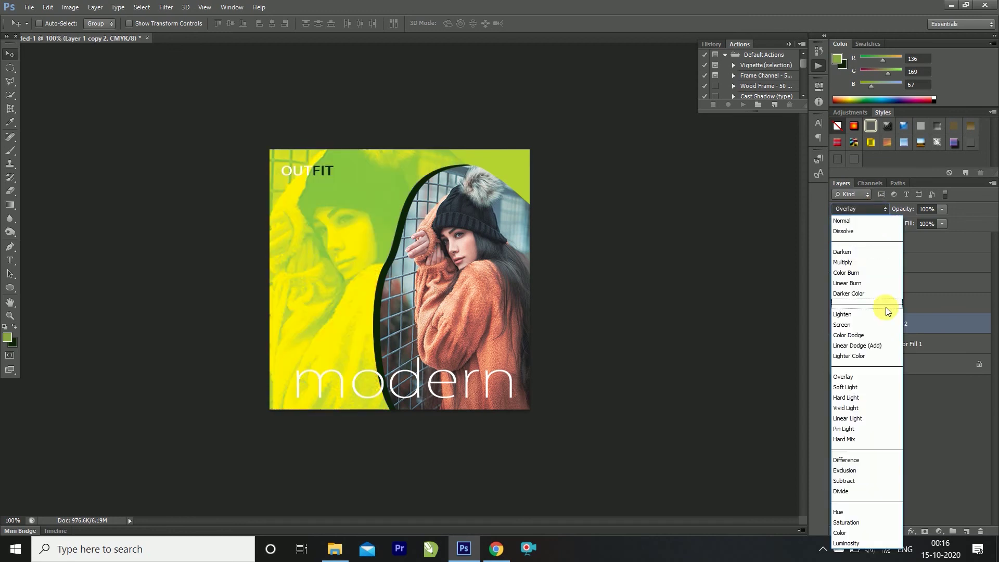
pyautogui.click(875, 358)
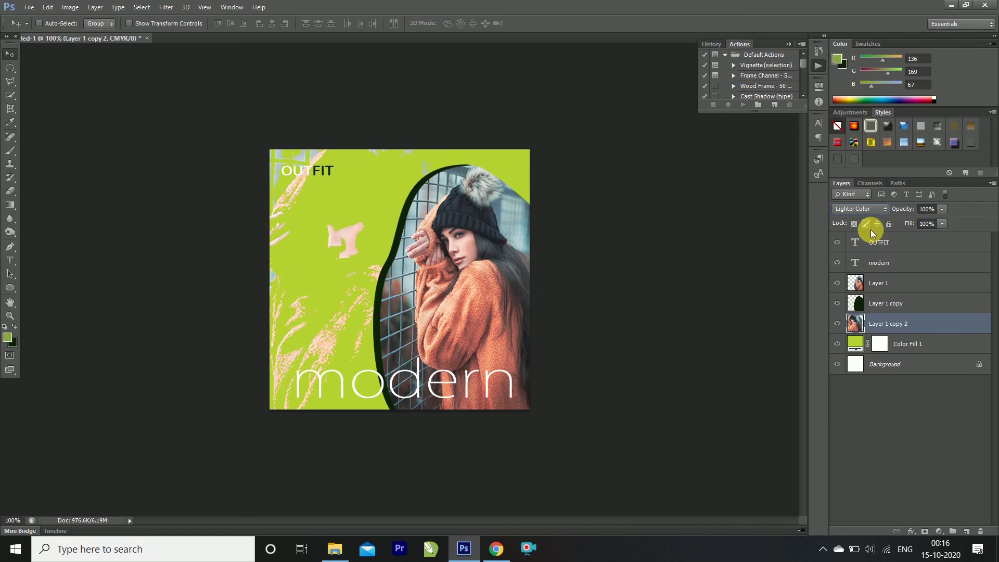
pyautogui.click(876, 210)
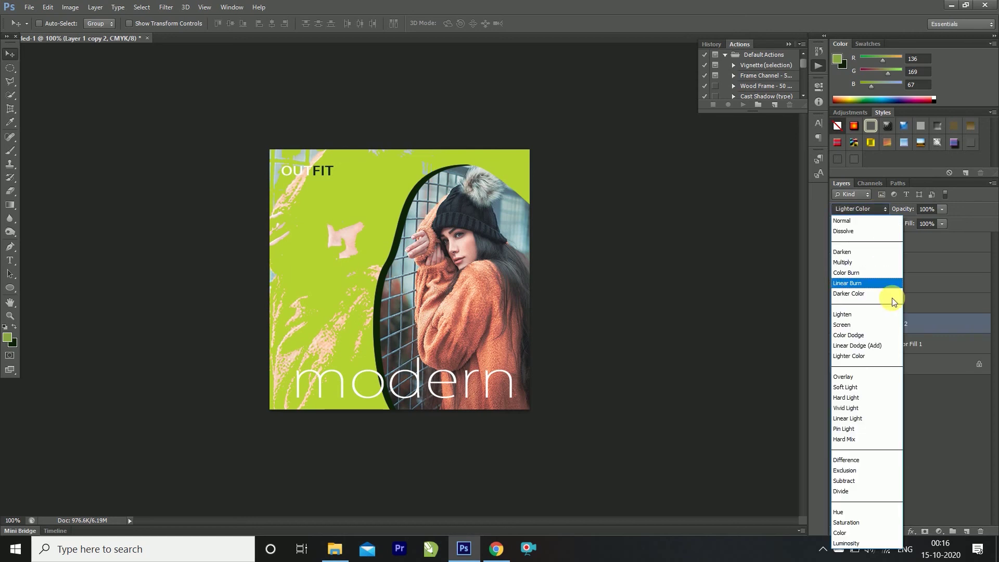
pyautogui.click(865, 324)
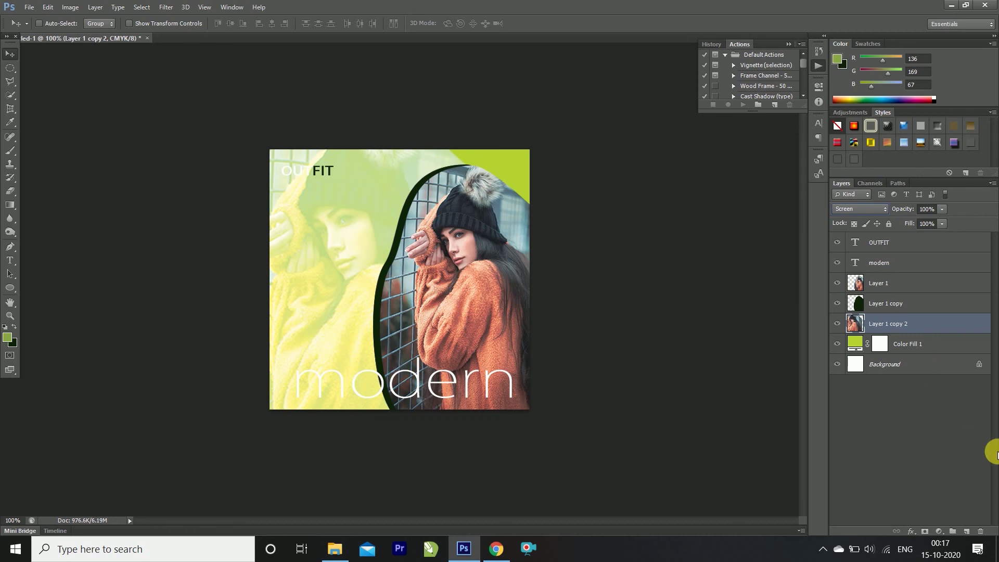
# Step: Shift the faded background photo slightly left and down without resizing it
pyautogui.hotkey('ctrl', 't')
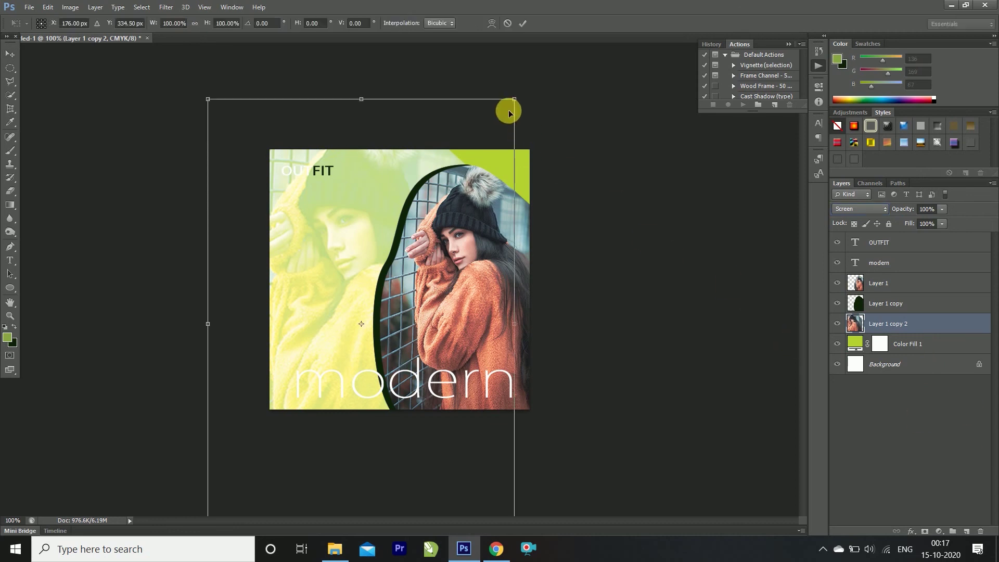
pyautogui.moveTo(514, 98); pyautogui.dragTo(579, 50)
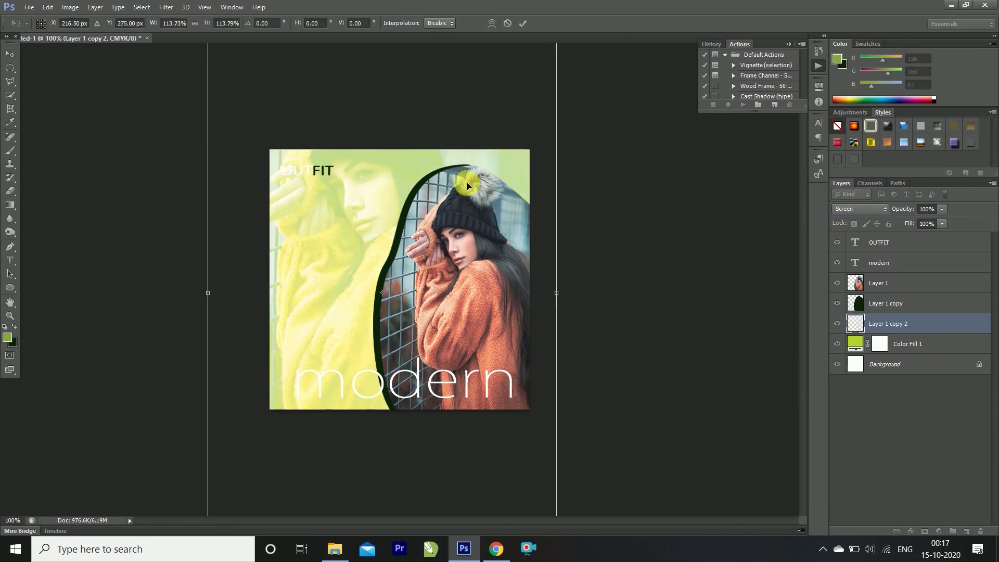
pyautogui.hotkey('ctrl', 'z')
pyautogui.moveTo(413, 186); pyautogui.dragTo(409, 192)
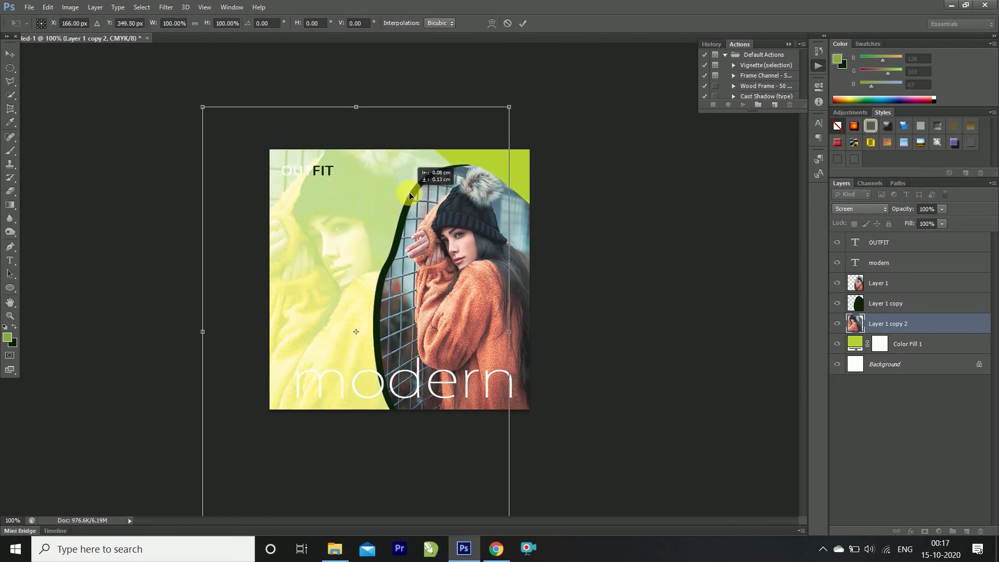
pyautogui.press('Return')
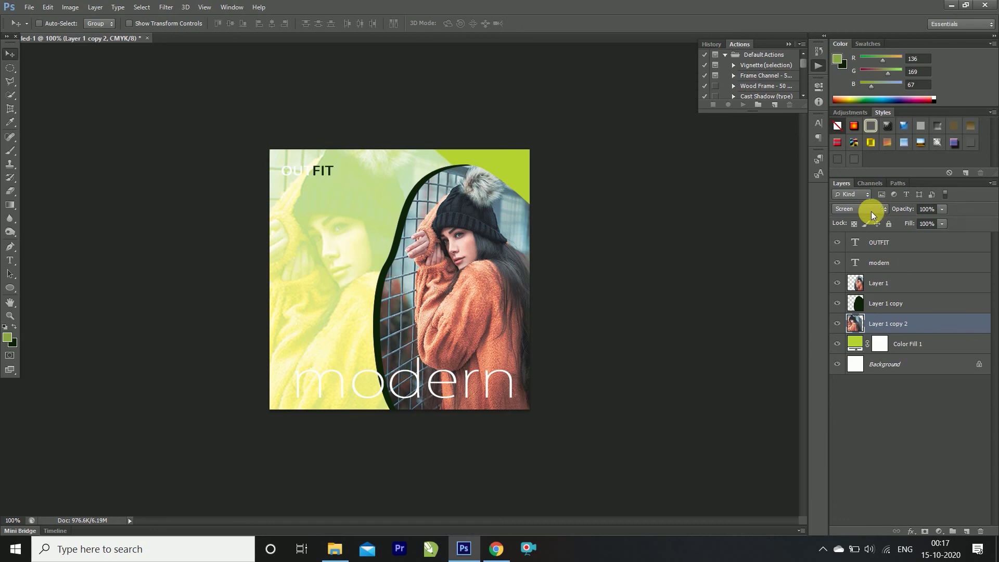
# Step: Lower the faded photo's opacity to 50% and its fill to about 79%
pyautogui.moveTo(904, 209); pyautogui.dragTo(881, 219)
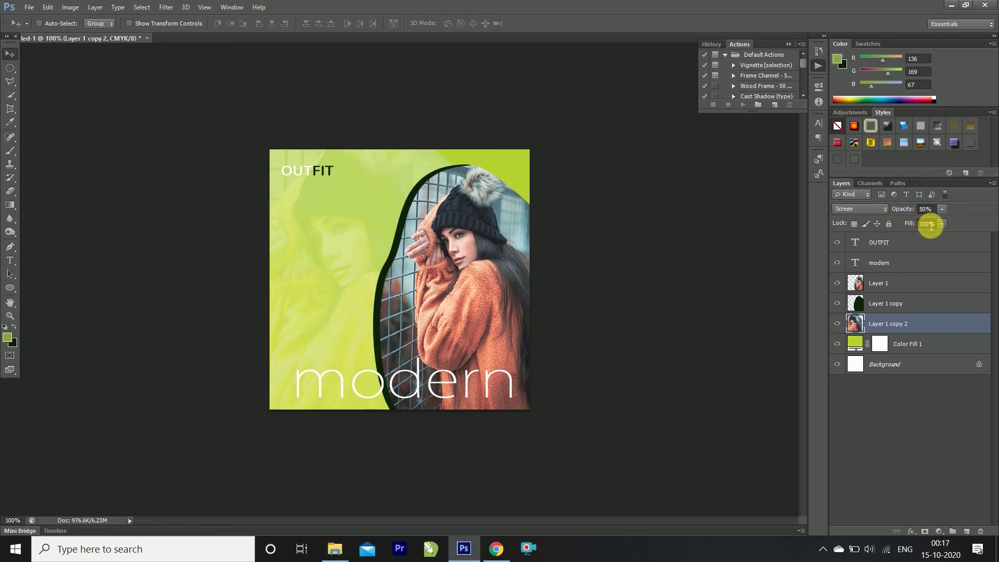
pyautogui.moveTo(910, 224); pyautogui.dragTo(905, 227)
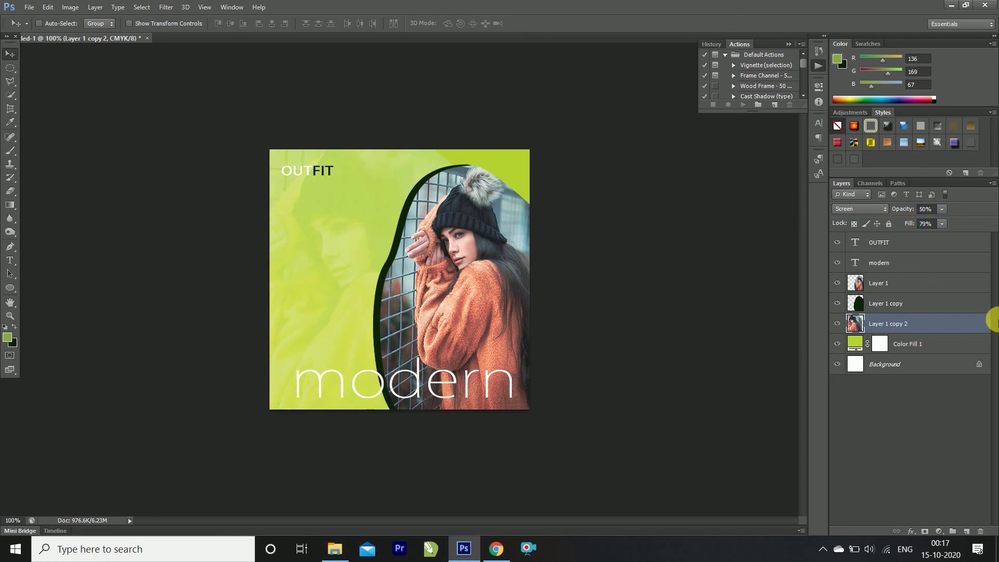
pyautogui.click(905, 308)
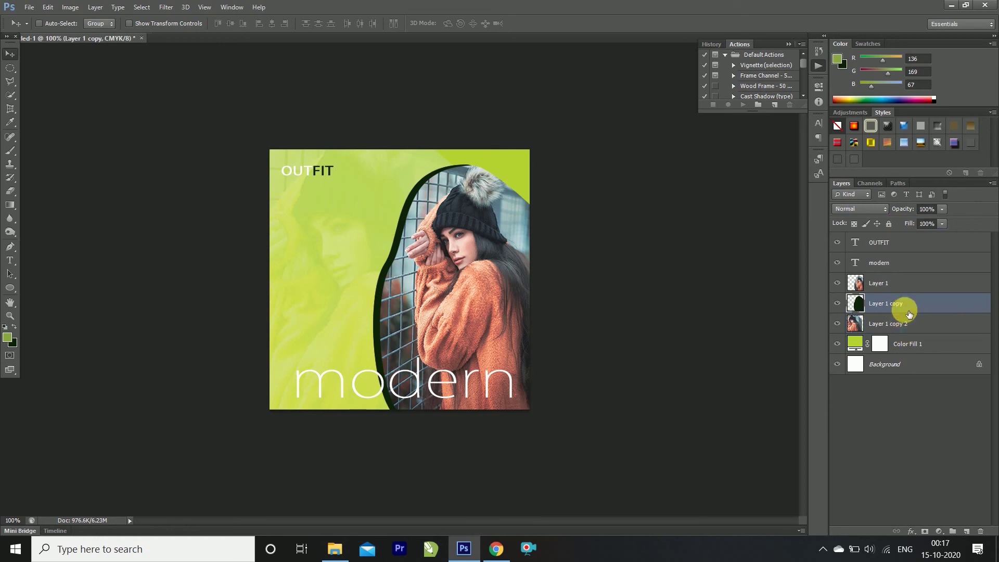
# Step: Duplicate the dark blob frame, shift the copy left, and fill its outline selection with light green
pyautogui.hotkey('ctrl', 'j')
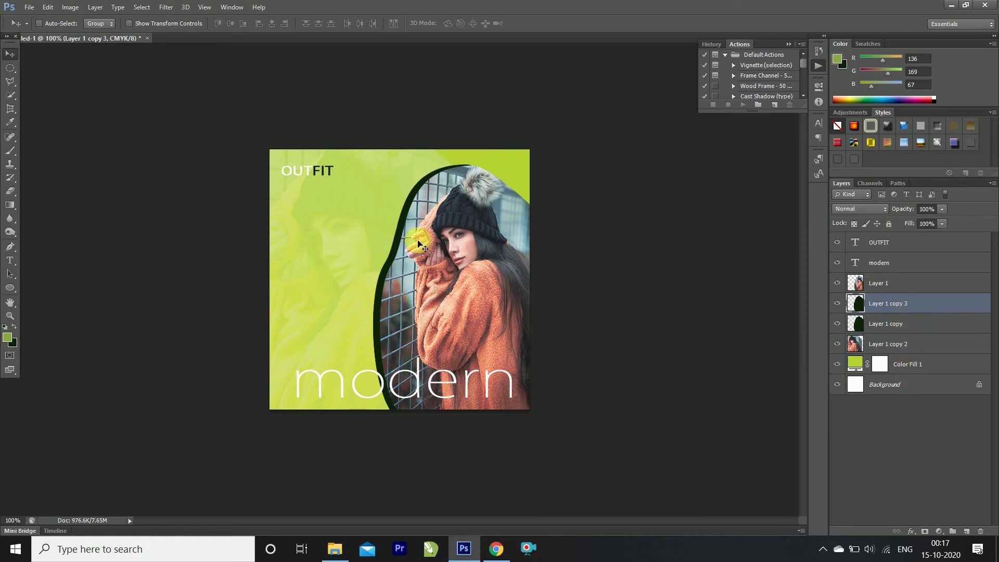
pyautogui.moveTo(383, 287)
pyautogui.mouseDown()
pyautogui.moveTo(366, 286)
pyautogui.moveTo(382, 275)
pyautogui.mouseUp()
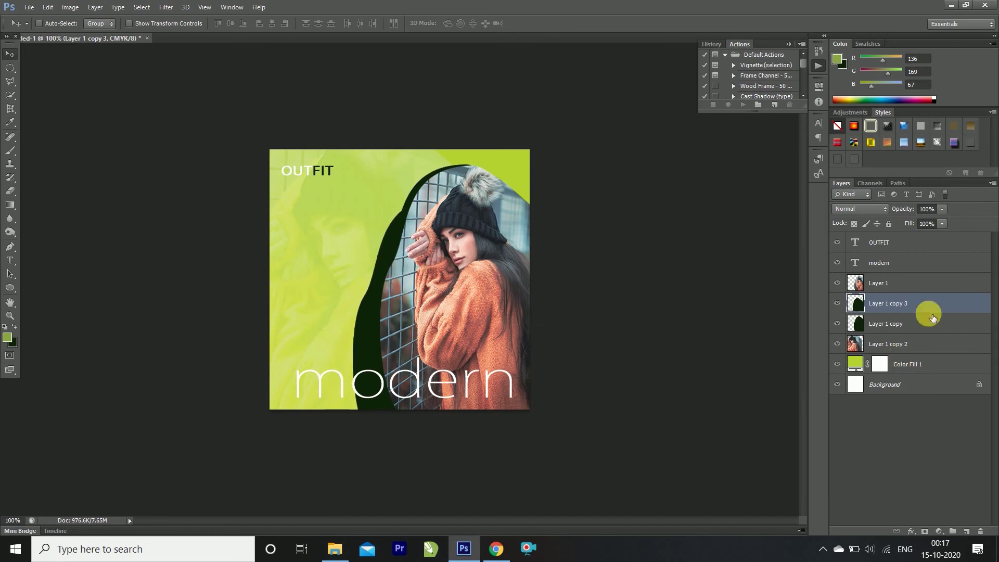
pyautogui.keyDown('ctrl'); pyautogui.click(864, 312); pyautogui.keyUp('ctrl')
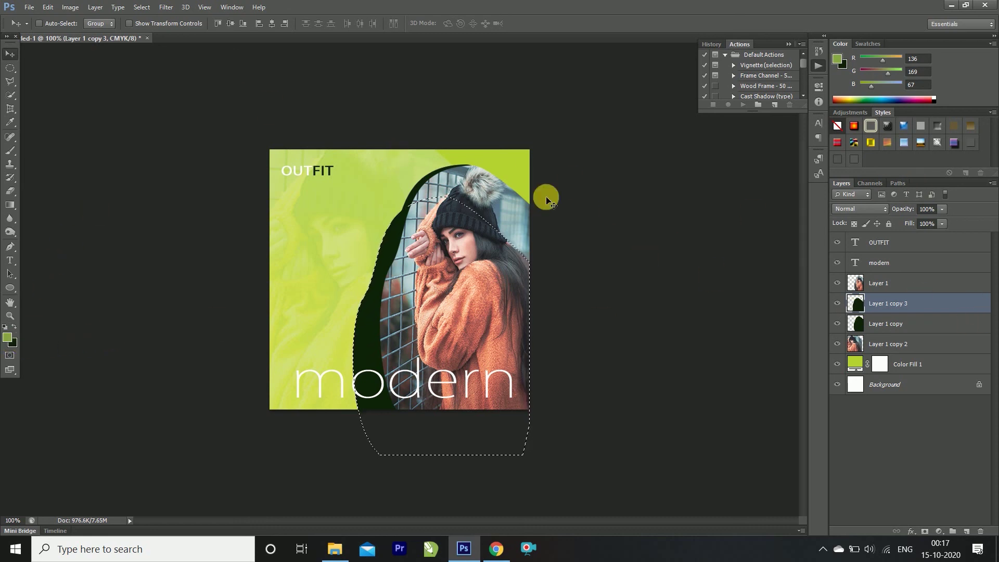
pyautogui.click(15, 327)
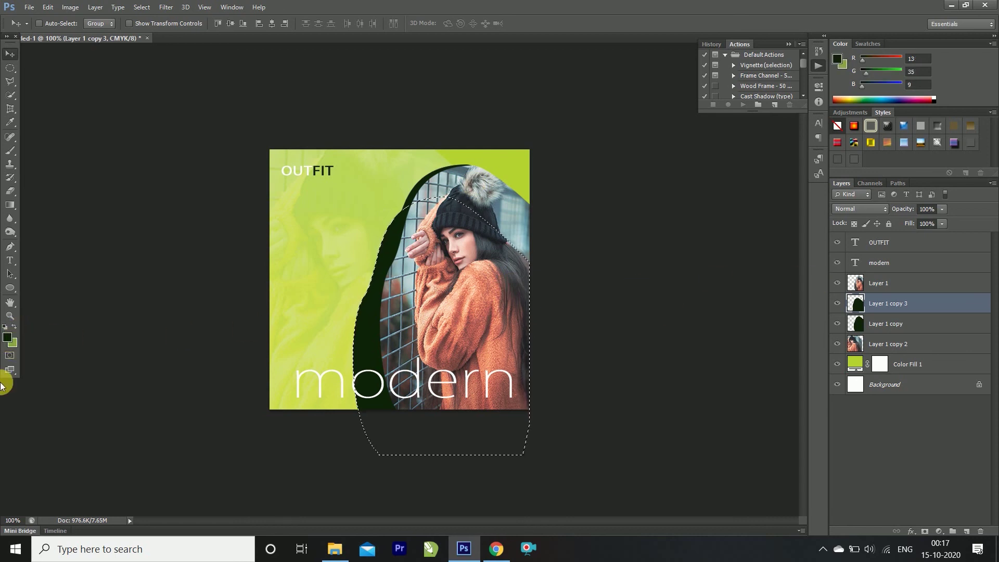
pyautogui.hotkey('ctrl', 'BackSpace')
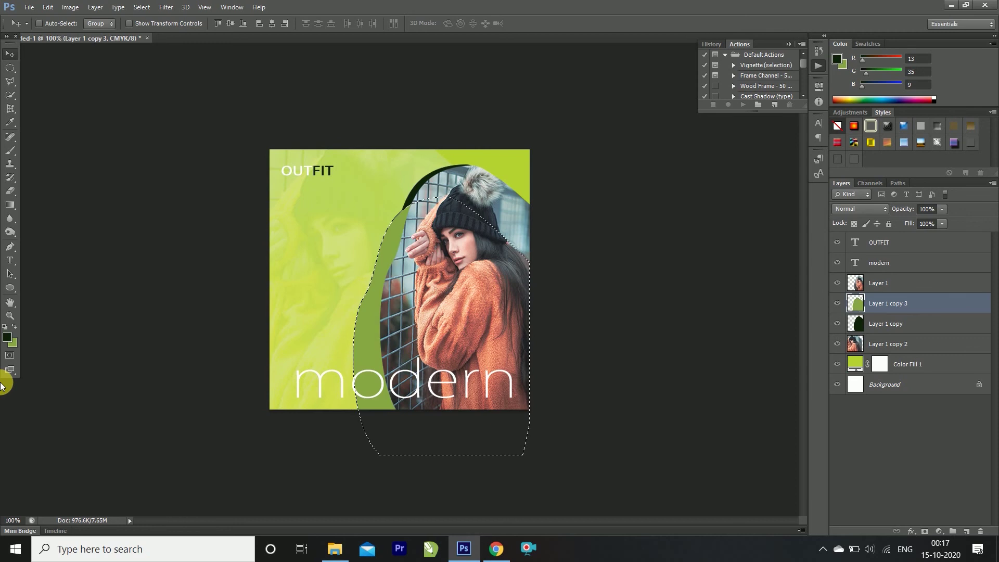
# Step: Refill the blob copy with yellow-green sampled from the poster background
pyautogui.click(11, 343)
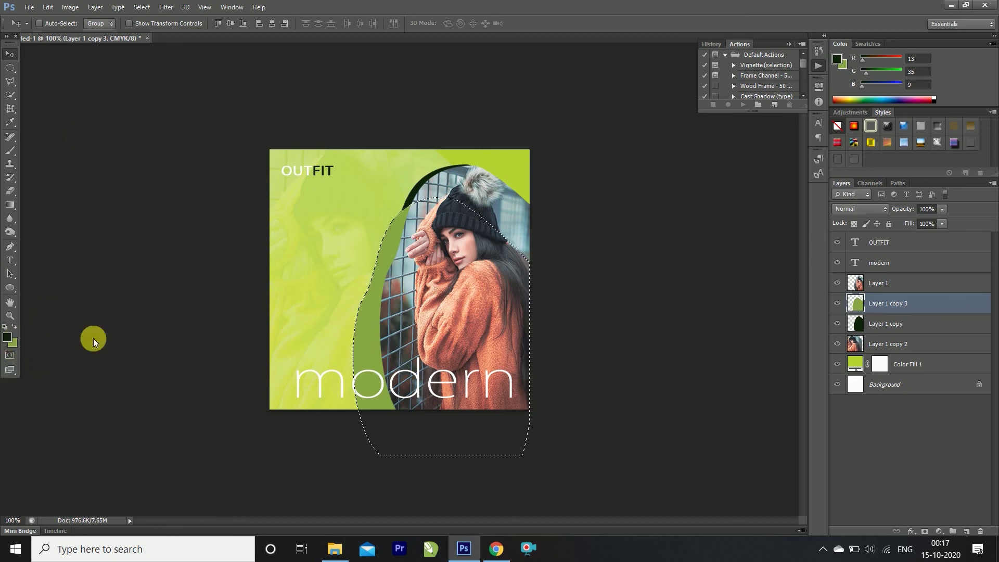
pyautogui.click(508, 158)
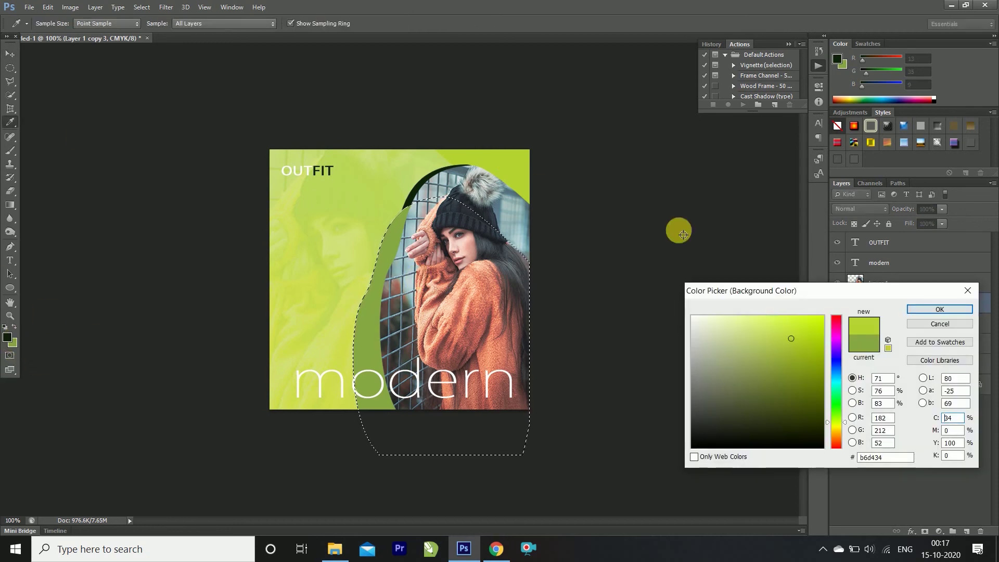
pyautogui.click(961, 309)
pyautogui.press('v')
pyautogui.hotkey('ctrl', 'BackSpace')
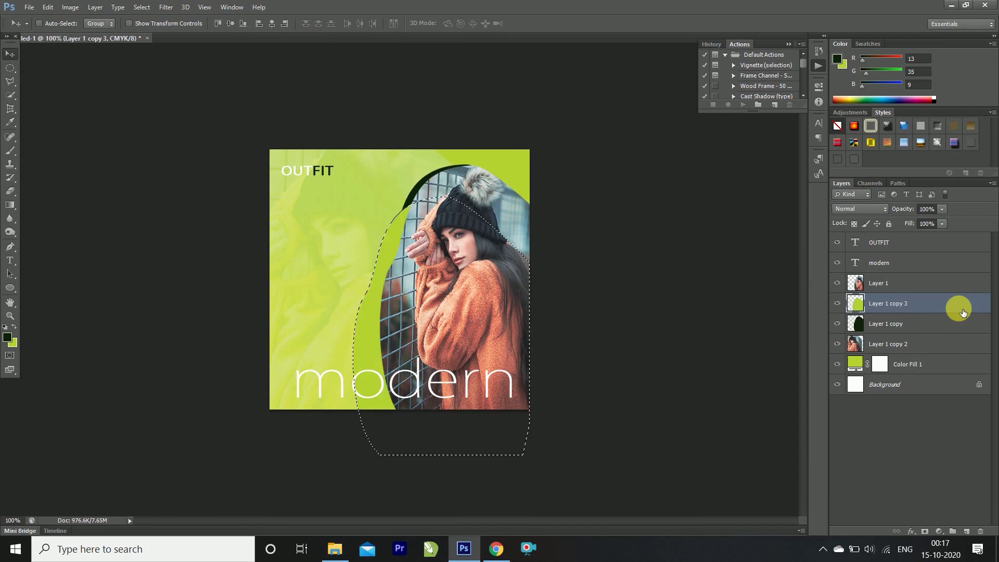
pyautogui.click(968, 307)
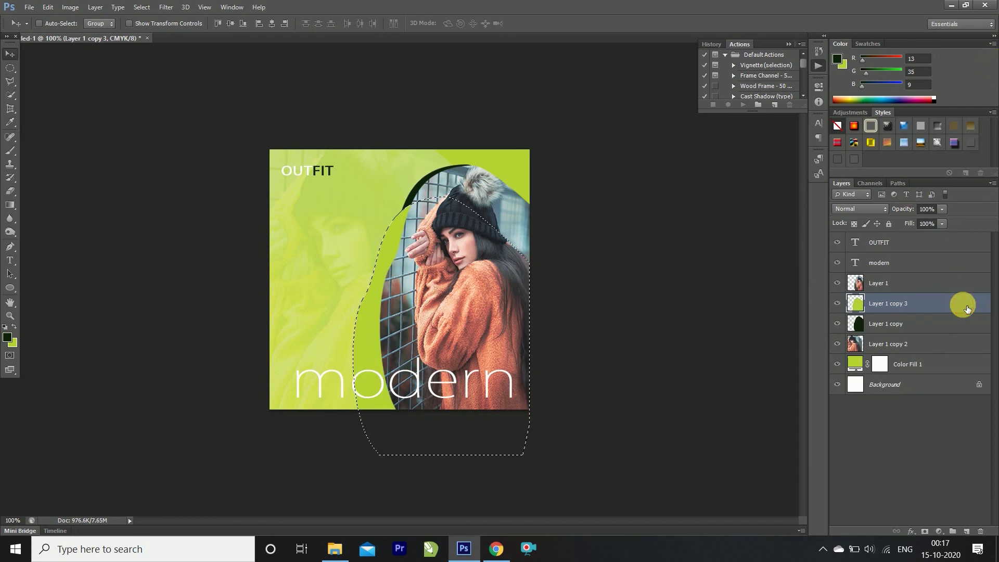
pyautogui.doubleClick(967, 307)
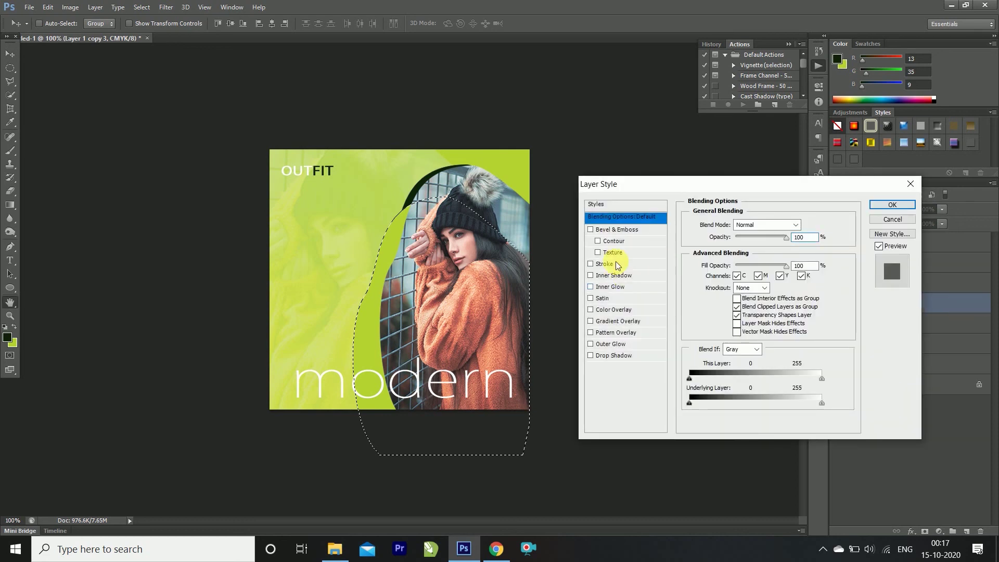
# Step: Add a thin white outside stroke to the lime blob copy and move its layer beneath the dark frame
pyautogui.click(612, 264)
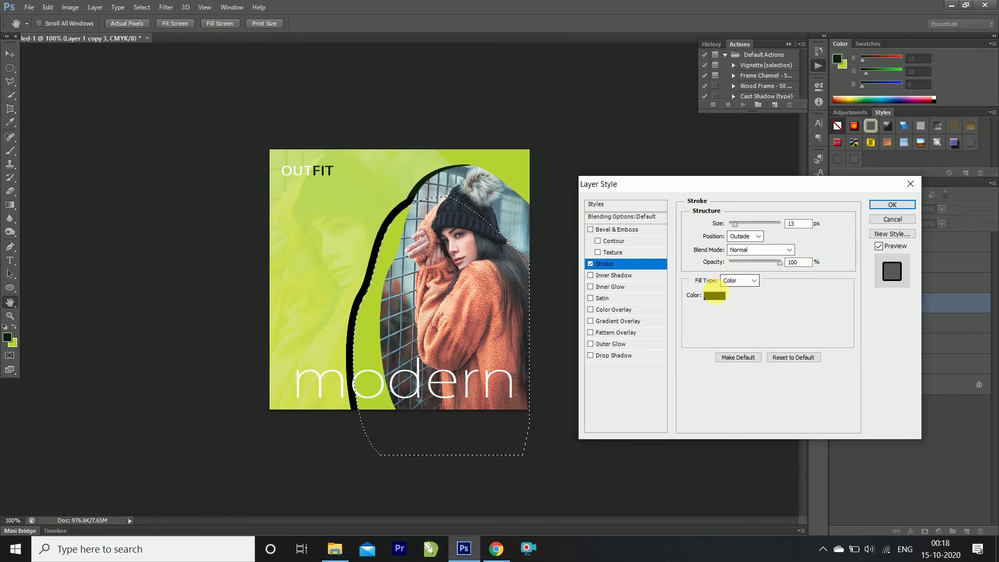
pyautogui.click(710, 300)
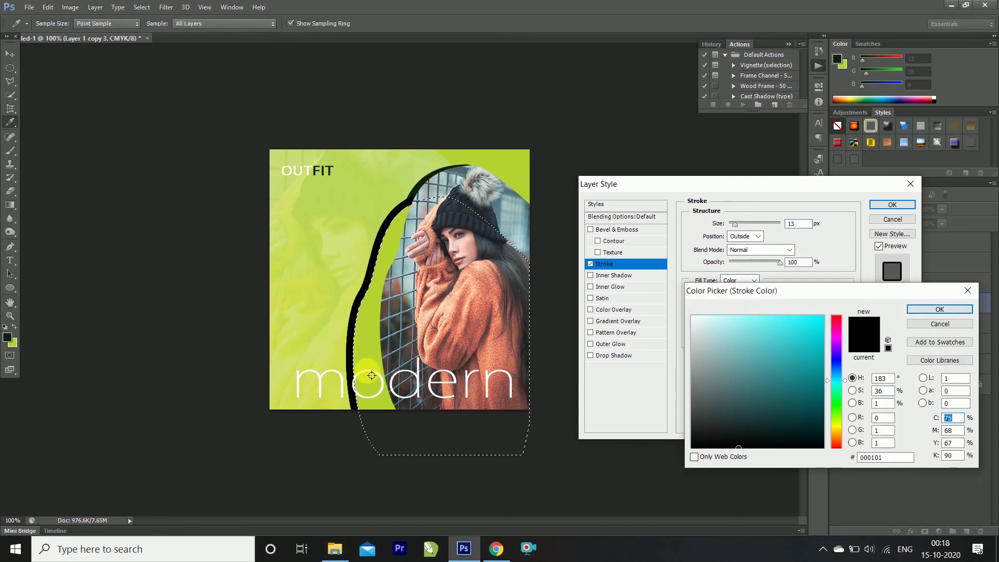
pyautogui.click(692, 316)
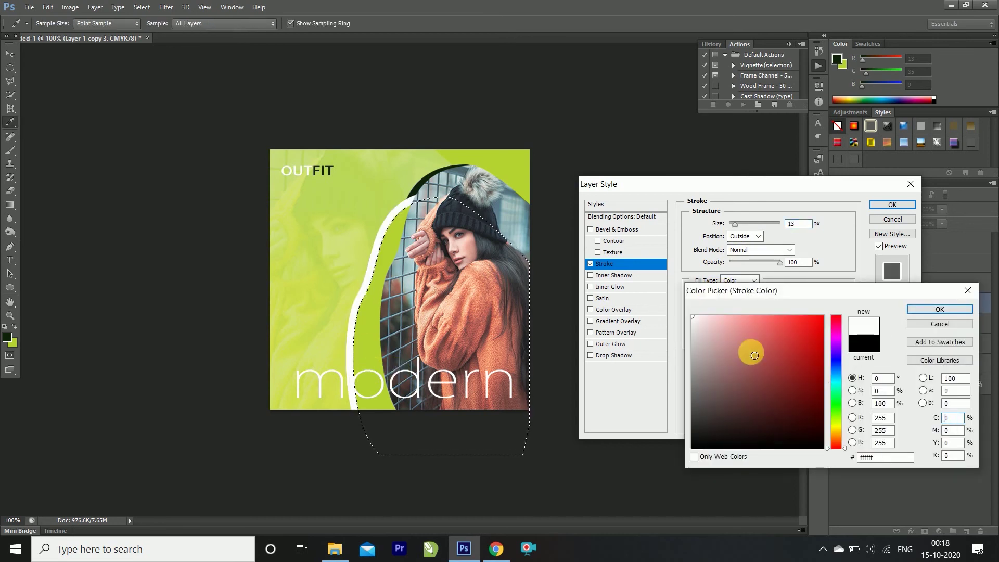
pyautogui.click(940, 309)
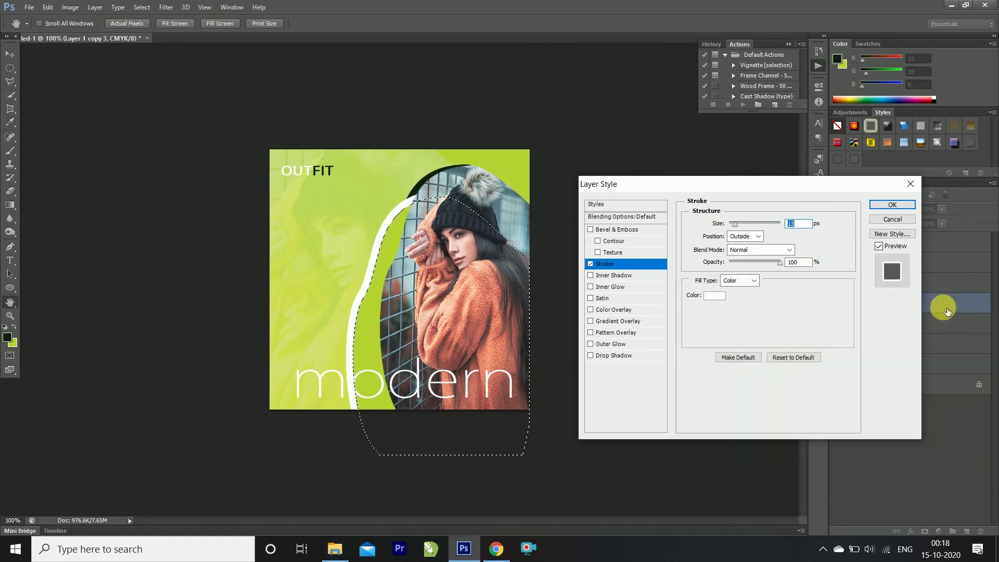
pyautogui.moveTo(740, 233)
pyautogui.mouseDown()
pyautogui.moveTo(730, 230)
pyautogui.moveTo(751, 228)
pyautogui.mouseUp()
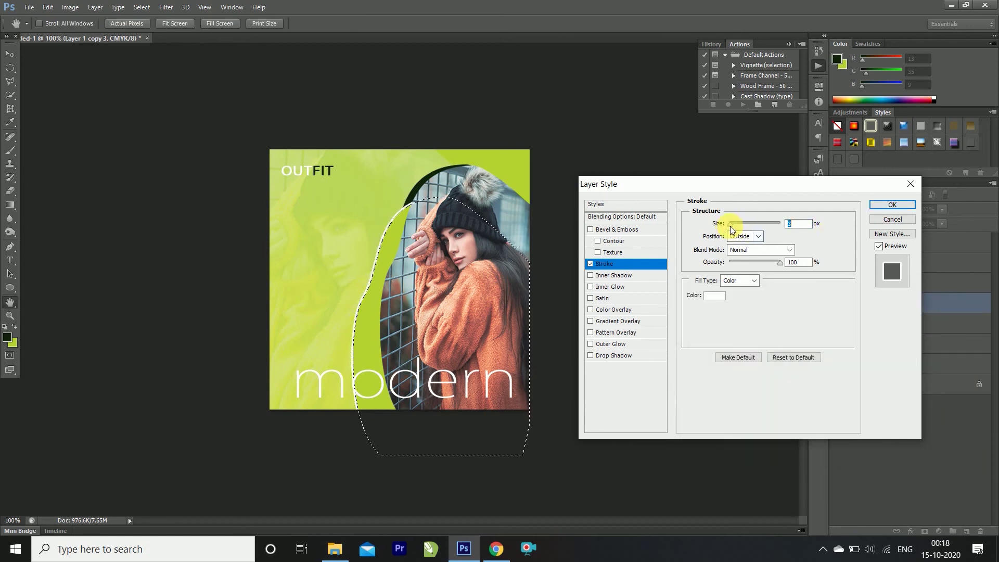
pyautogui.click(905, 208)
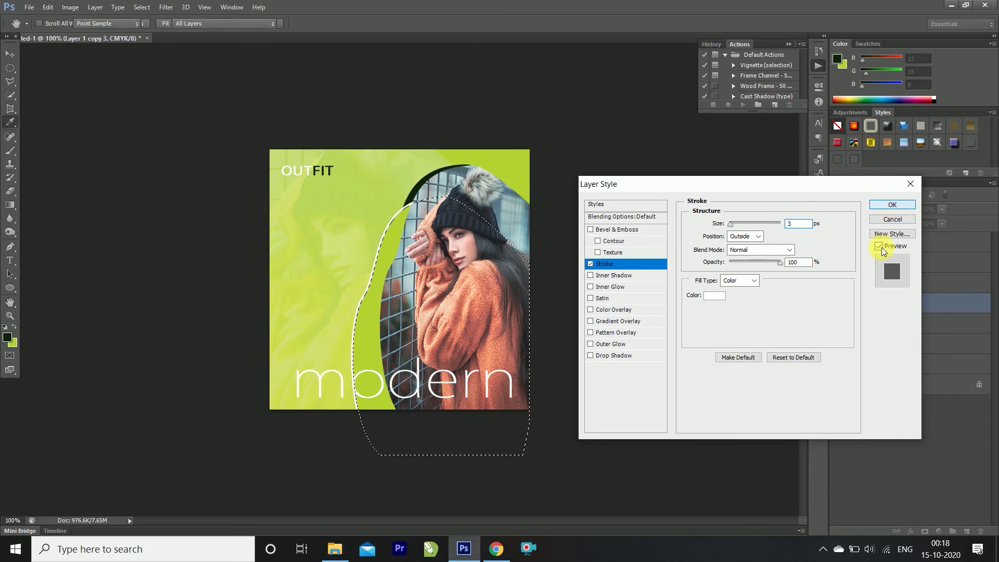
pyautogui.moveTo(964, 303); pyautogui.dragTo(944, 339)
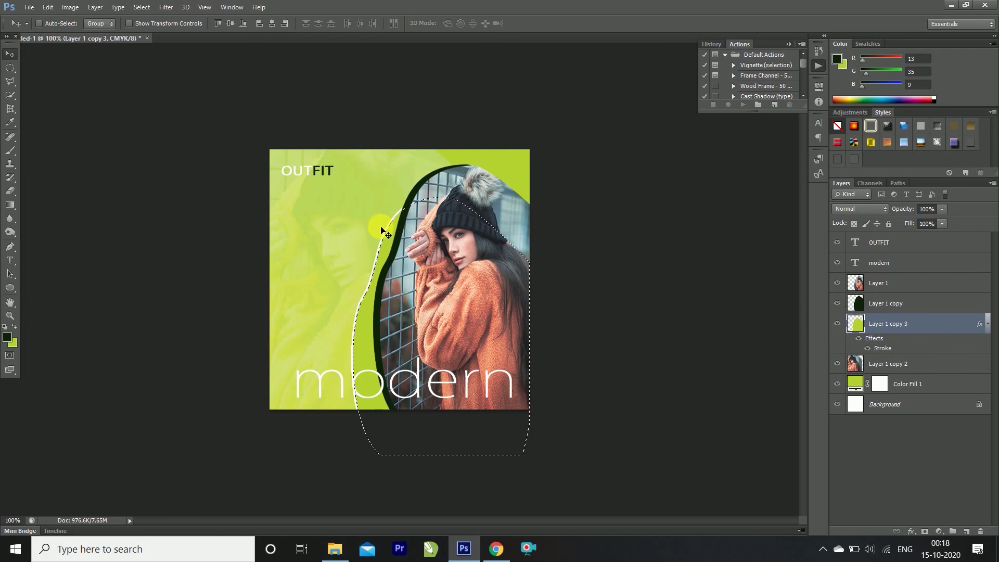
# Step: Deselect, then nudge the white-outlined lime blob up and right so its curve arcs above the portrait
pyautogui.hotkey('ctrl', 'd')
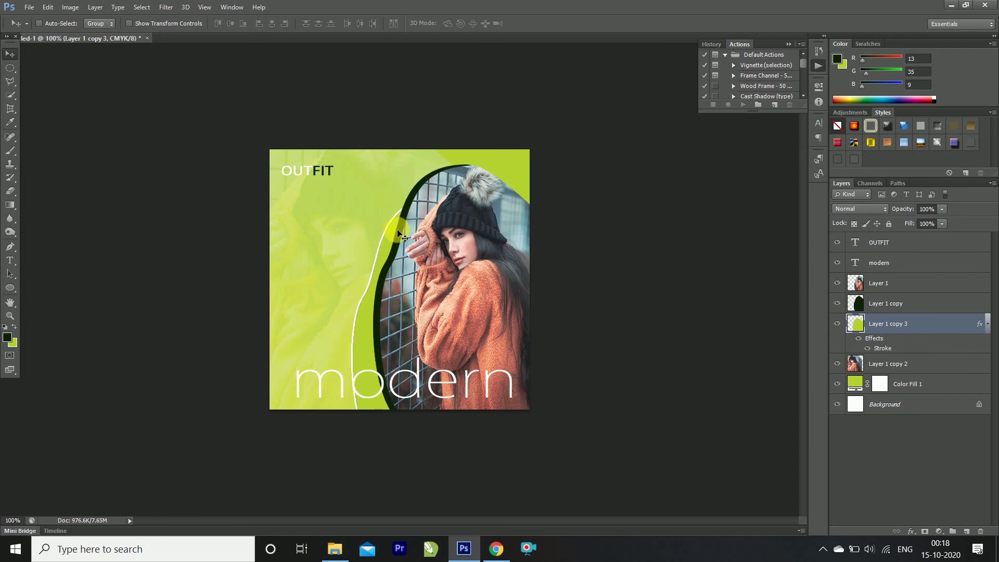
pyautogui.moveTo(398, 216); pyautogui.dragTo(414, 184)
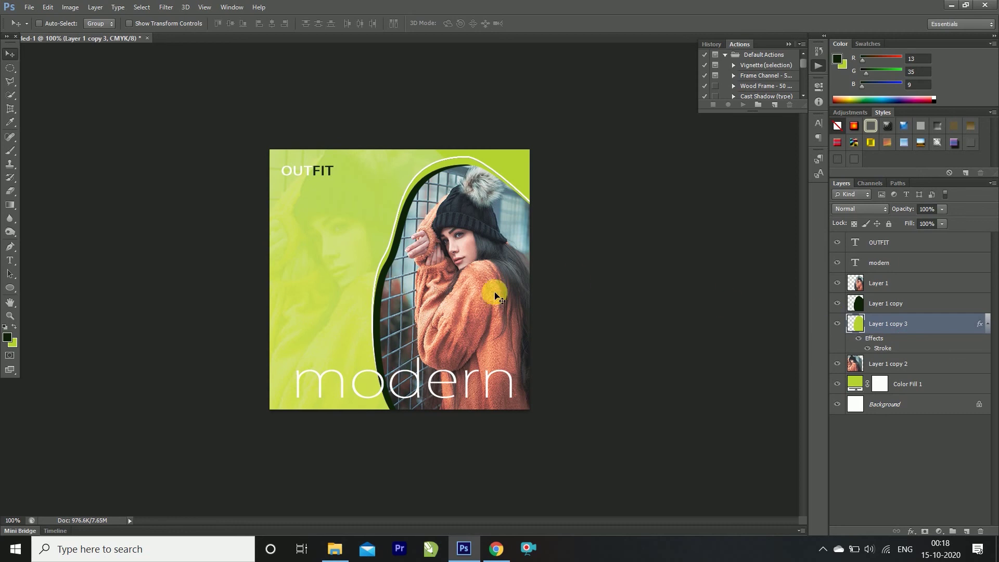
pyautogui.click(884, 247)
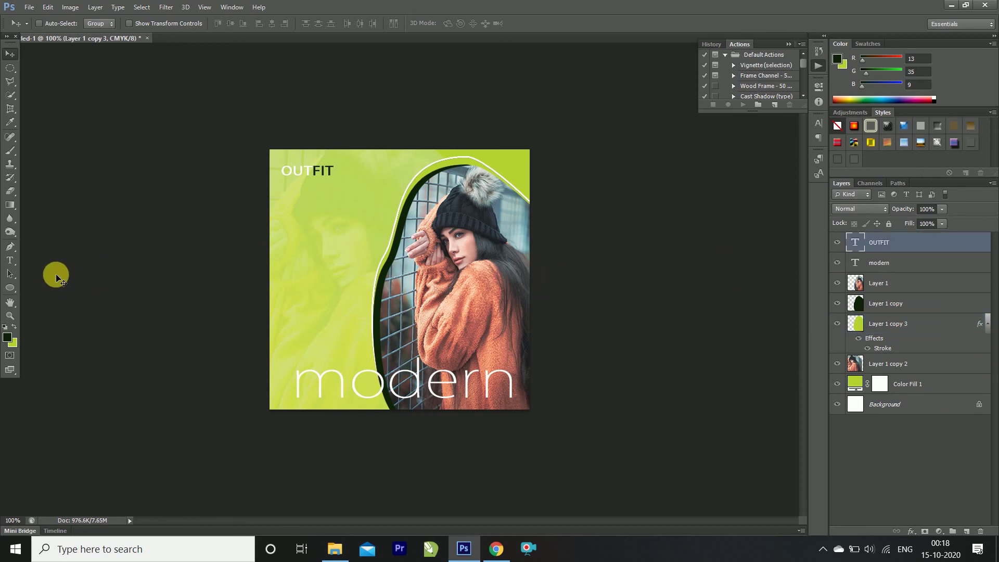
# Step: Draw a circle over the OUTFIT text and give it a red fill
pyautogui.click(13, 291)
pyautogui.moveTo(262, 136)
pyautogui.mouseDown()
pyautogui.moveTo(358, 224)
pyautogui.moveTo(350, 212)
pyautogui.mouseUp()
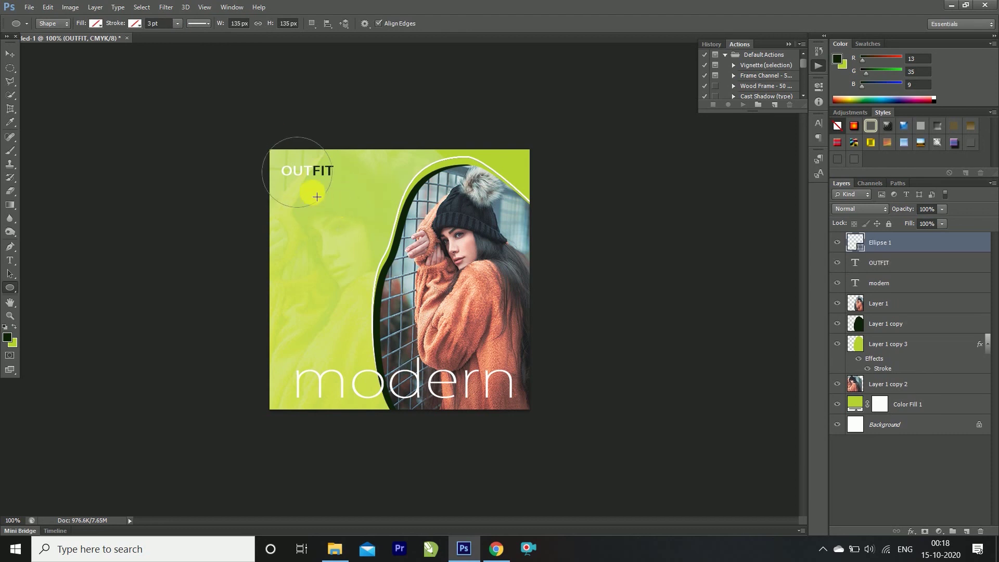
pyautogui.press('v')
pyautogui.moveTo(348, 192); pyautogui.dragTo(347, 178)
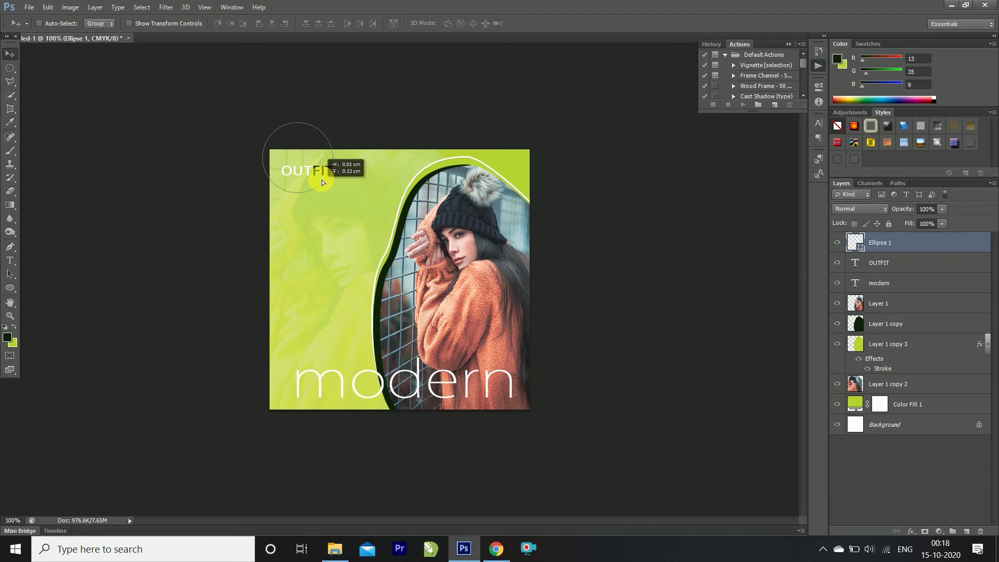
pyautogui.click(9, 287)
pyautogui.click(95, 24)
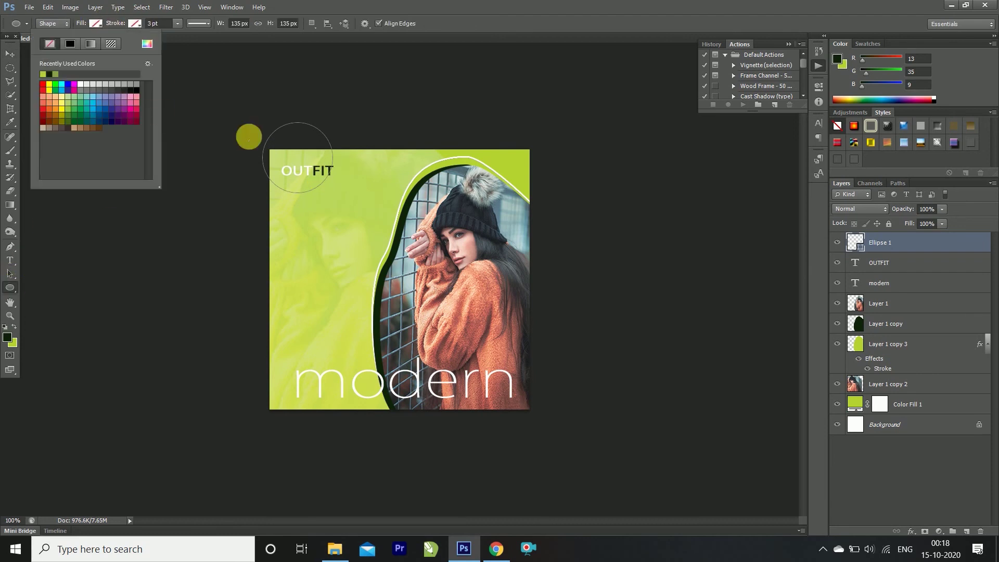
pyautogui.click(50, 91)
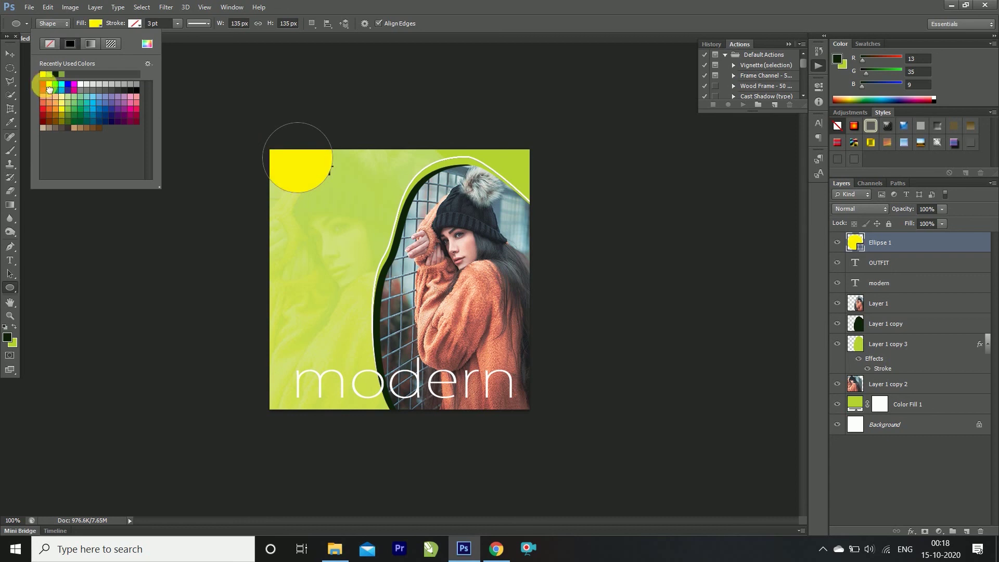
pyautogui.click(46, 88)
# Step: Put the red circle beneath OUTFIT in the top-left corner and scale both down slightly
pyautogui.click(10, 54)
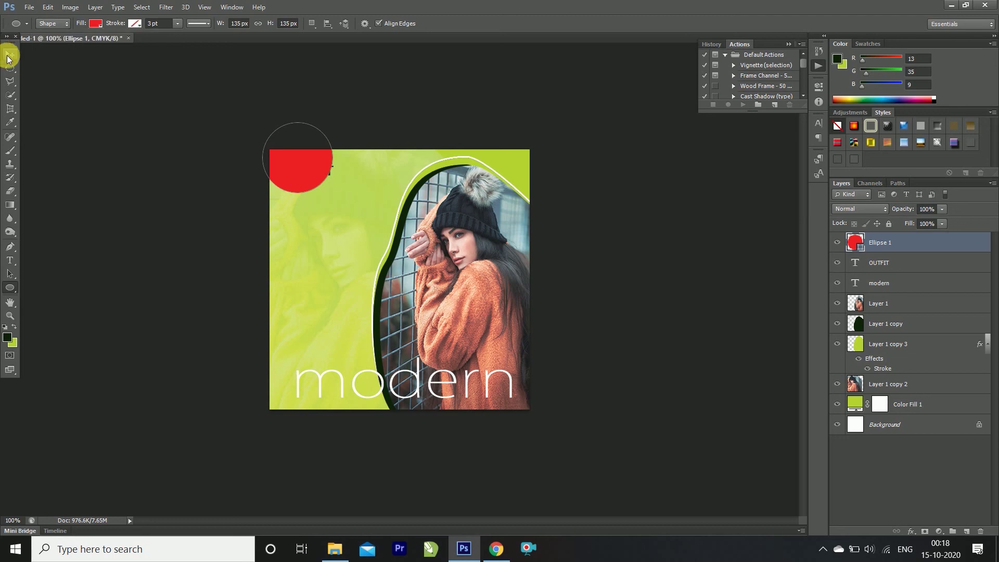
pyautogui.moveTo(852, 240); pyautogui.dragTo(861, 276)
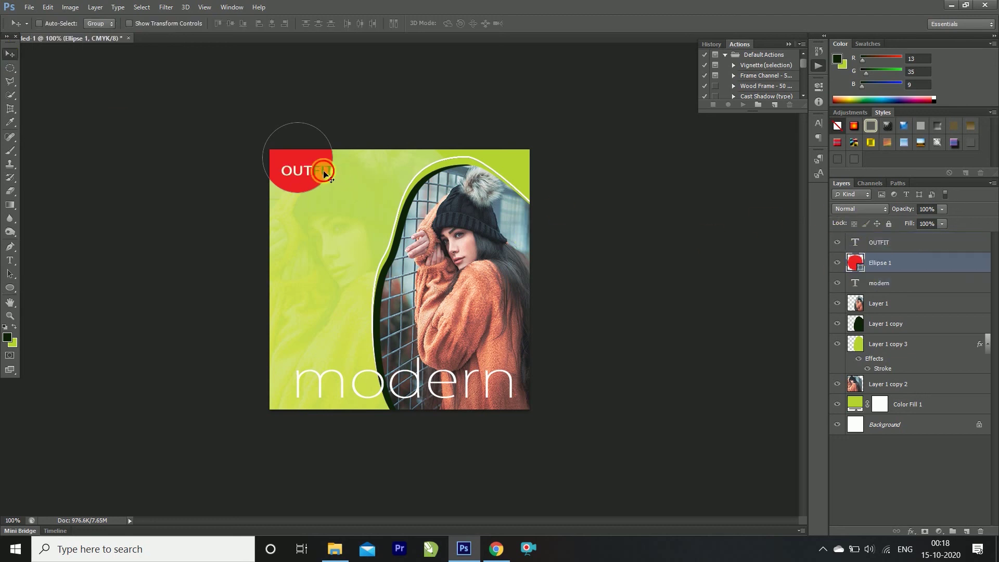
pyautogui.moveTo(317, 166); pyautogui.dragTo(330, 164)
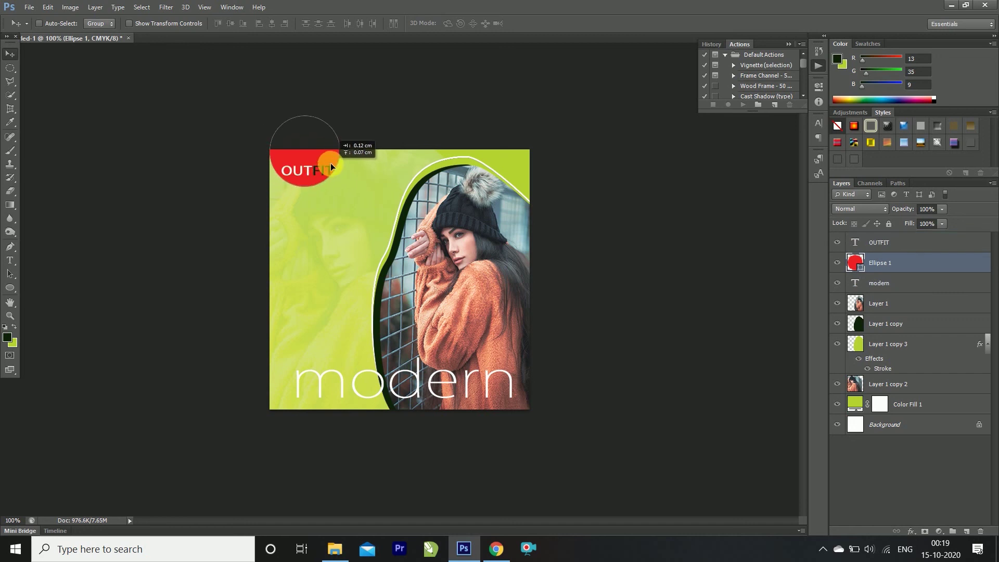
pyautogui.moveTo(330, 163); pyautogui.dragTo(333, 165)
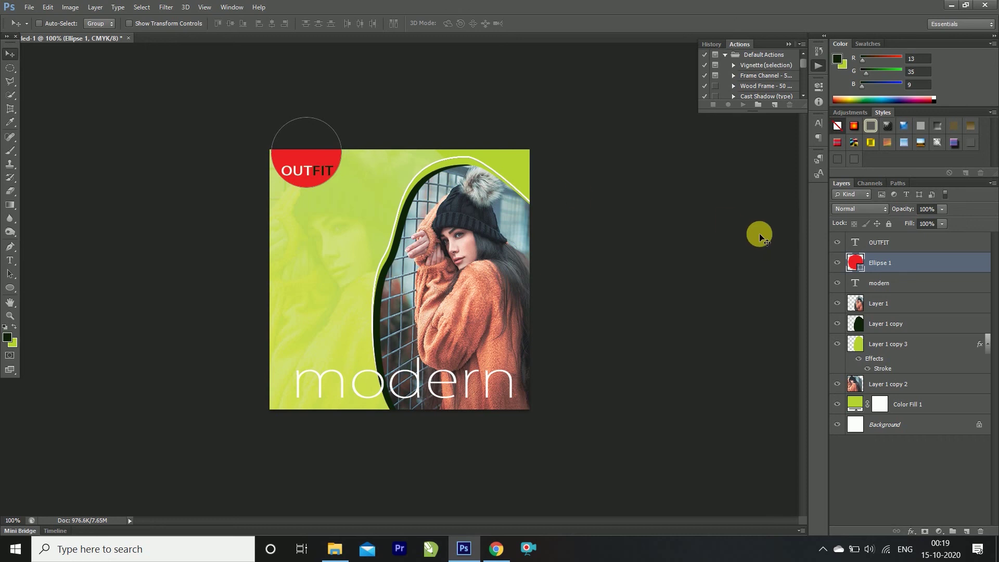
pyautogui.keyDown('ctrl'); pyautogui.click(915, 245); pyautogui.keyUp('ctrl')
pyautogui.hotkey('ctrl', 't')
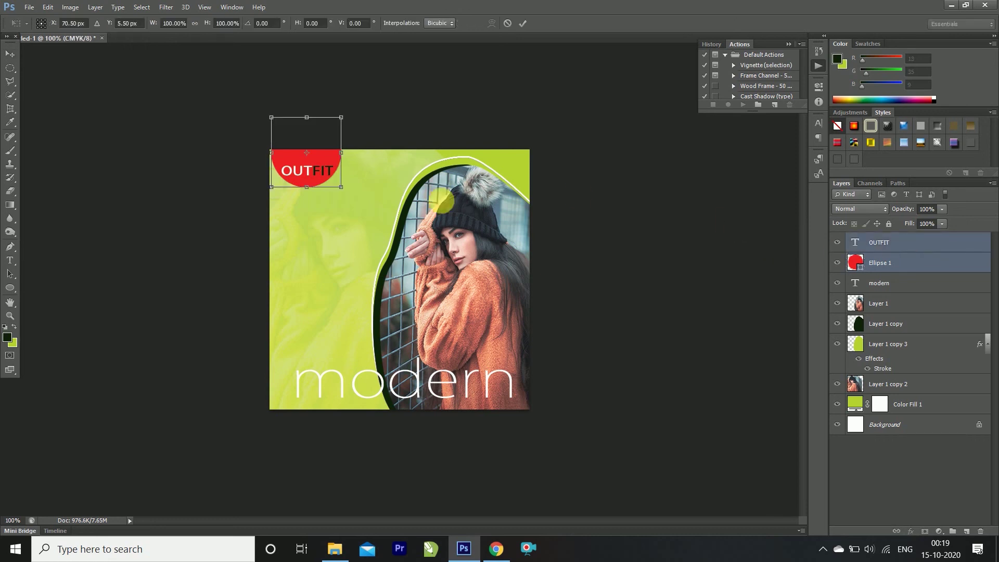
pyautogui.moveTo(350, 192); pyautogui.dragTo(346, 171)
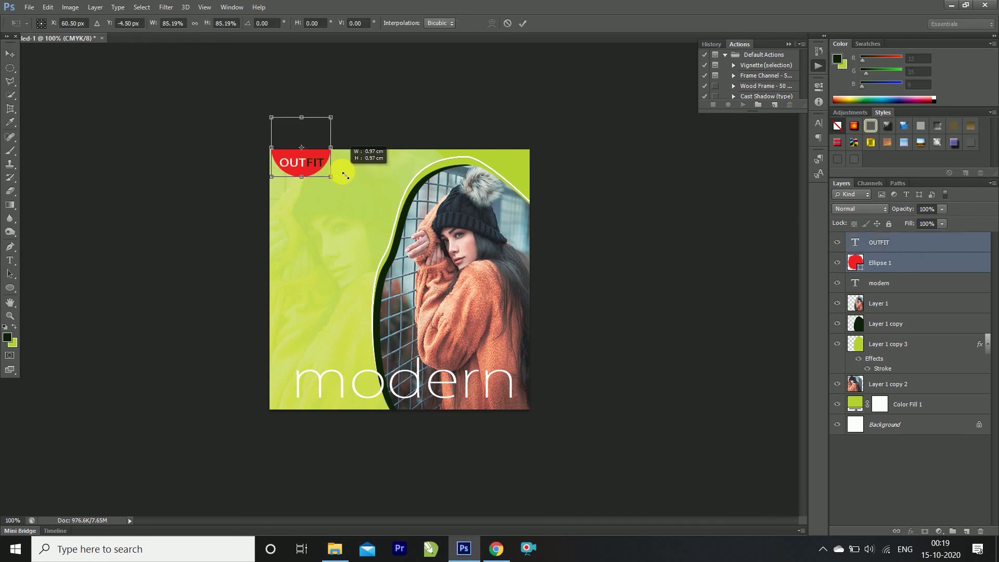
pyautogui.press('Return')
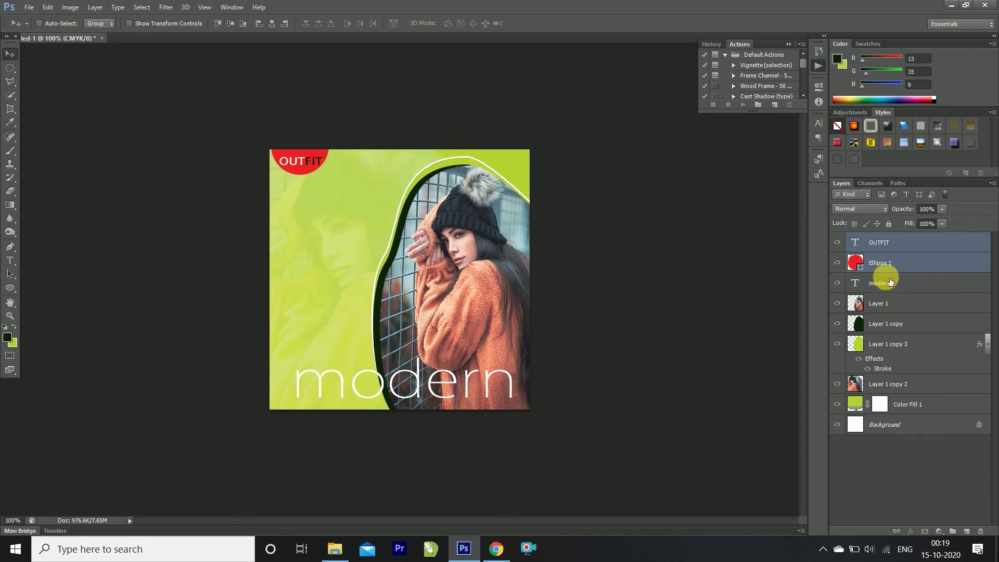
# Step: Group OUTFIT with its red circle, then move a copy of the OUTFIT text out of the group, lower on the left
pyautogui.hotkey('ctrl', 'g')
pyautogui.click(903, 255)
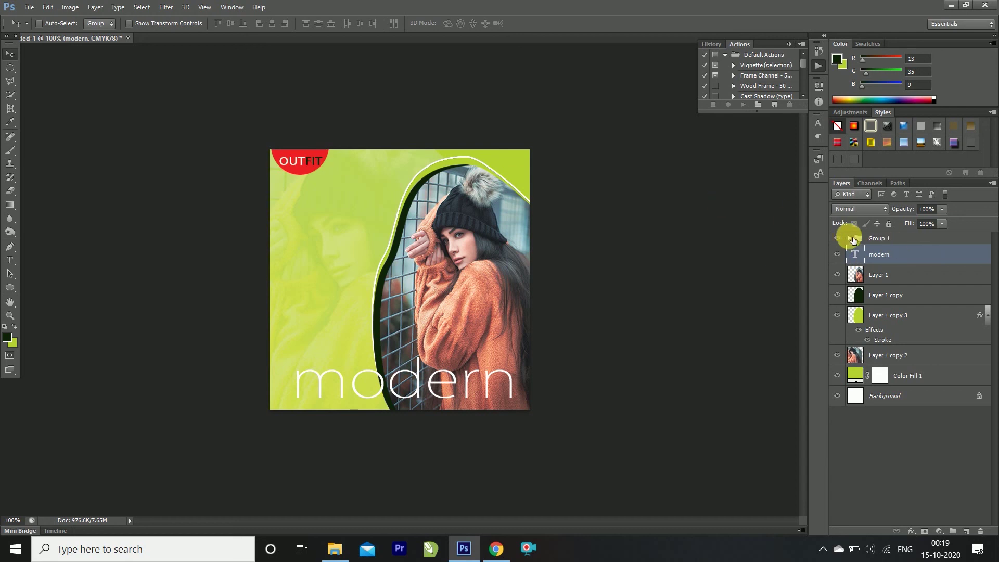
pyautogui.click(851, 238)
pyautogui.click(903, 255)
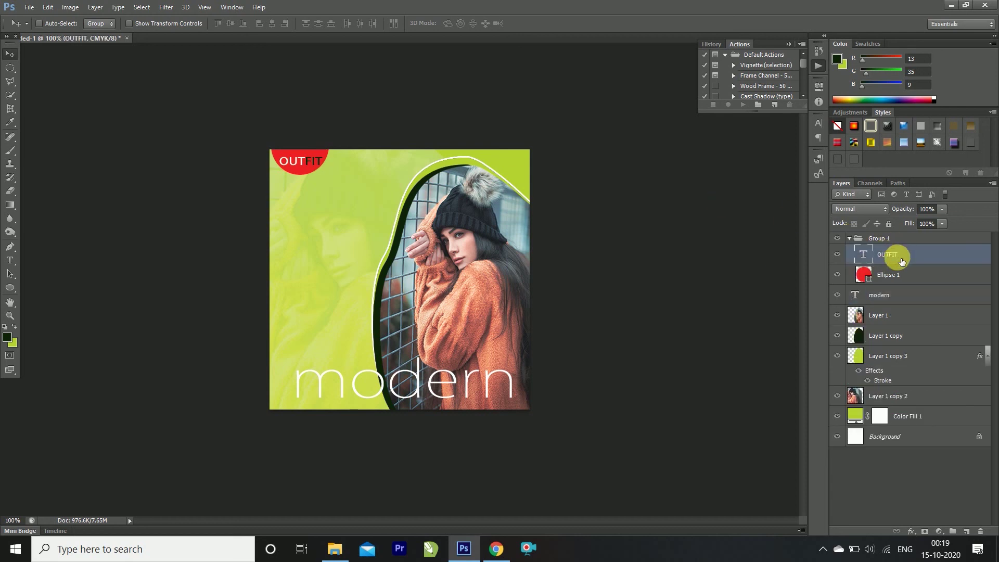
pyautogui.hotkey('ctrl', 'j')
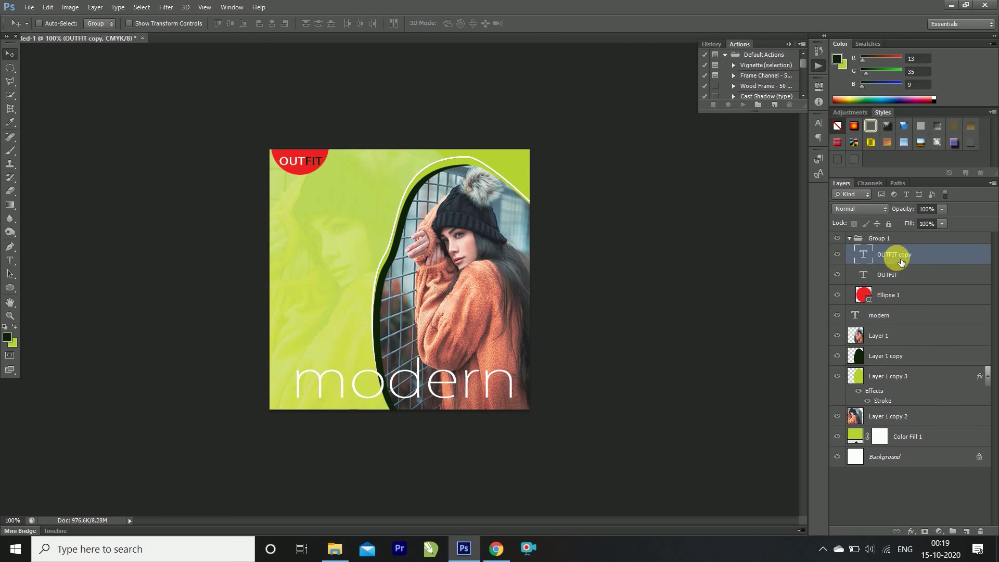
pyautogui.moveTo(902, 262); pyautogui.dragTo(879, 323)
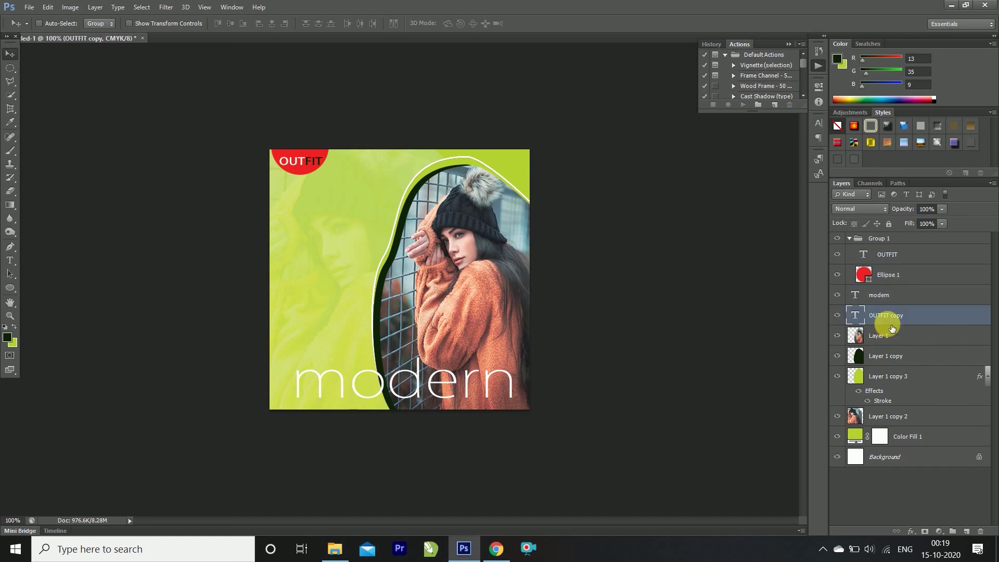
pyautogui.moveTo(310, 167); pyautogui.dragTo(308, 215)
# Step: Retype the copied text as 'THIS SEASION' and enlarge it by about half
pyautogui.doubleClick(856, 318)
pyautogui.press('BackSpace')
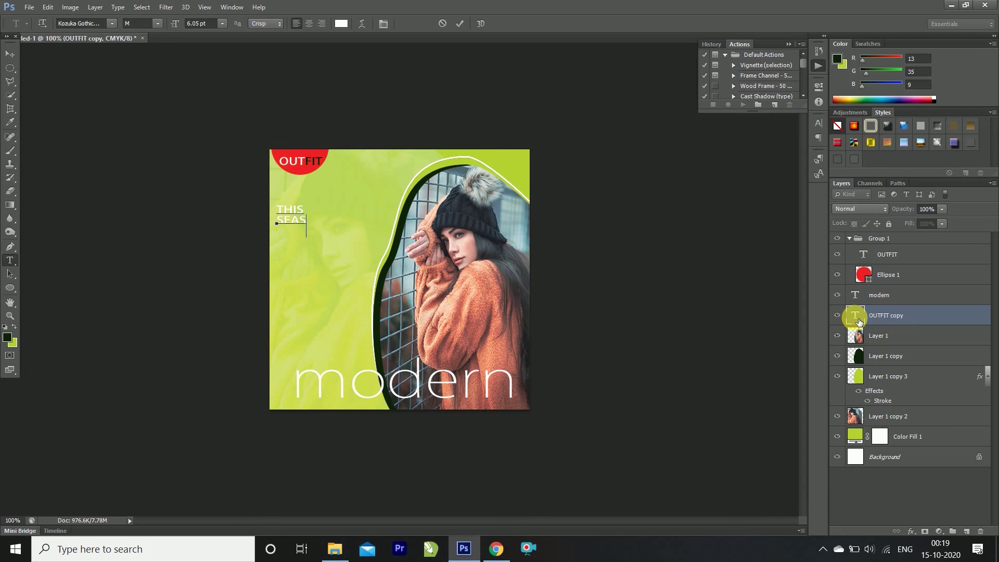
pyautogui.write('ION')
pyautogui.click(11, 53)
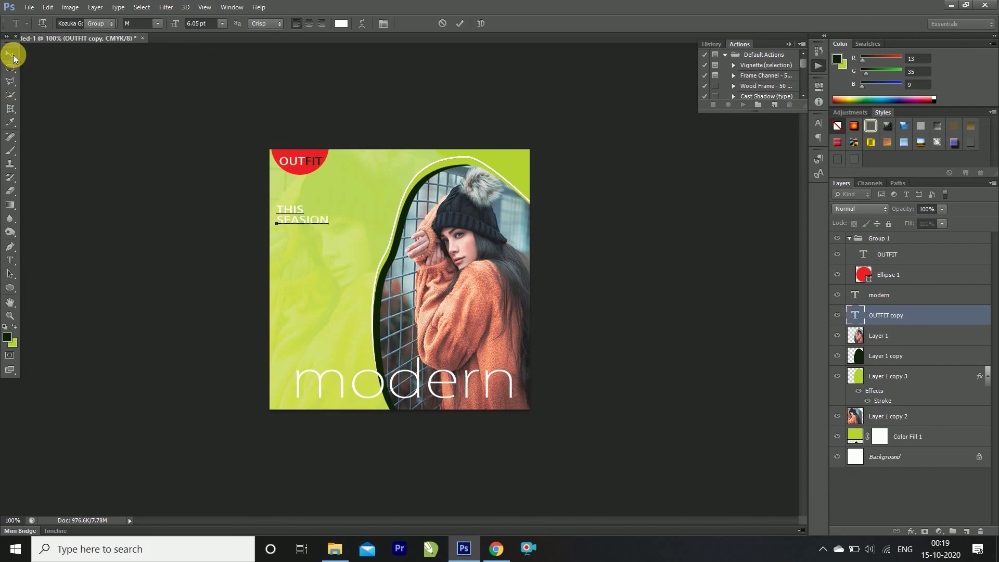
pyautogui.hotkey('ctrl', 't')
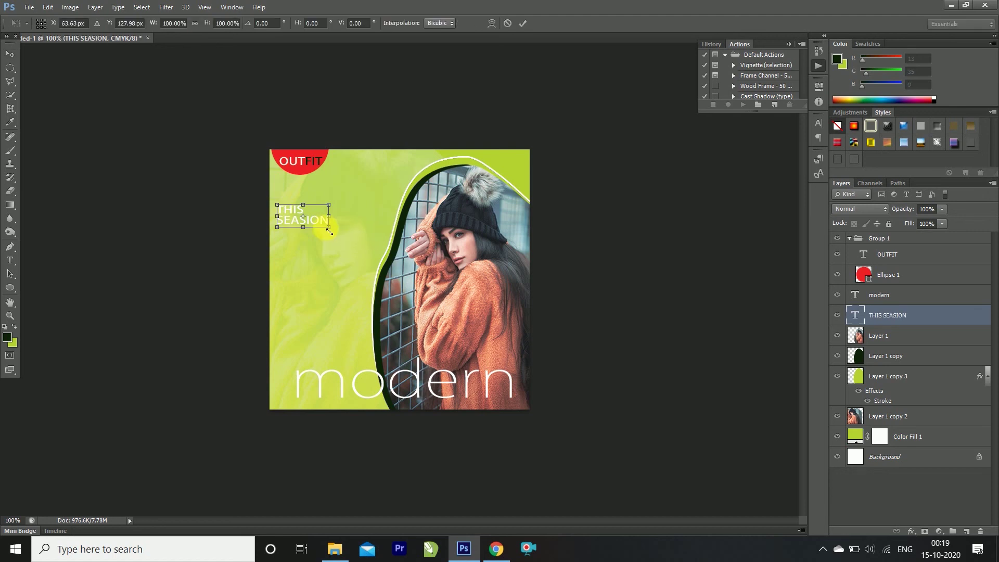
pyautogui.moveTo(329, 227); pyautogui.dragTo(356, 240)
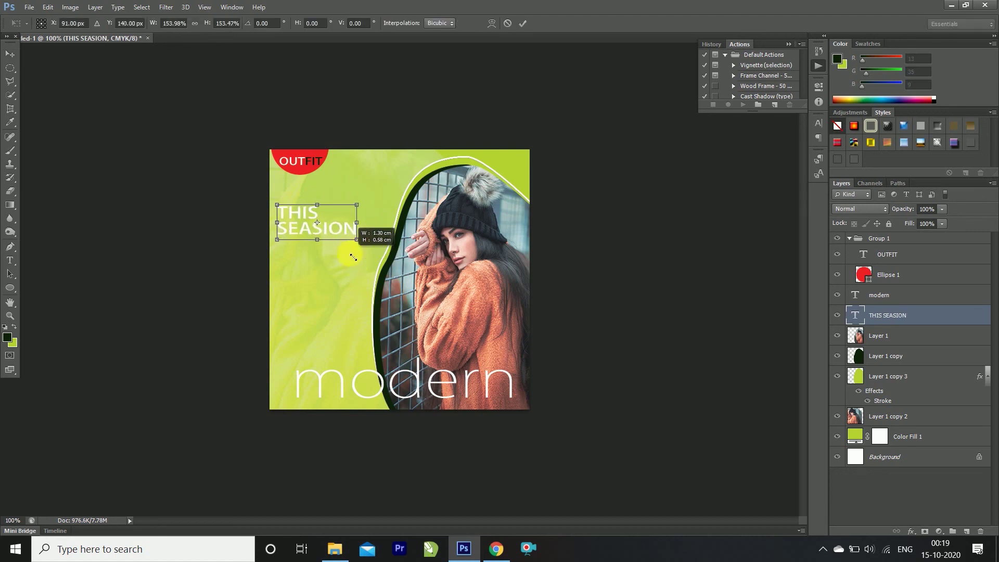
pyautogui.press('Return')
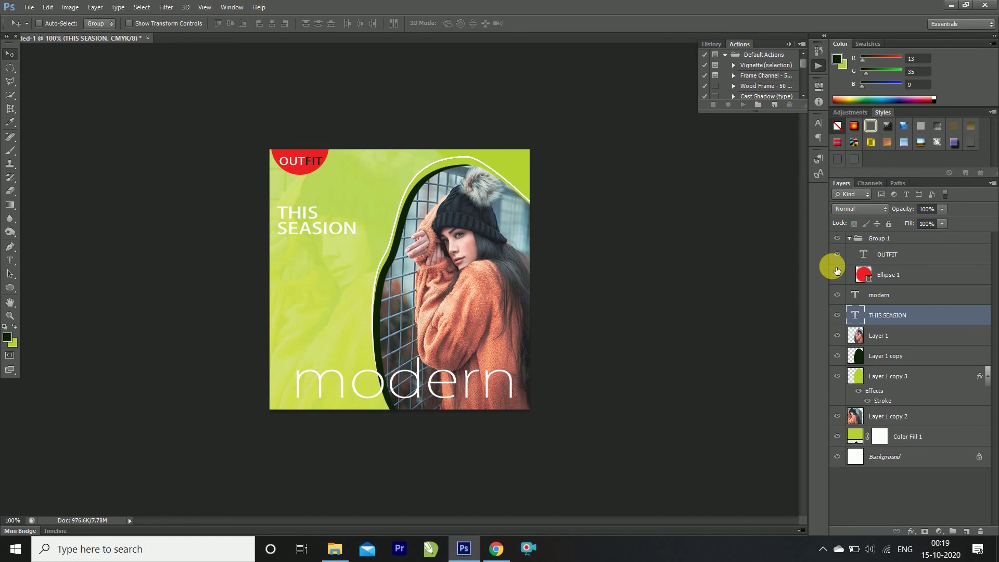
pyautogui.click(819, 123)
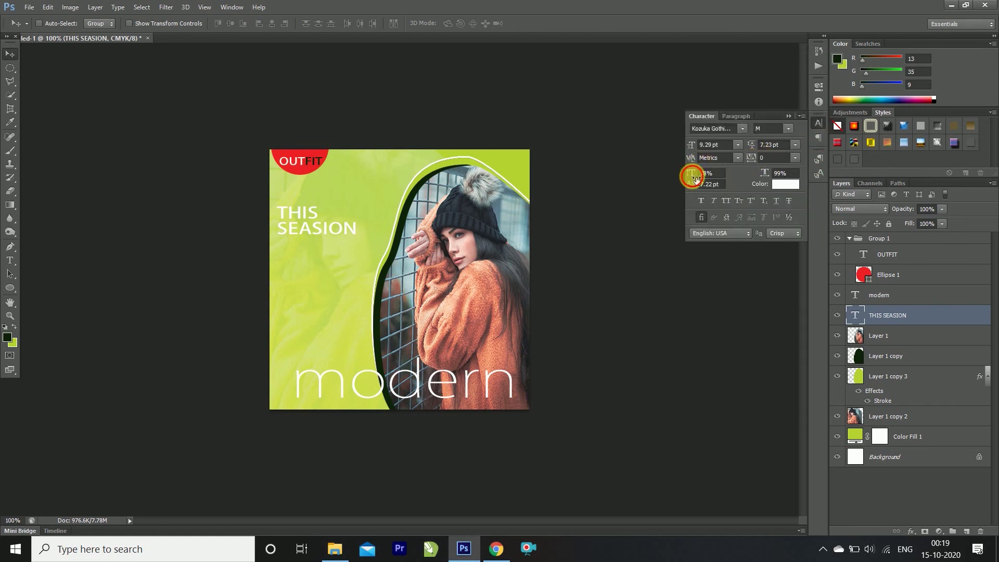
# Step: Set the heading's vertical scale to about 79% and tighten the leading between its two lines
pyautogui.moveTo(696, 178); pyautogui.dragTo(696, 166)
pyautogui.click(696, 173)
pyautogui.click(704, 186)
pyautogui.moveTo(697, 176); pyautogui.dragTo(693, 235)
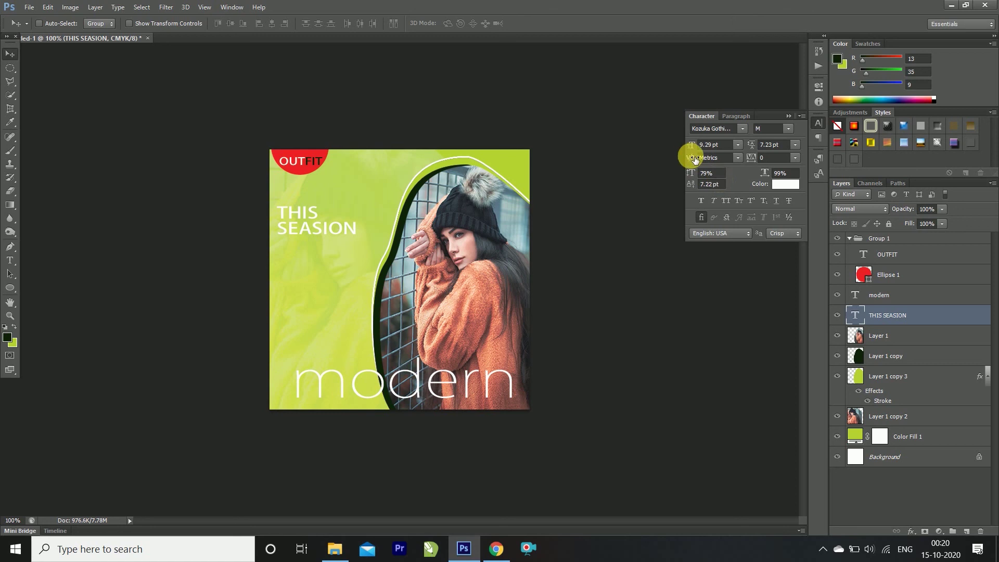
pyautogui.click(757, 143)
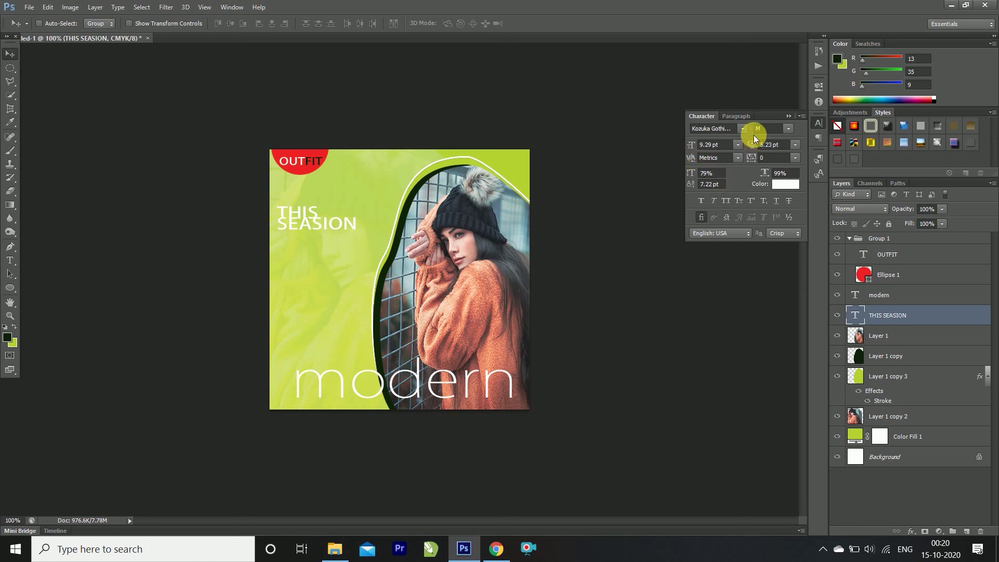
pyautogui.click(755, 150)
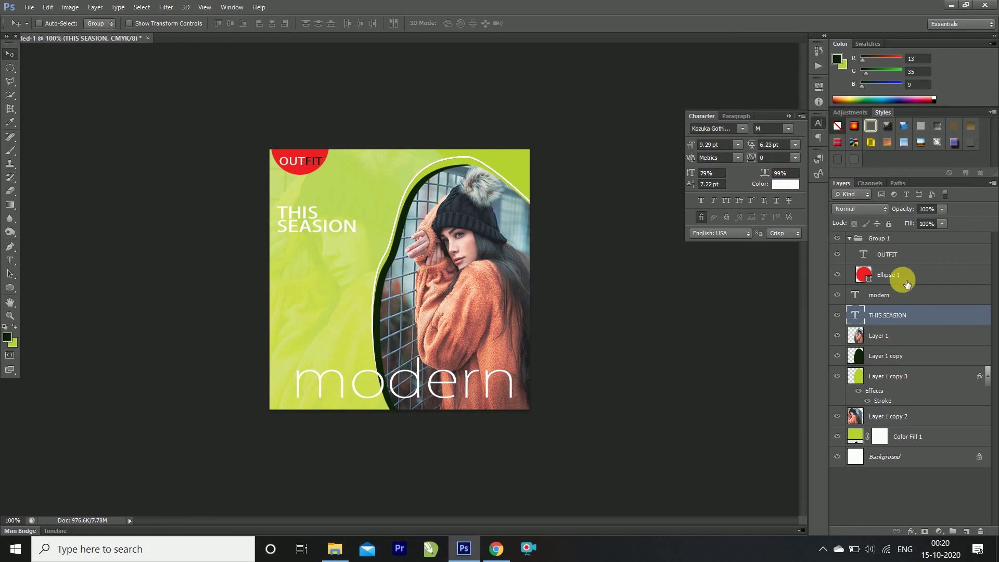
pyautogui.click(907, 489)
pyautogui.click(339, 230)
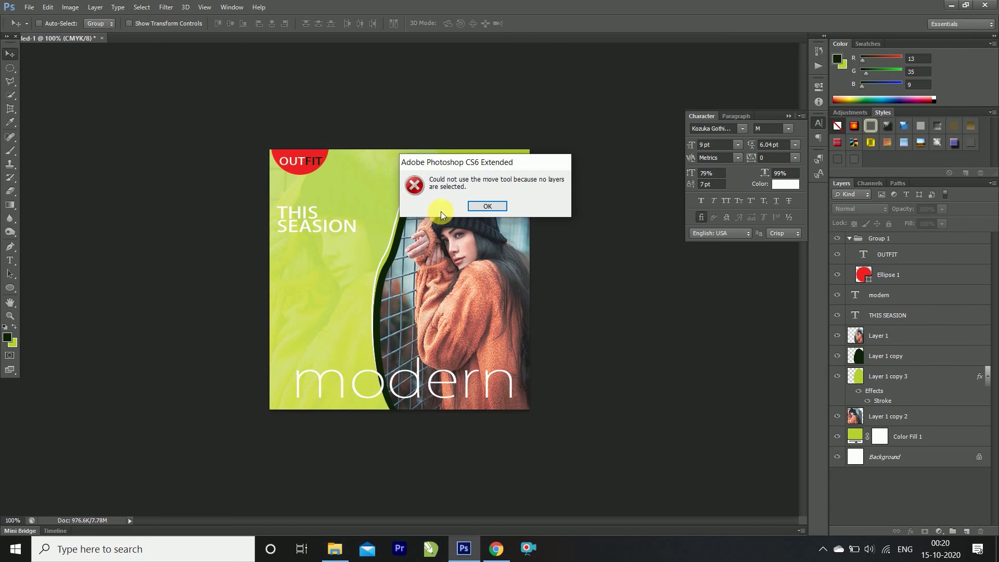
# Step: Select the THIS SEASON layer and drag the heading down to rest just above 'modern'
pyautogui.click(493, 207)
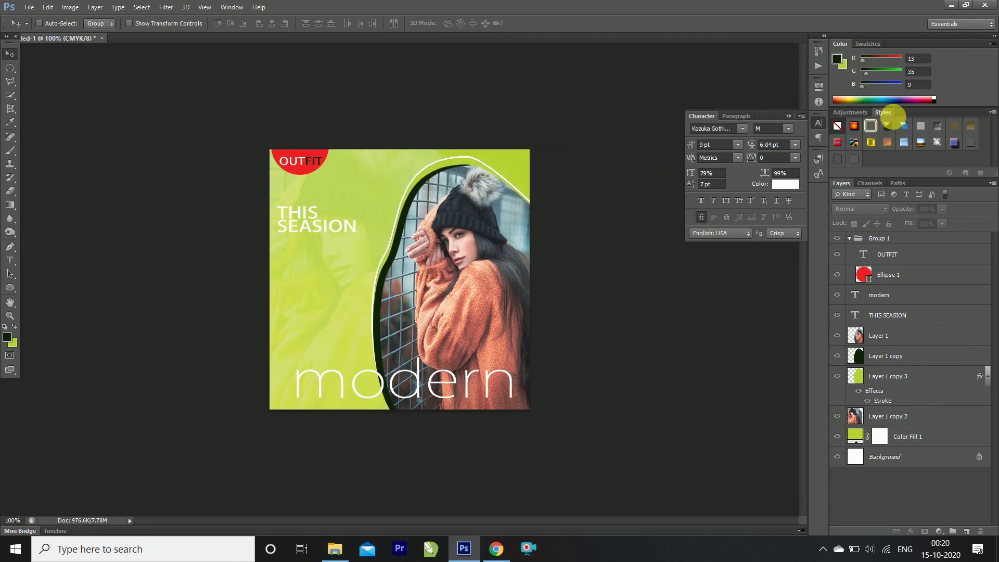
pyautogui.click(790, 116)
pyautogui.click(888, 294)
pyautogui.click(884, 314)
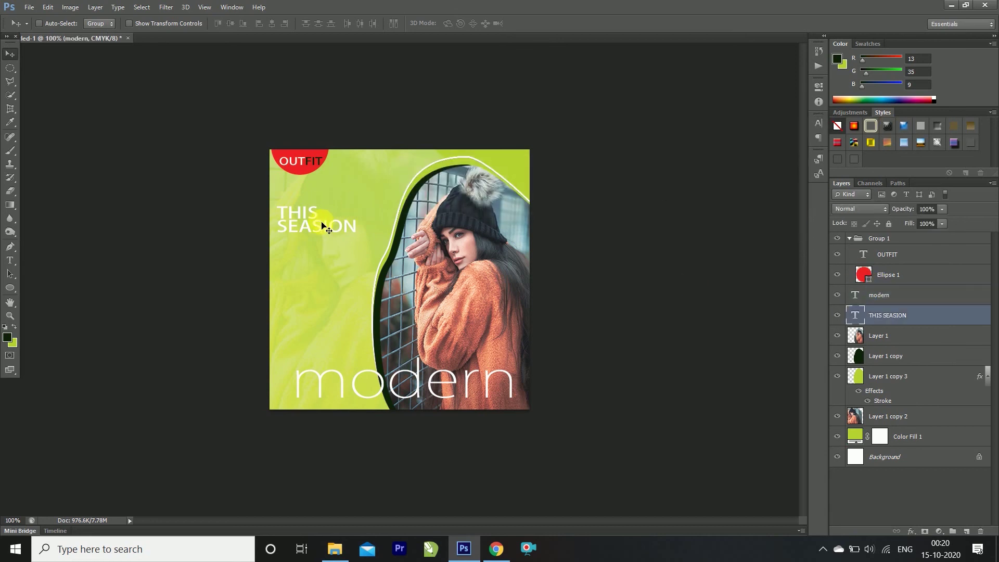
pyautogui.moveTo(337, 228)
pyautogui.mouseDown()
pyautogui.moveTo(350, 236)
pyautogui.moveTo(343, 206)
pyautogui.moveTo(374, 224)
pyautogui.moveTo(347, 356)
pyautogui.moveTo(357, 357)
pyautogui.mouseUp()
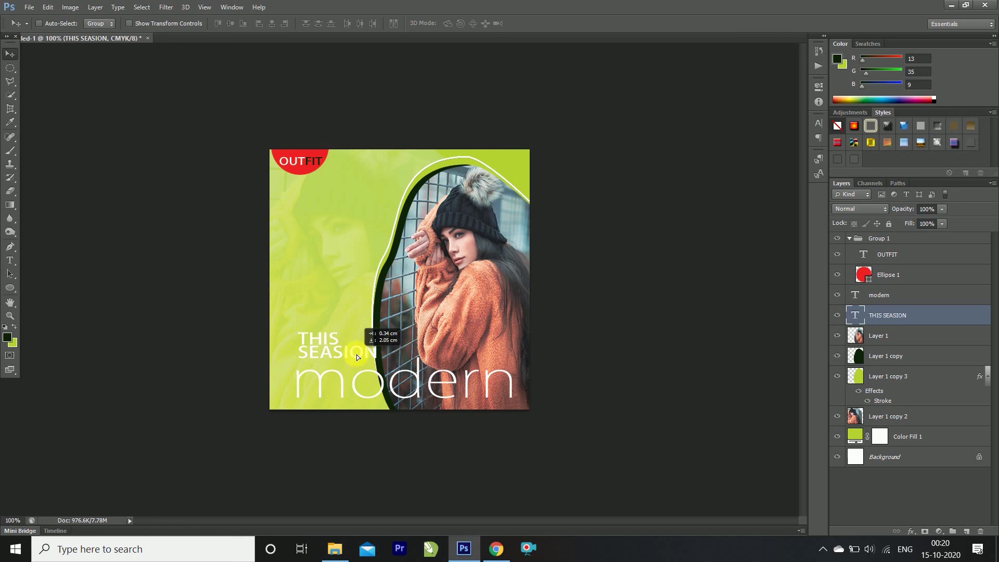
pyautogui.moveTo(357, 357); pyautogui.dragTo(358, 354)
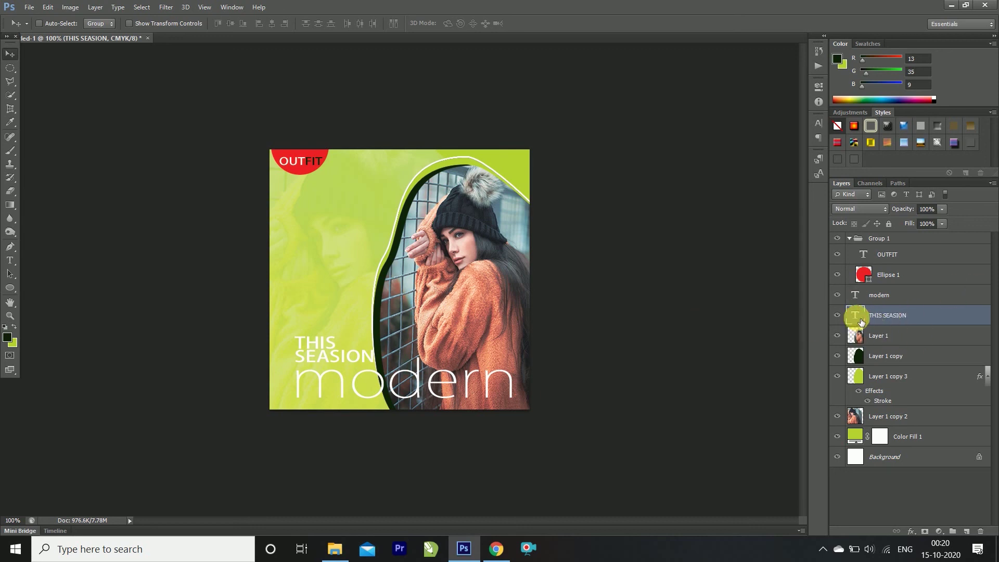
pyautogui.doubleClick(857, 316)
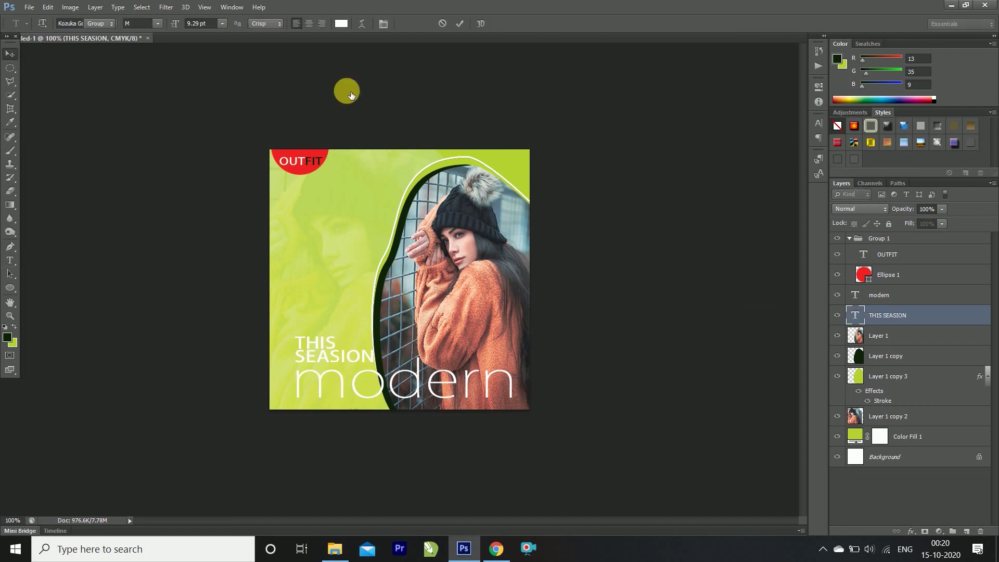
# Step: Colour all the THIS SEASON text with red sampled from the OUTFIT circle
pyautogui.press('ctrl')
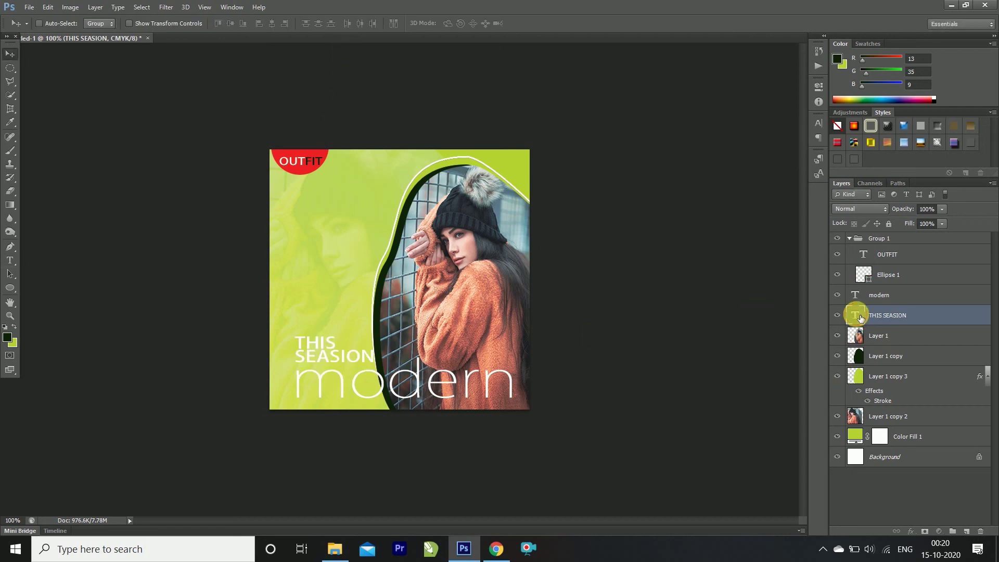
pyautogui.hotkey('ctrl', 'a')
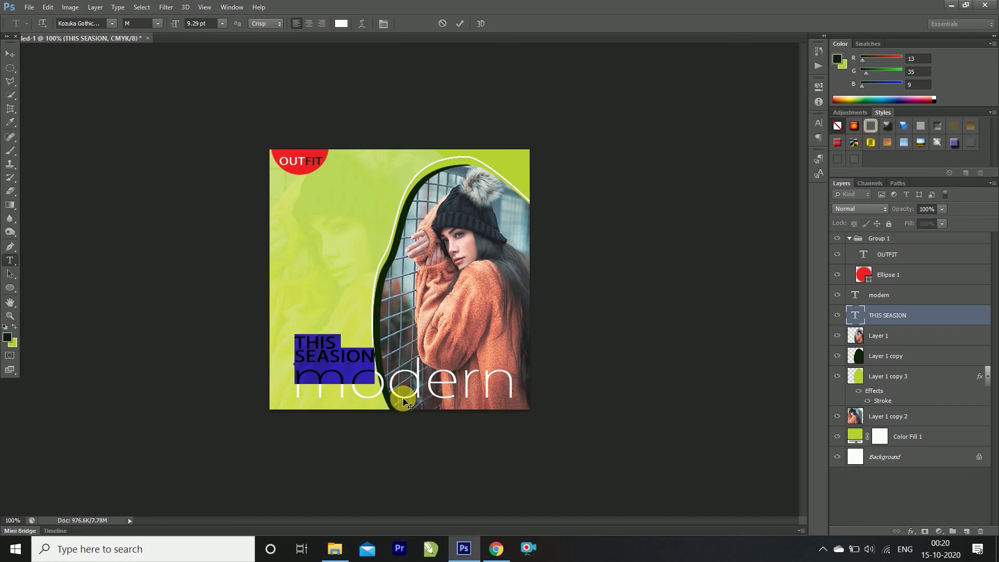
pyautogui.click(306, 368)
pyautogui.hotkey('ctrl', 'a')
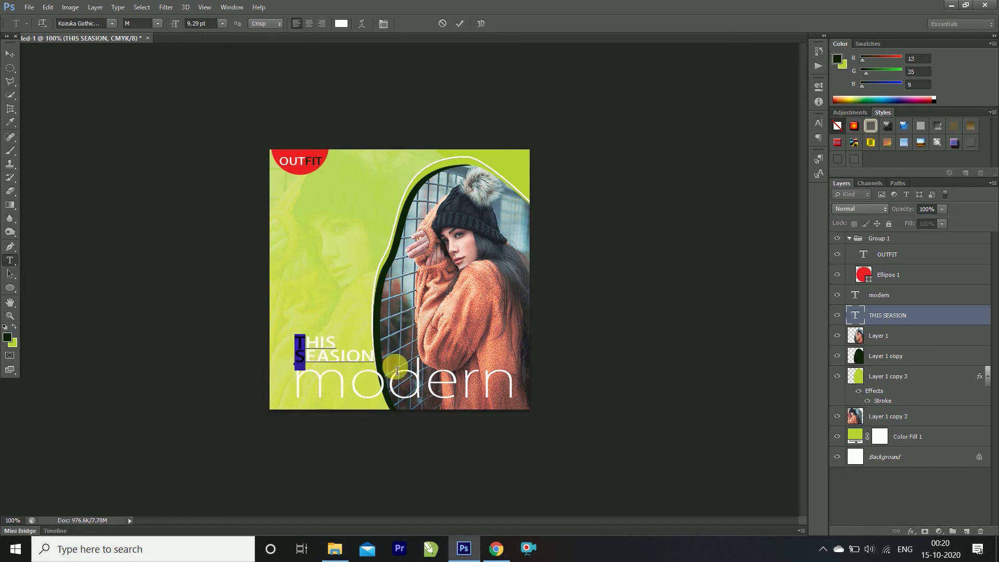
pyautogui.click(346, 22)
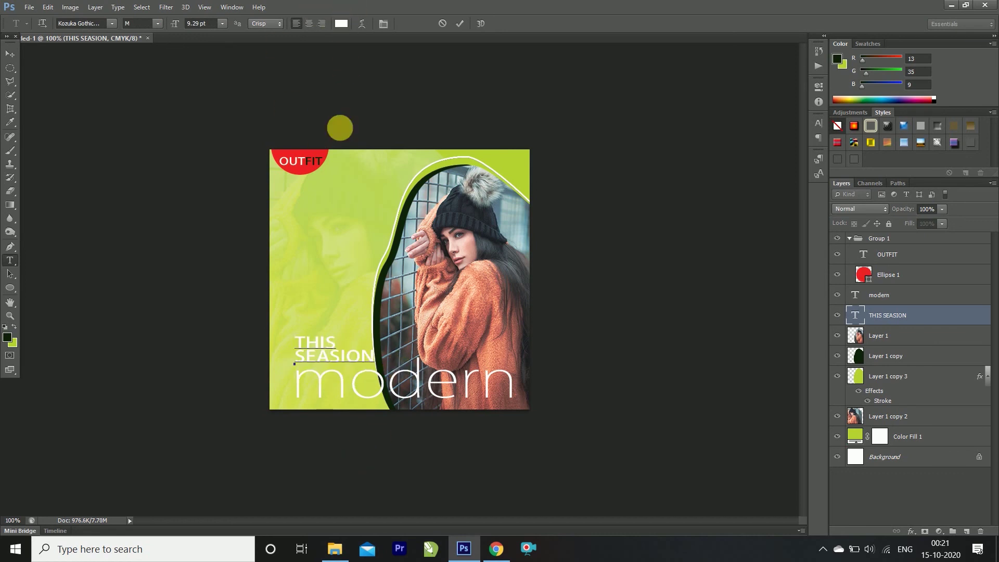
pyautogui.click(308, 155)
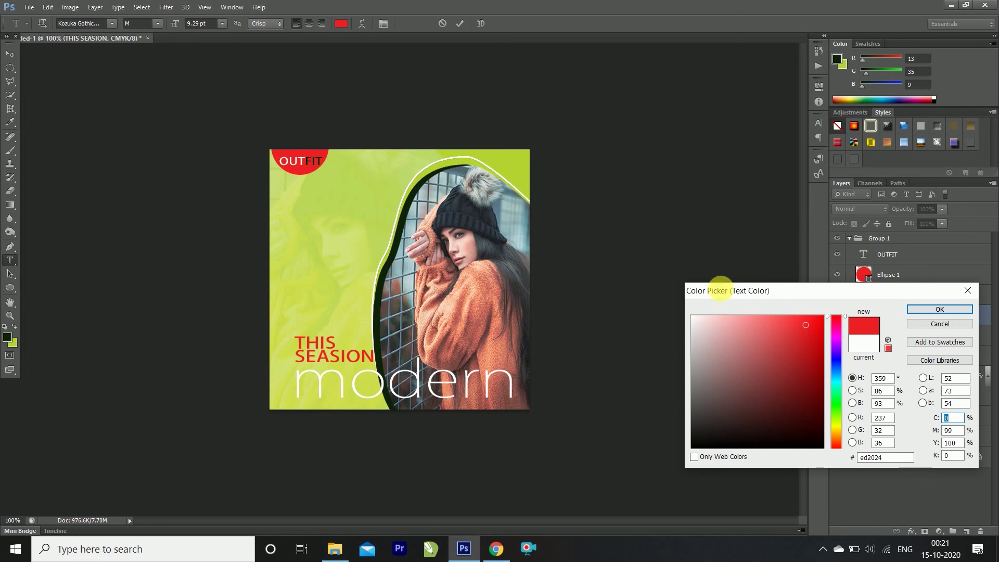
pyautogui.press('Return')
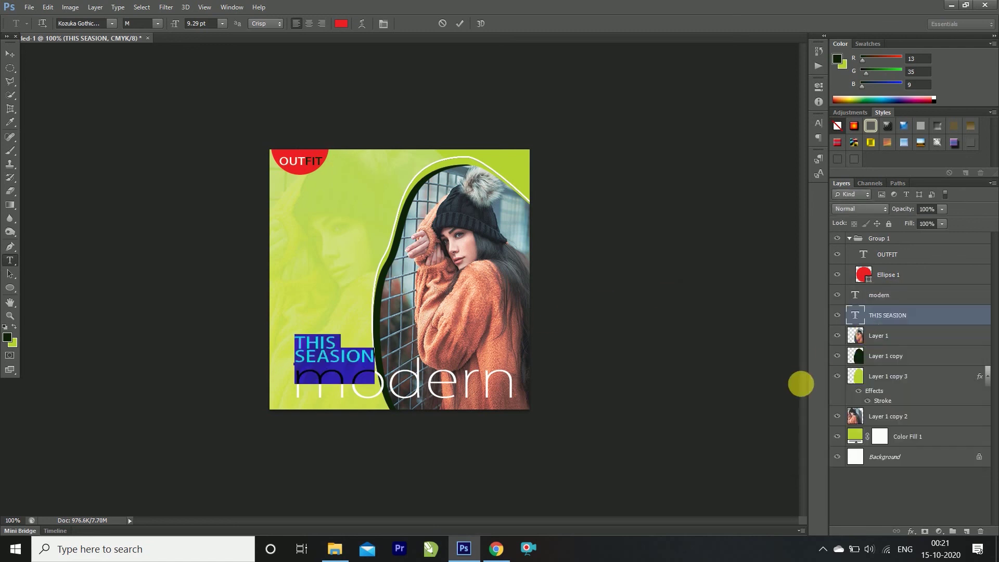
pyautogui.click(376, 367)
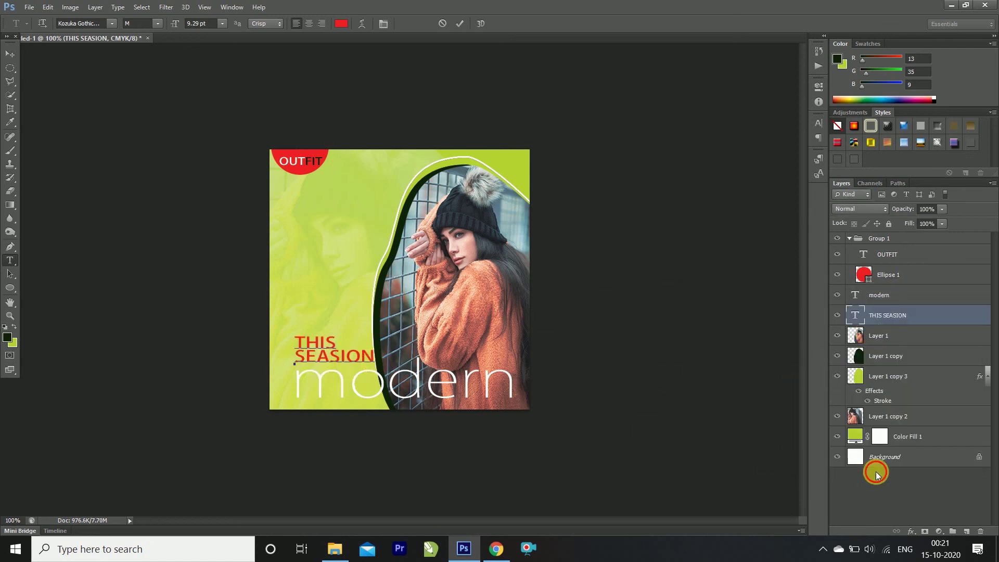
pyautogui.click(877, 475)
pyautogui.press('v')
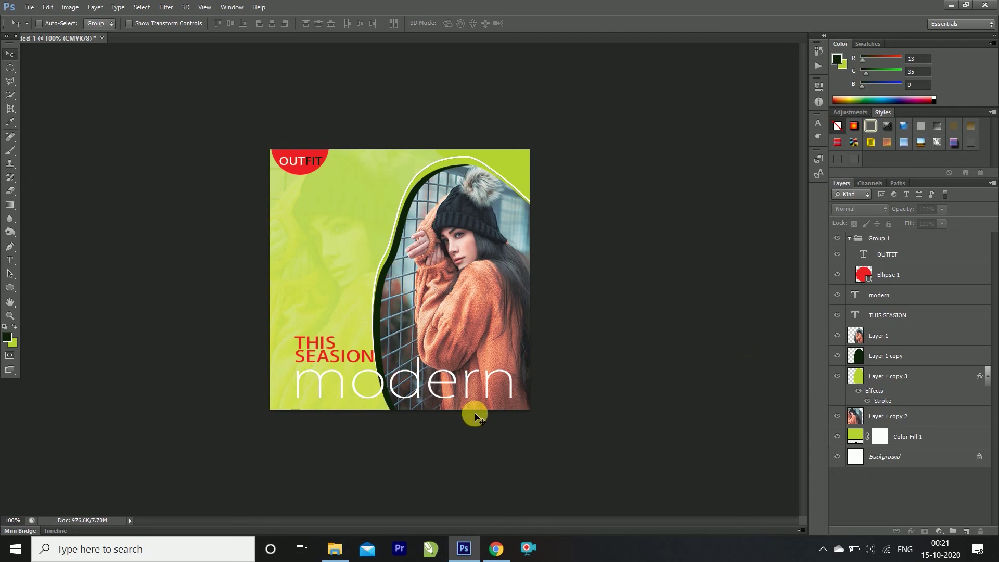
# Step: Add a new layer above Layer 1 copy 2 and drag a noise-preset gradient across the canvas
pyautogui.click(903, 416)
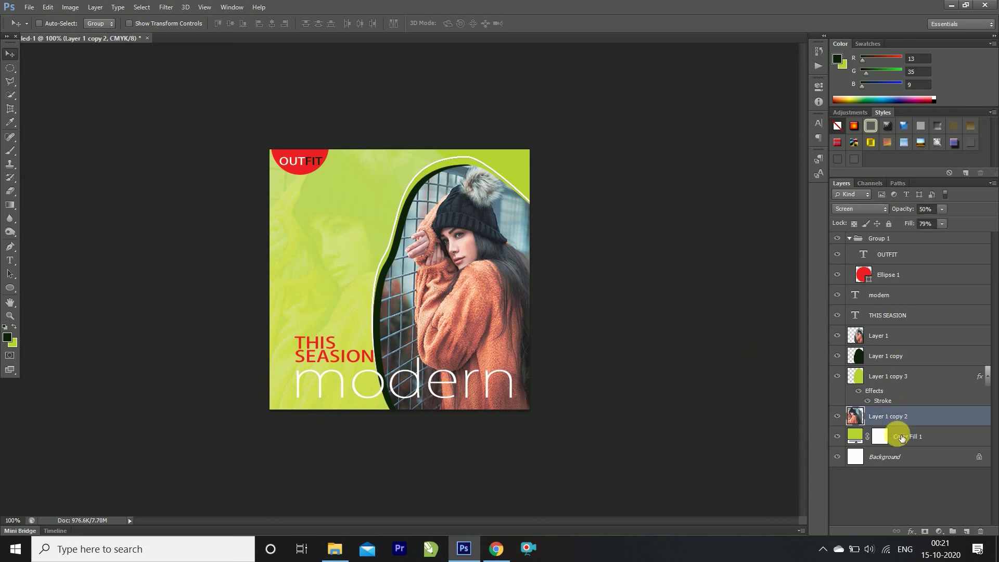
pyautogui.click(902, 440)
pyautogui.click(898, 414)
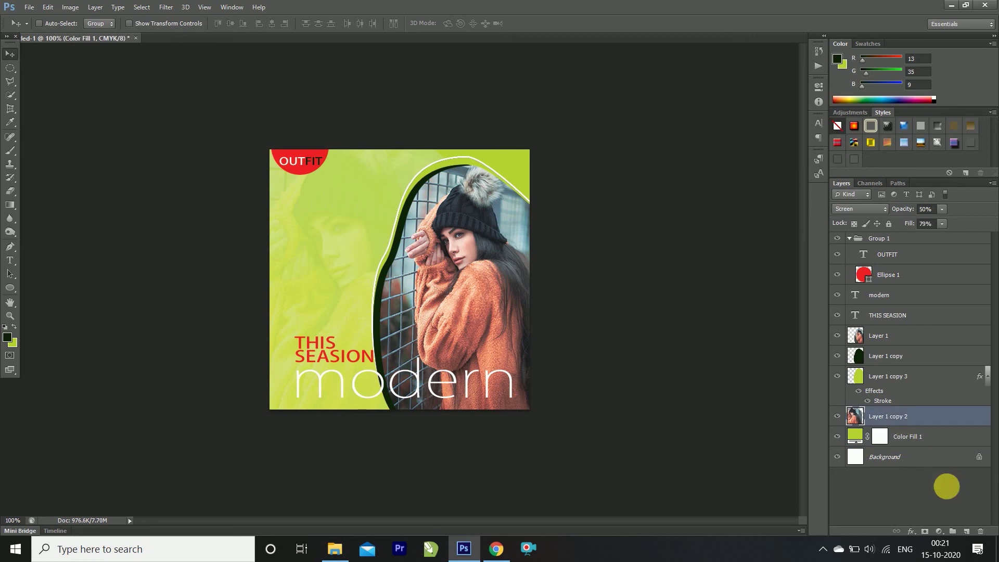
pyautogui.click(967, 531)
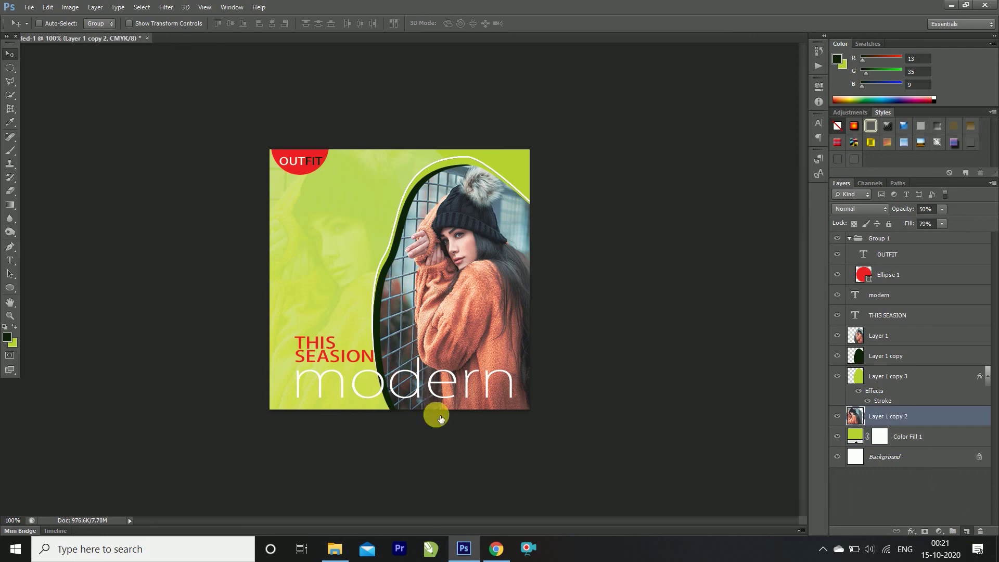
pyautogui.click(10, 204)
pyautogui.click(55, 24)
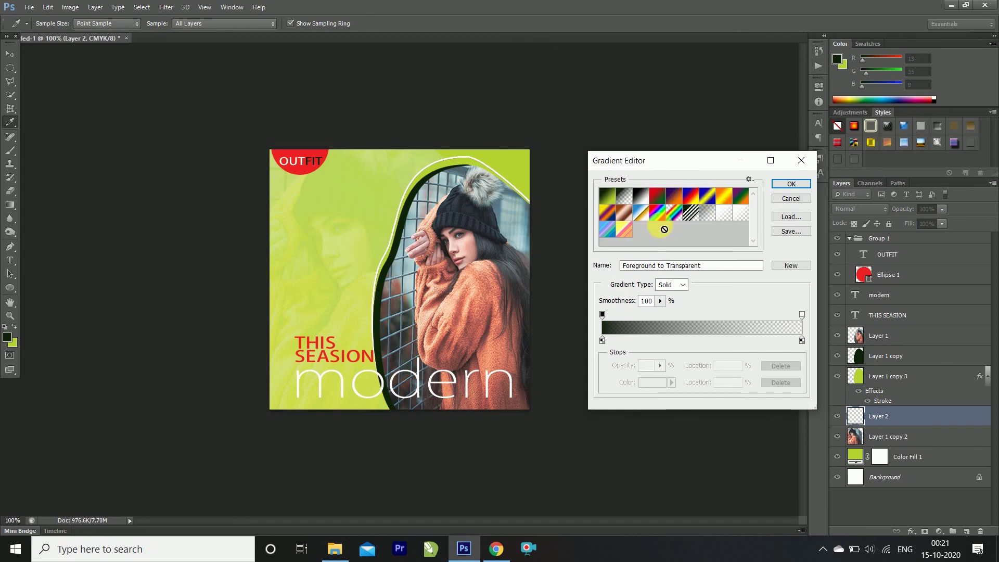
pyautogui.moveTo(641, 236); pyautogui.dragTo(613, 238)
pyautogui.click(613, 238)
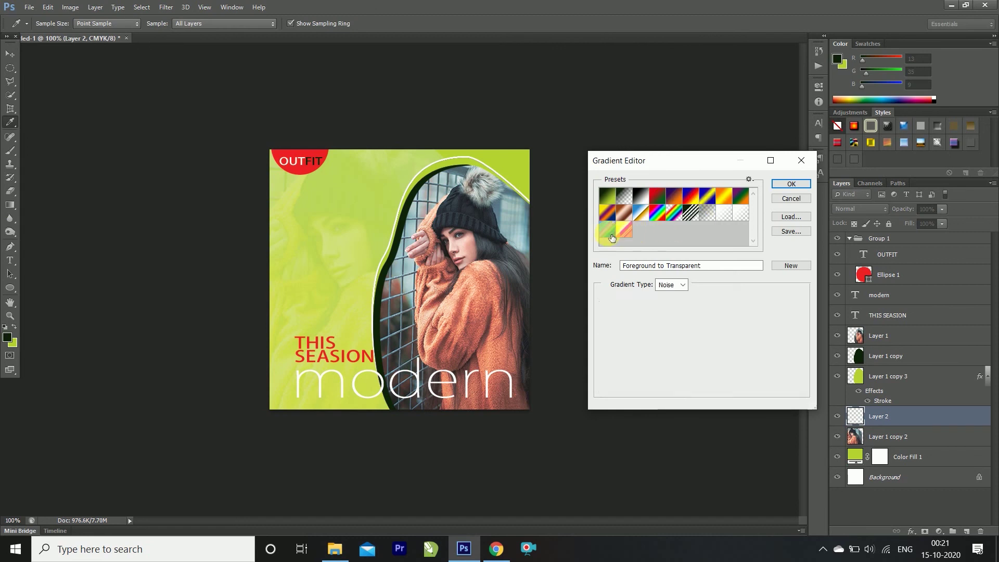
pyautogui.press('Return')
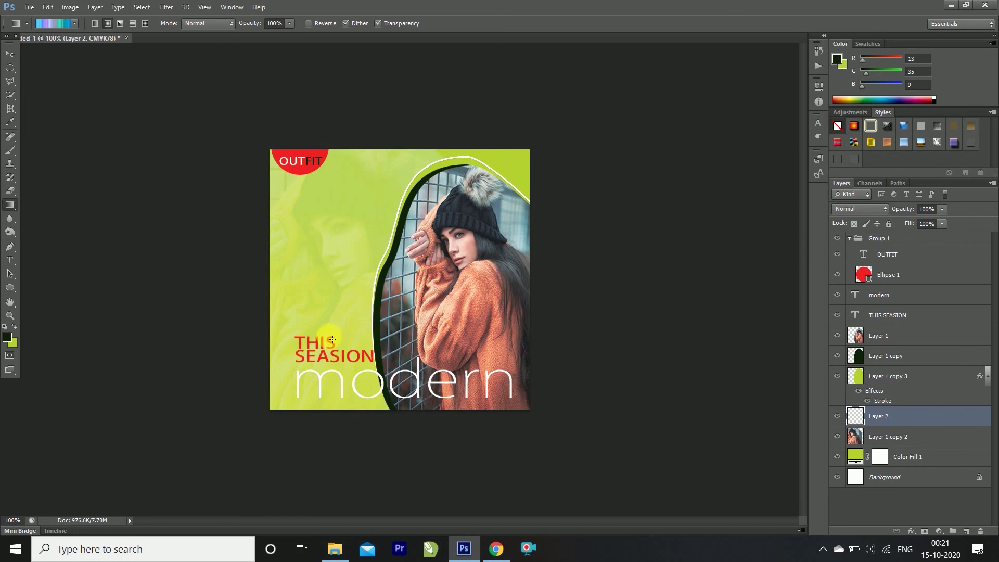
pyautogui.moveTo(156, 373); pyautogui.dragTo(609, 195)
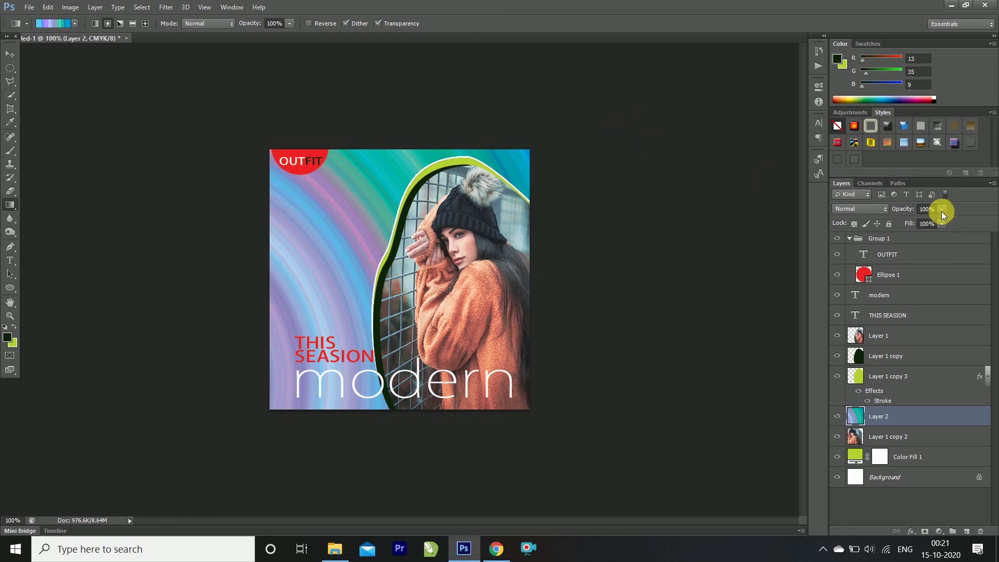
# Step: Adjust the gradient layer's opacity and fill, trying blend modes before settling on Lighten
pyautogui.moveTo(904, 208)
pyautogui.mouseDown()
pyautogui.moveTo(882, 213)
pyautogui.moveTo(881, 195)
pyautogui.moveTo(994, 163)
pyautogui.mouseUp()
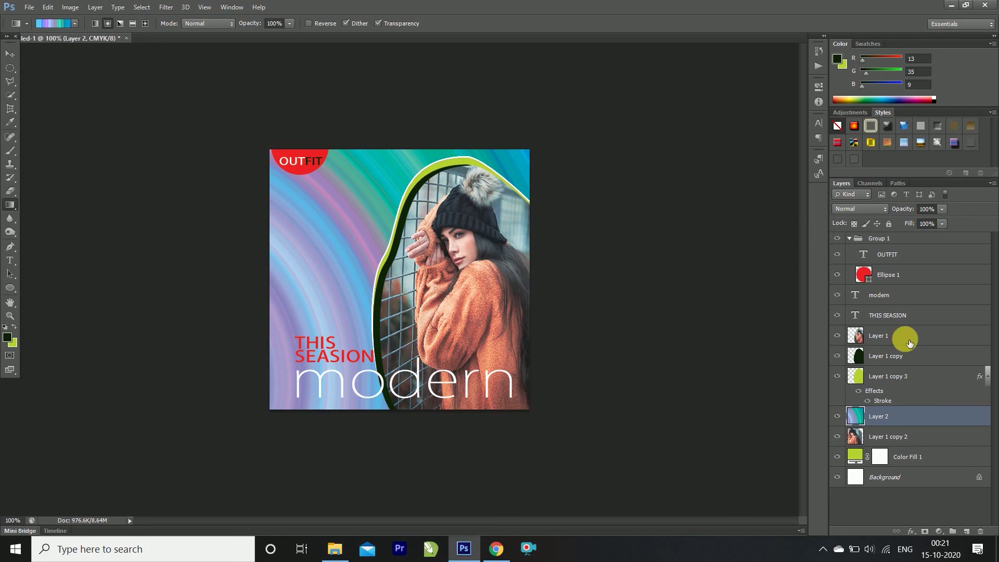
pyautogui.click(885, 214)
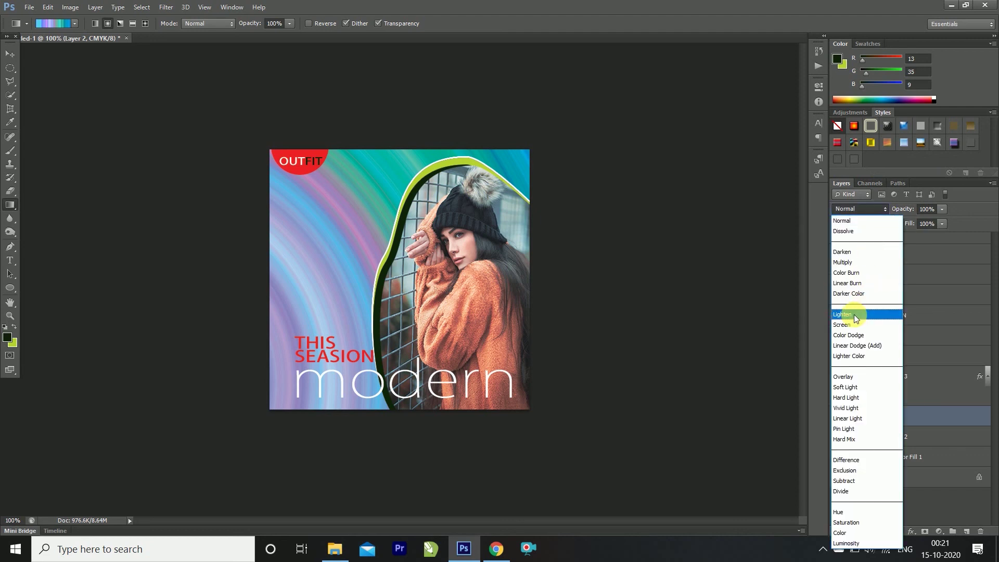
pyautogui.click(856, 314)
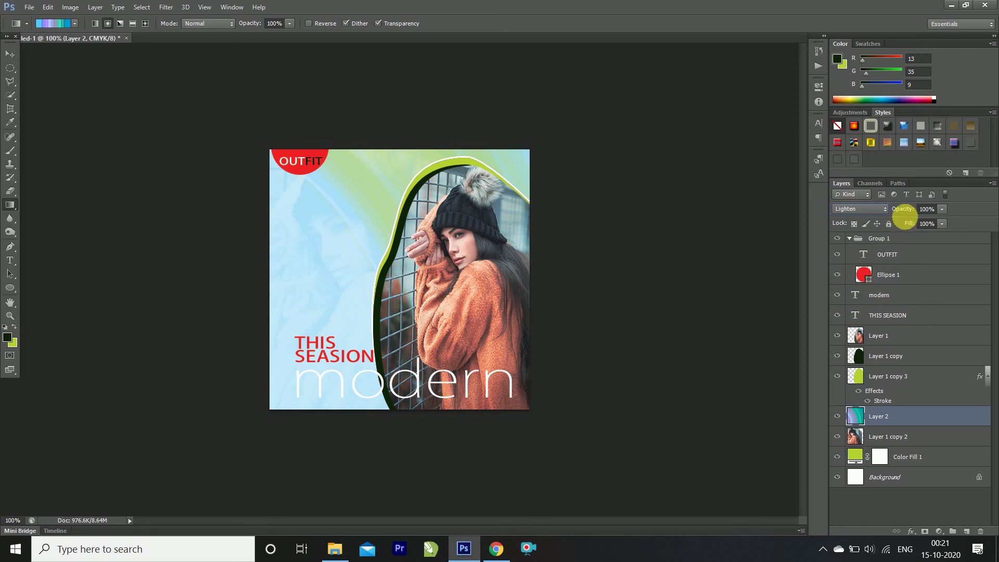
pyautogui.moveTo(908, 223)
pyautogui.mouseDown()
pyautogui.moveTo(895, 225)
pyautogui.moveTo(932, 217)
pyautogui.mouseUp()
pyautogui.click(880, 209)
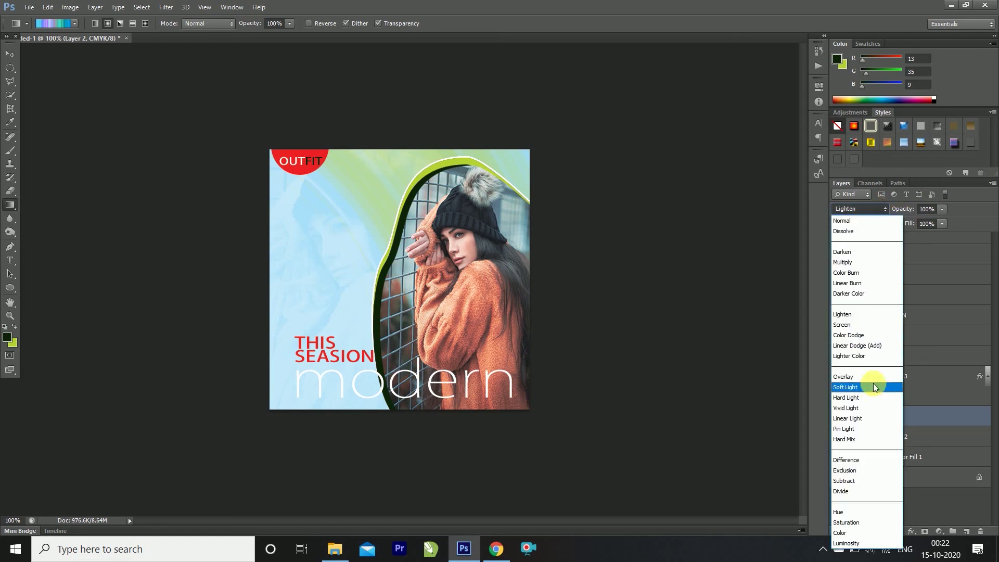
pyautogui.click(876, 357)
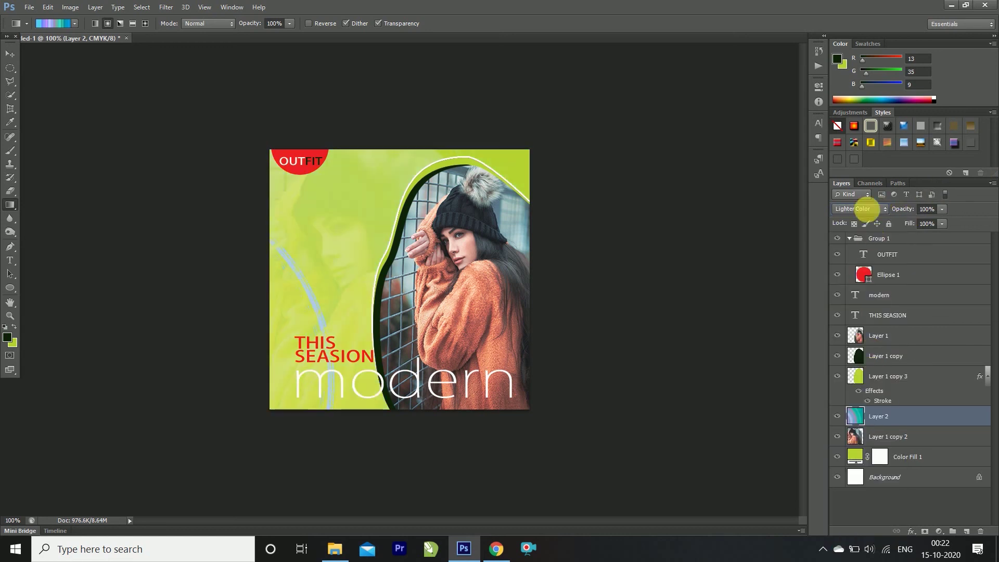
pyautogui.click(869, 209)
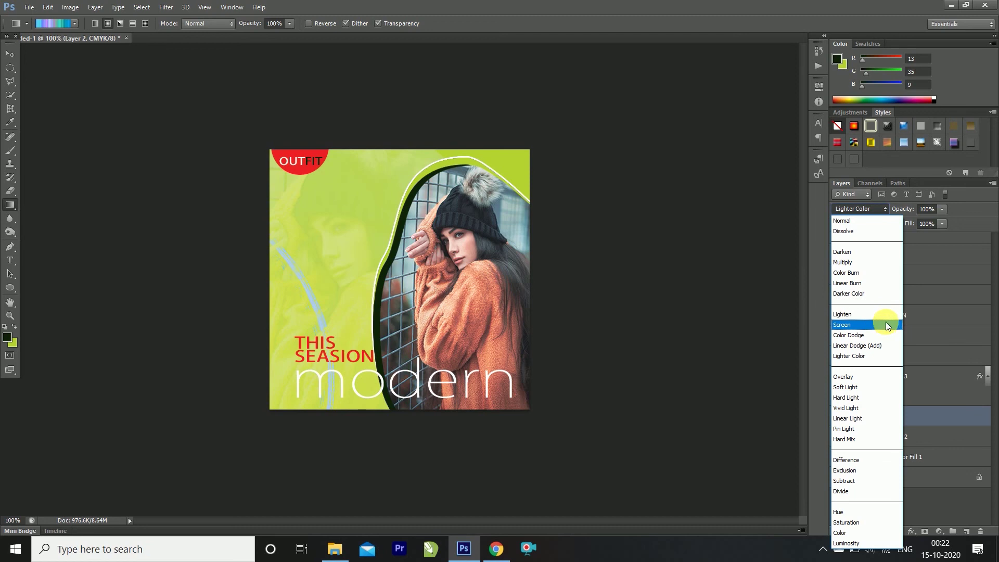
pyautogui.click(858, 356)
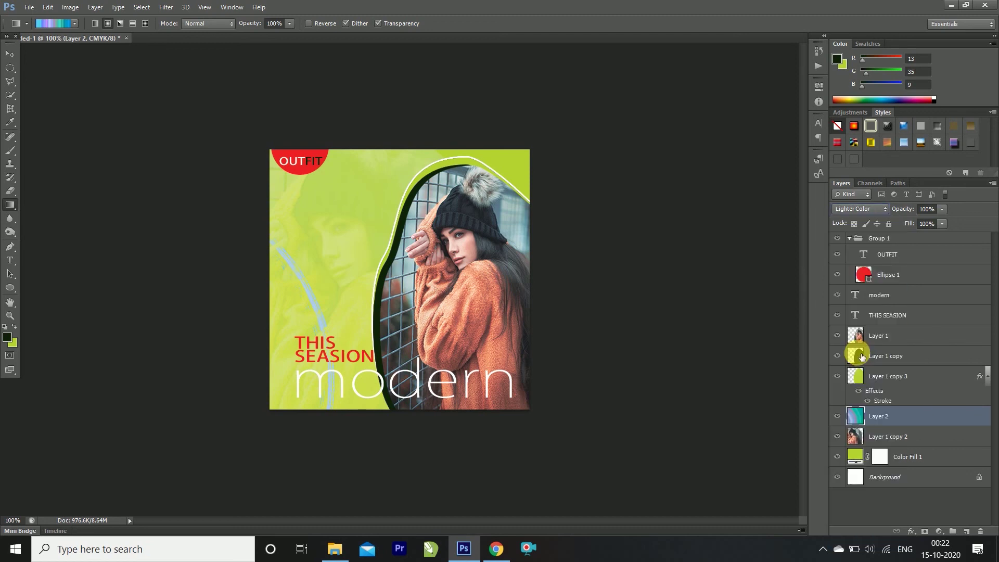
pyautogui.click(874, 210)
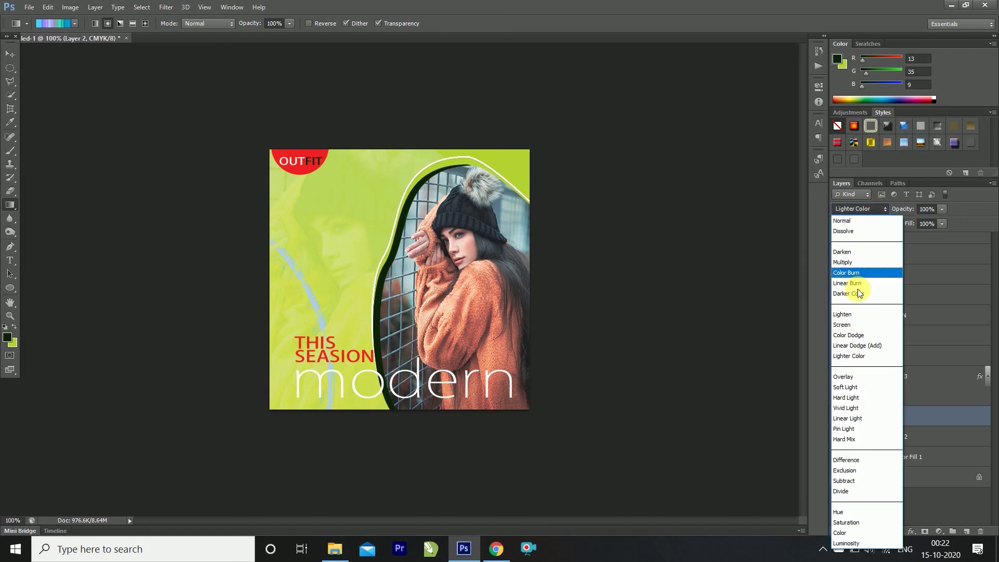
pyautogui.click(854, 314)
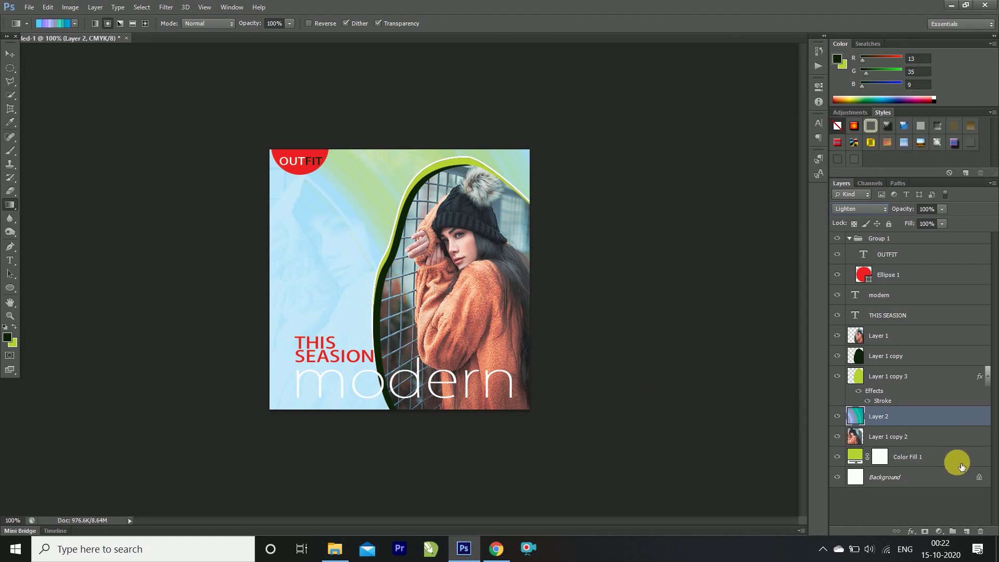
pyautogui.hotkey('shift', 'alt', 'n')
pyautogui.click(930, 474)
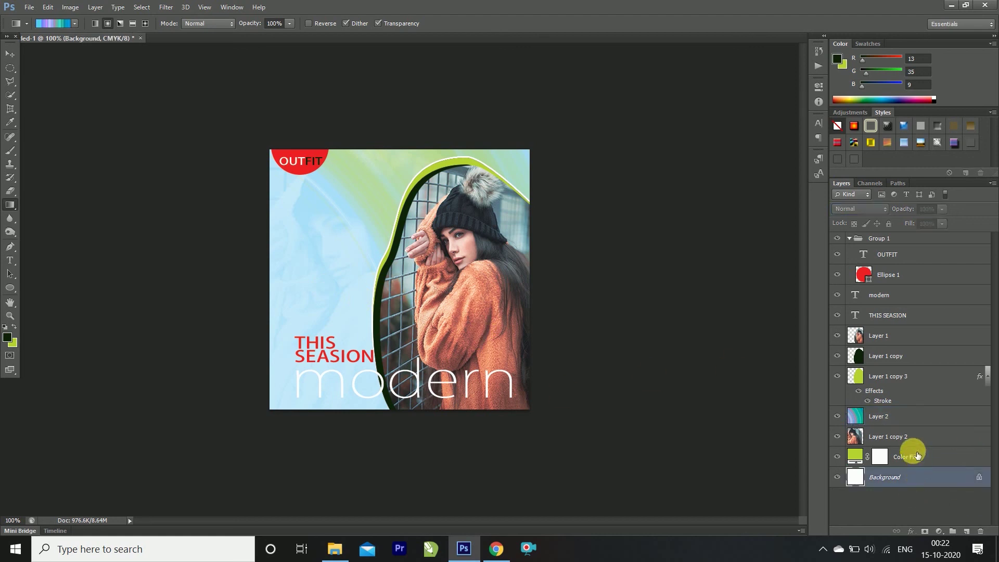
pyautogui.click(909, 437)
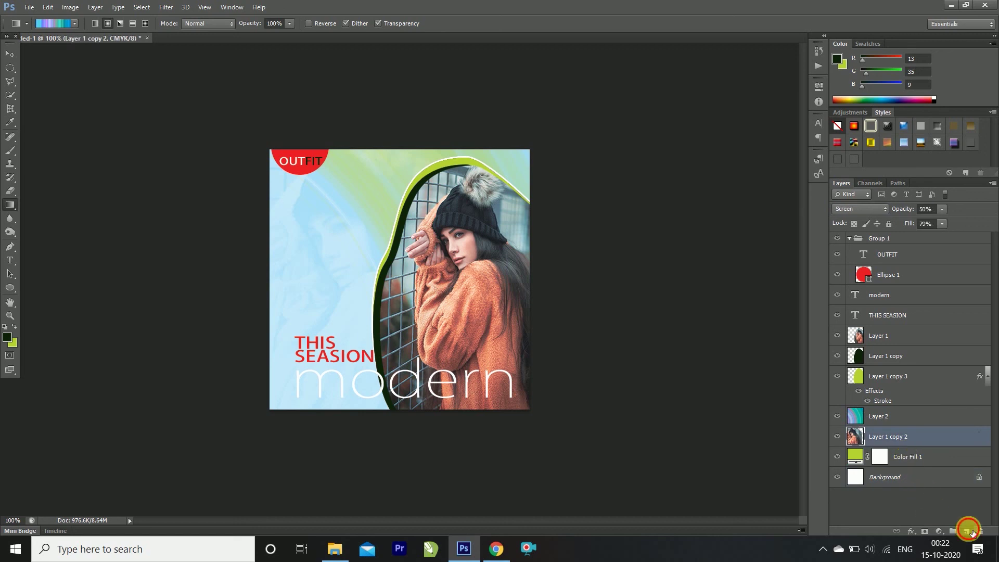
pyautogui.click(966, 532)
pyautogui.moveTo(929, 440)
pyautogui.mouseDown()
pyautogui.moveTo(925, 476)
pyautogui.moveTo(914, 466)
pyautogui.mouseUp()
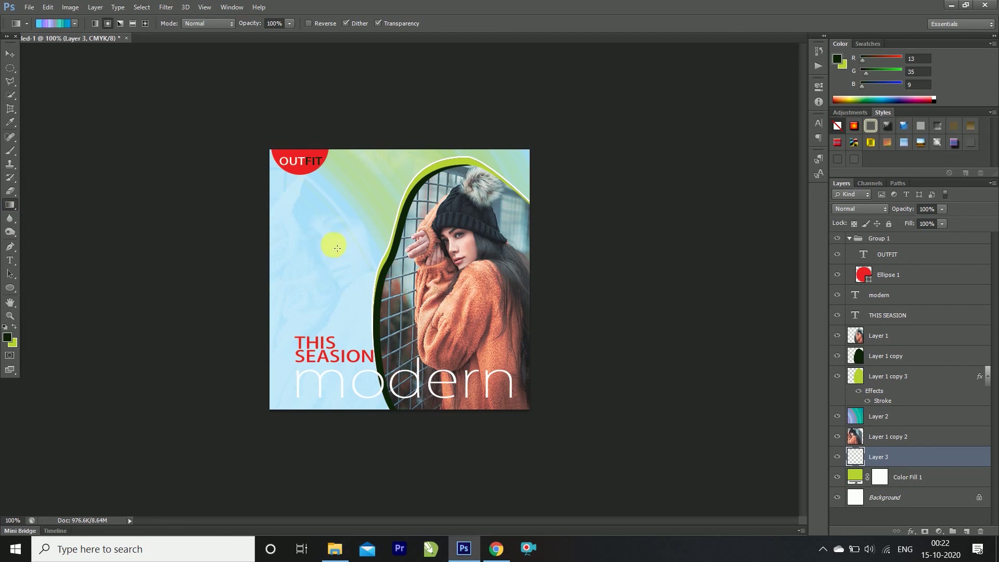
pyautogui.click(10, 53)
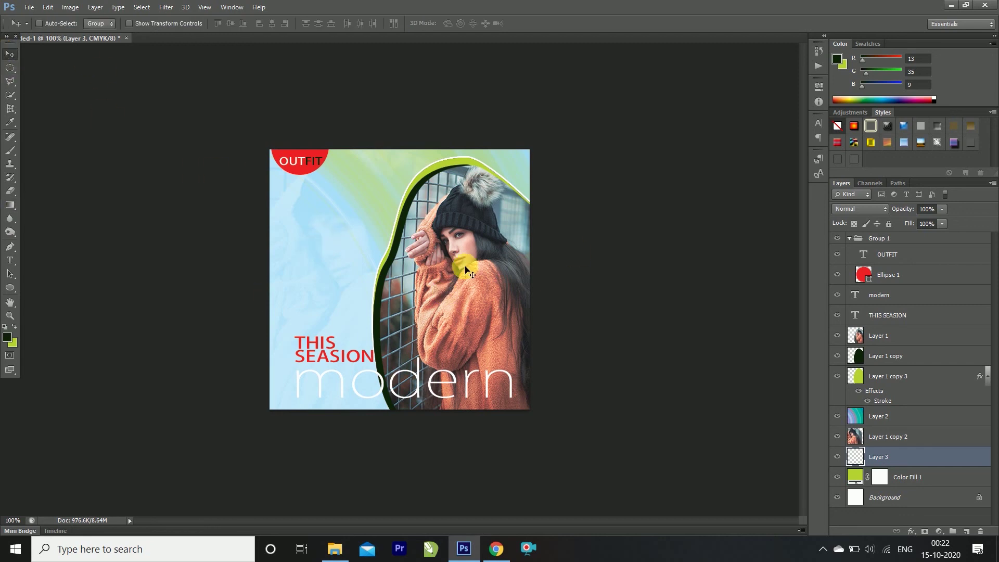
pyautogui.press('Delete')
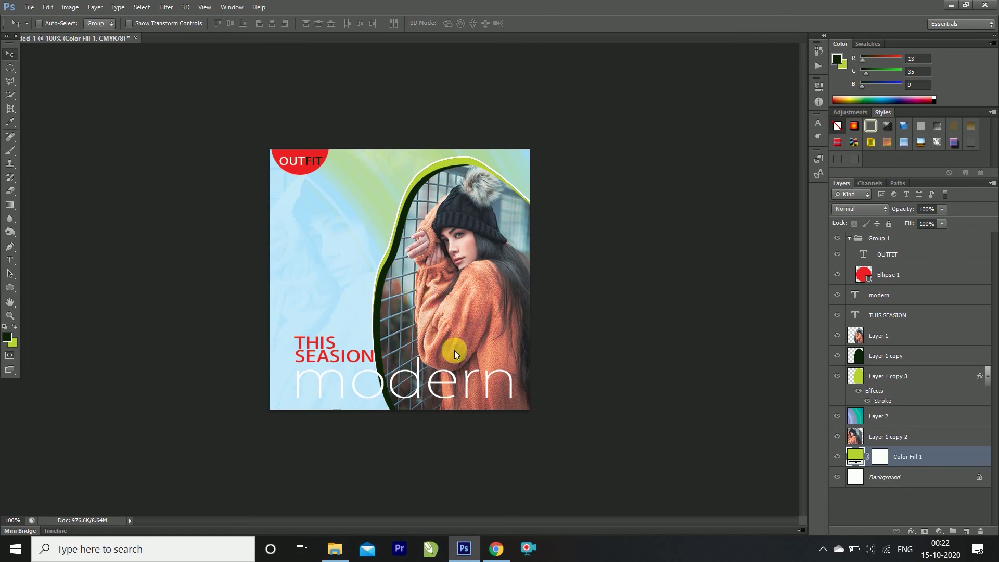
pyautogui.hotkey('ctrl', 's')
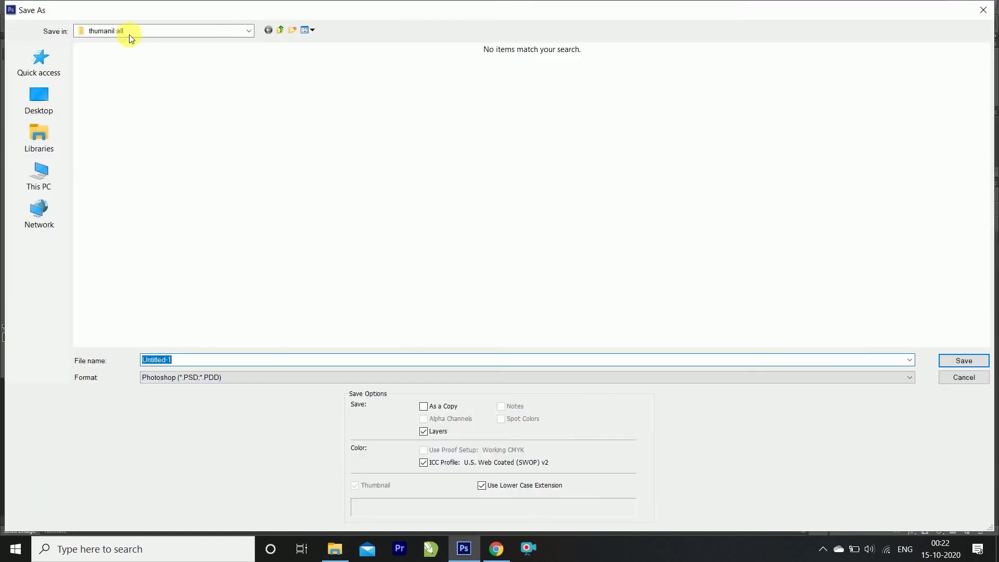
# Step: Save the poster as a PSD named NEW SEASON in the Desktop psd folder
pyautogui.click(252, 30)
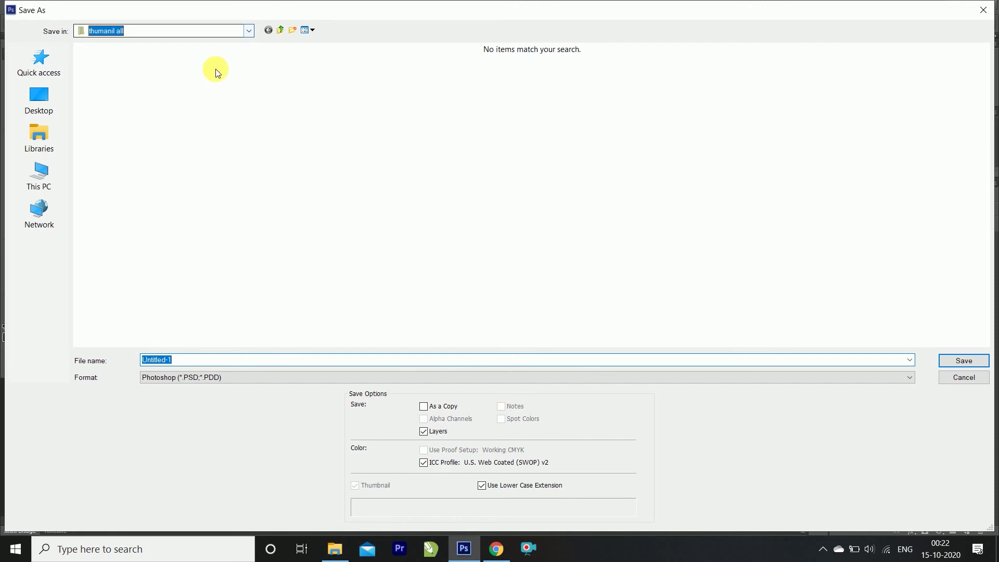
pyautogui.click(112, 126)
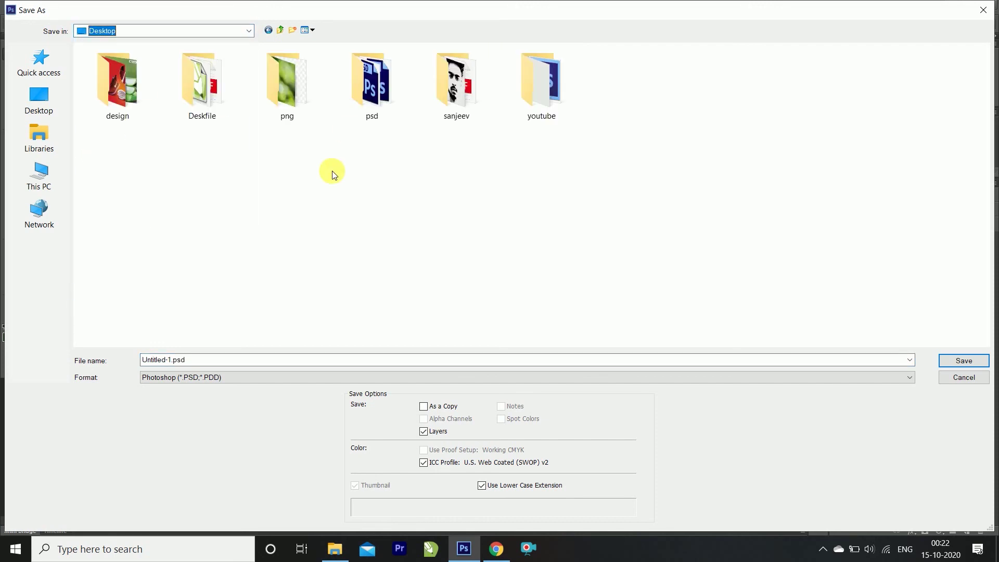
pyautogui.doubleClick(394, 96)
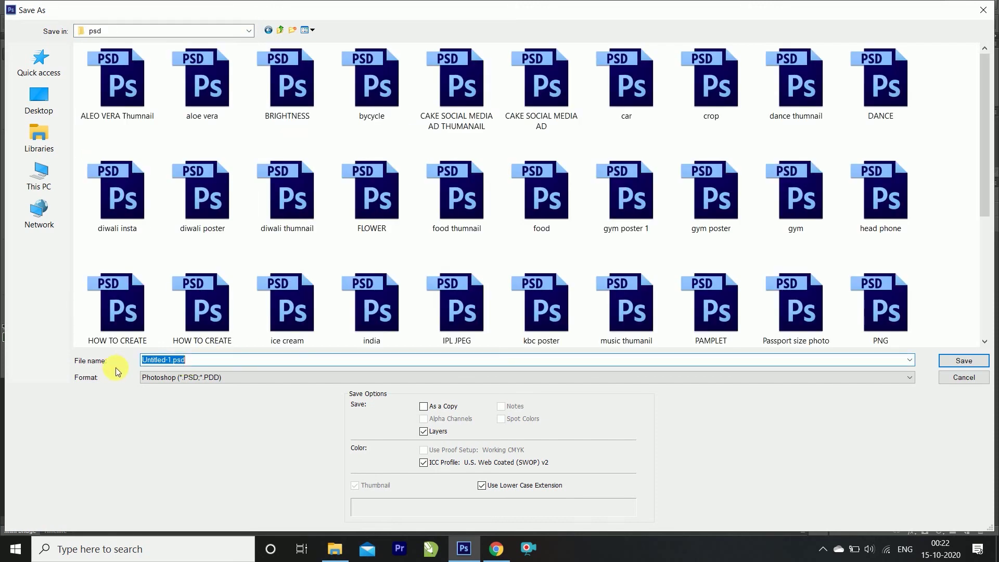
pyautogui.write('NEW SEASON')
pyautogui.press('Return')
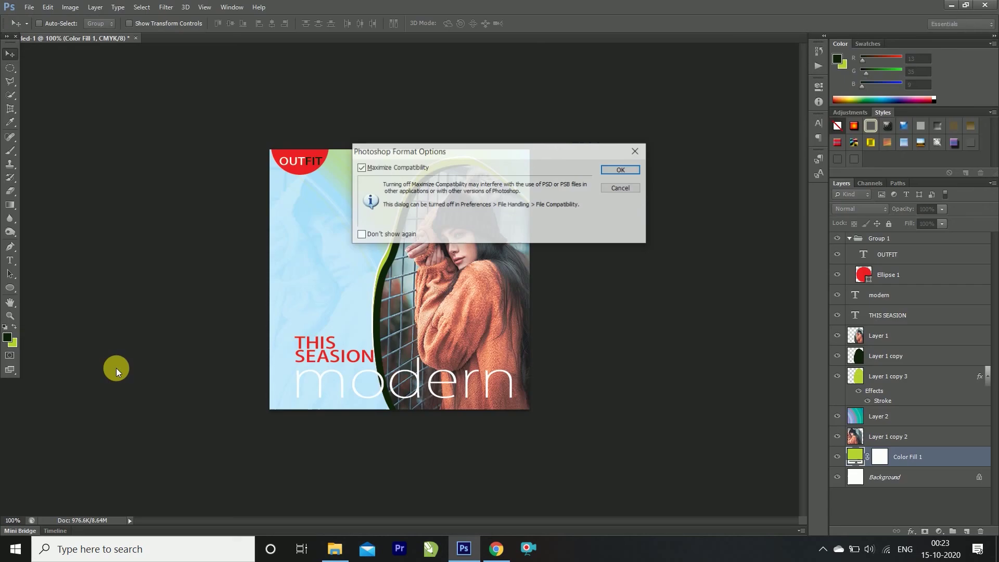
pyautogui.press('Return')
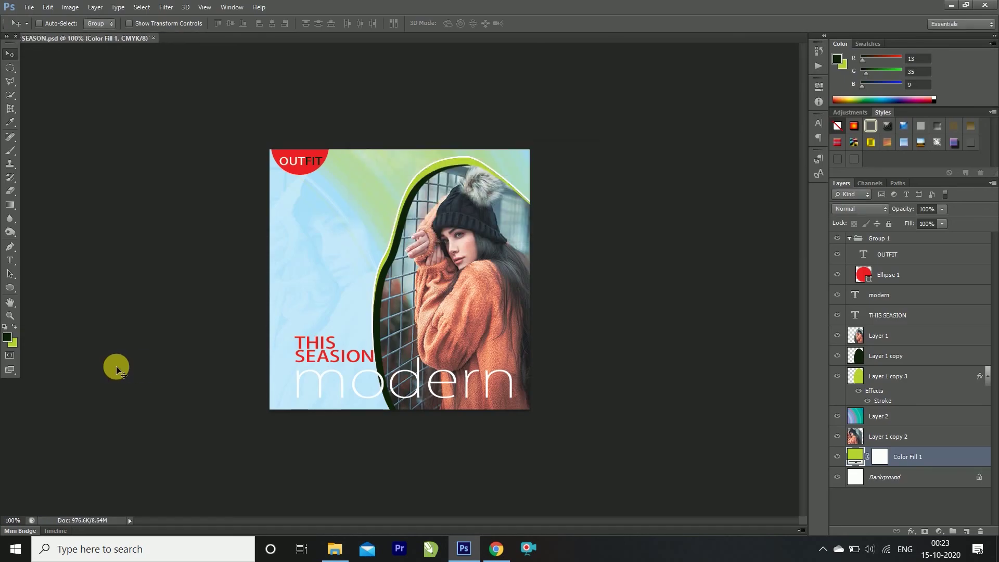
# Step: Save a JPEG copy named NEW SEASON in the Desktop design folder
pyautogui.hotkey('ctrl', 'shift', 's')
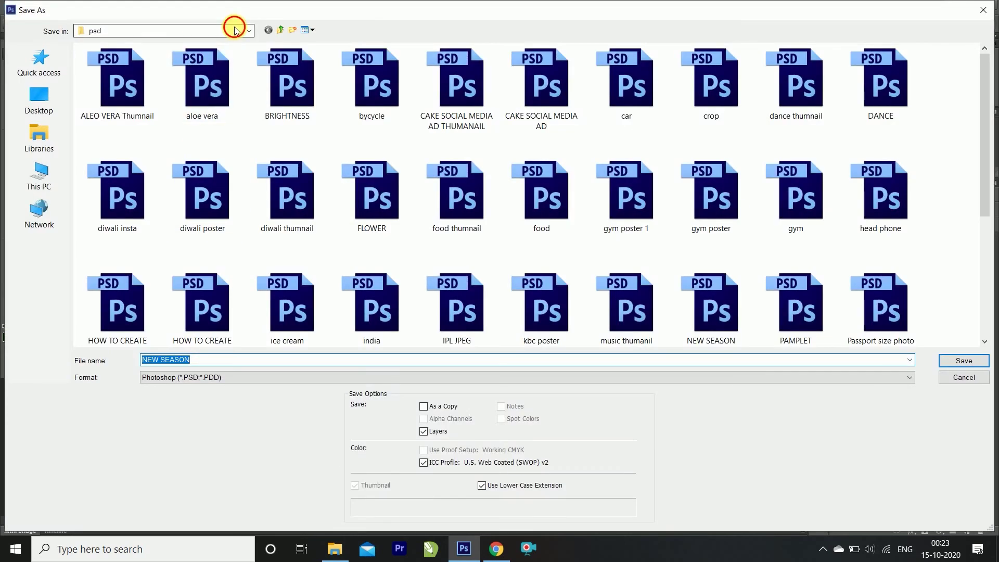
pyautogui.click(234, 31)
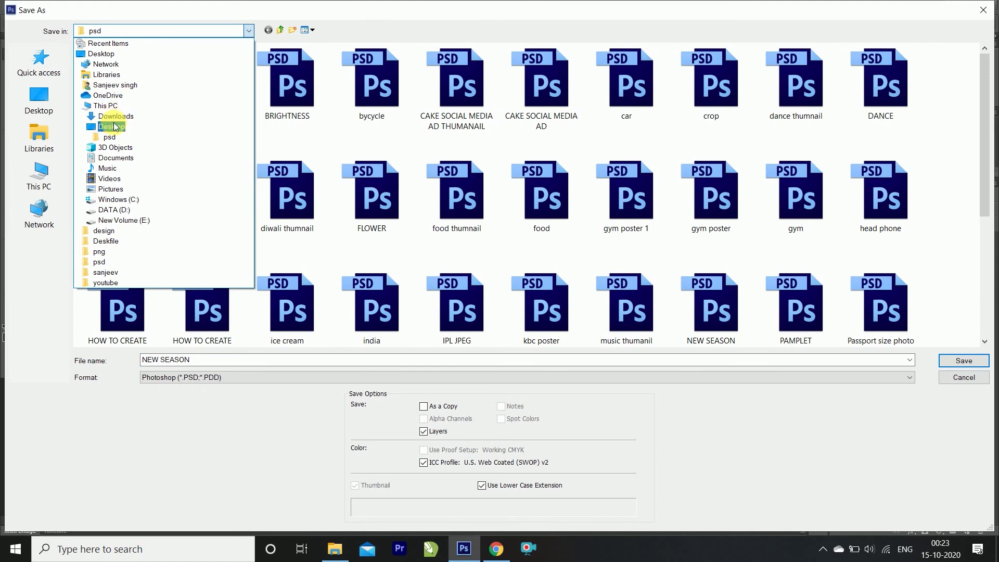
pyautogui.click(112, 127)
pyautogui.doubleClick(123, 99)
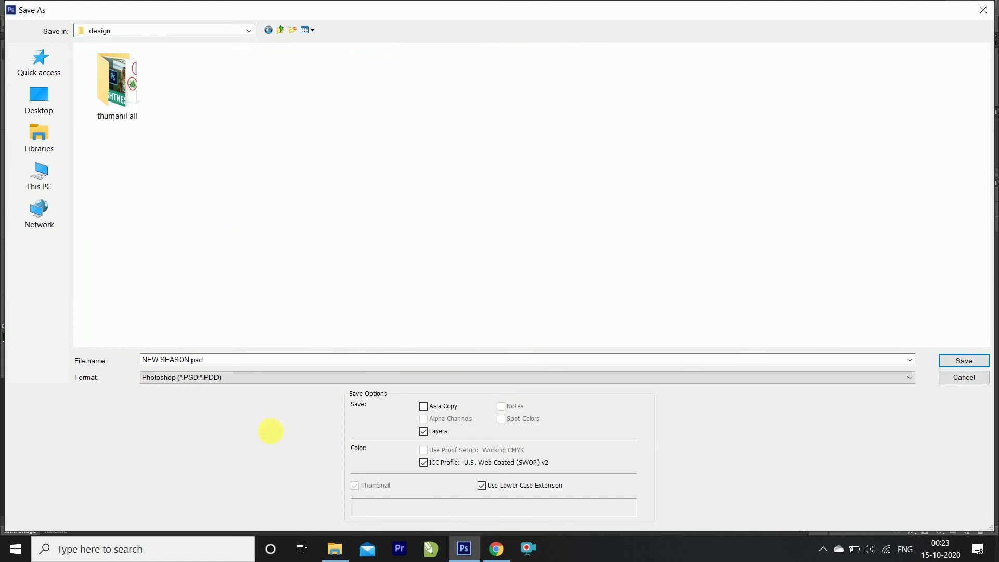
pyautogui.click(249, 363)
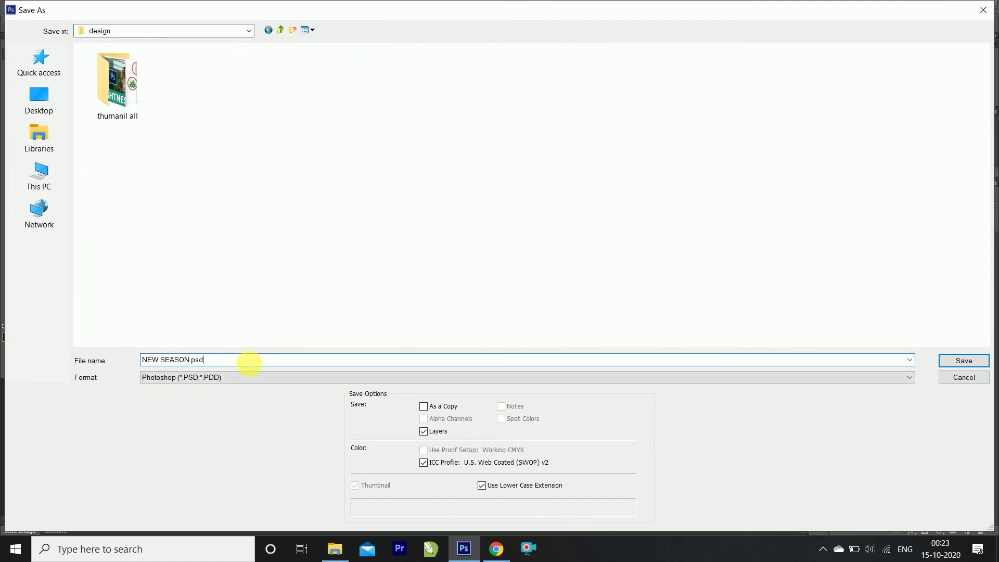
pyautogui.click(238, 377)
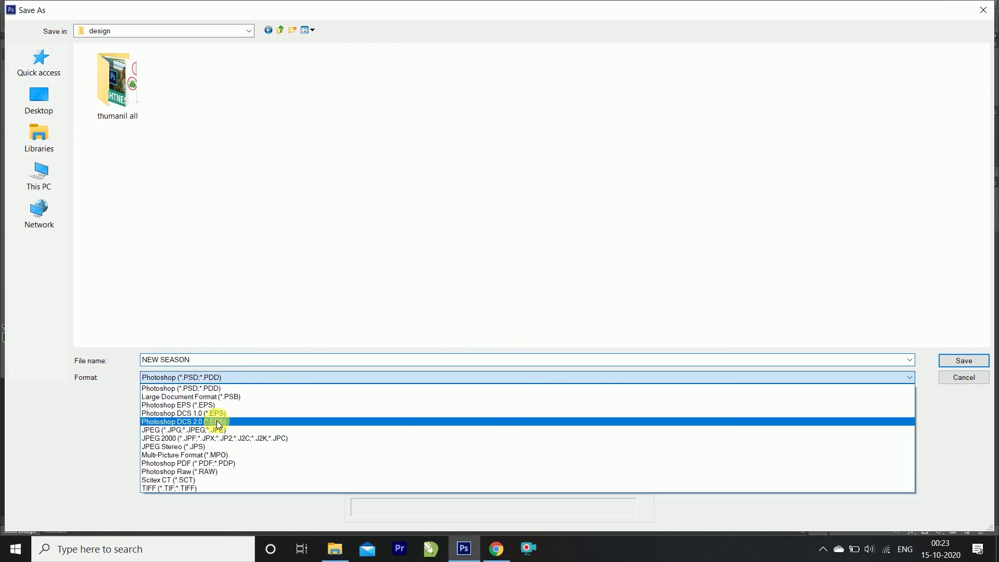
pyautogui.click(217, 429)
pyautogui.press('Return')
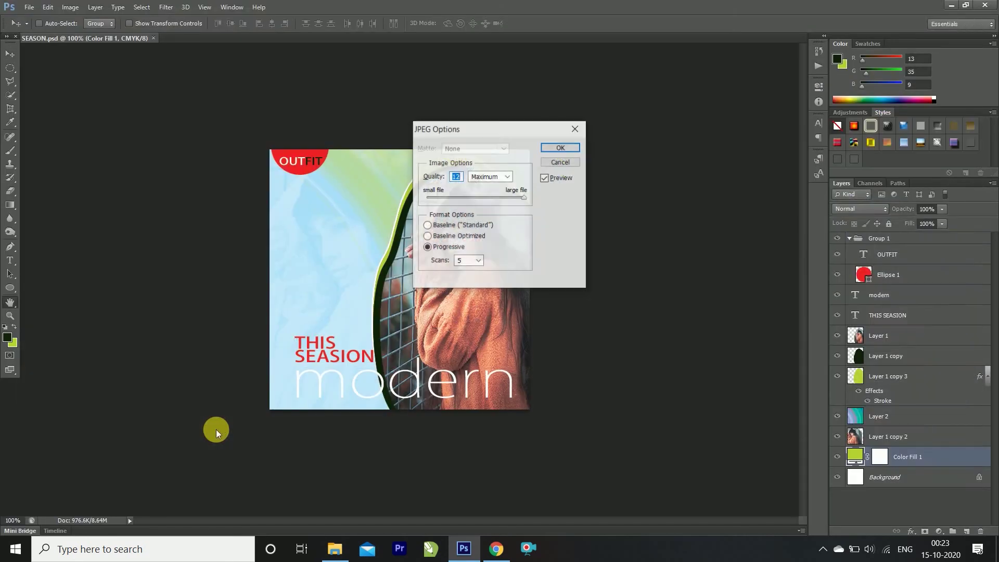
pyautogui.press('Return')
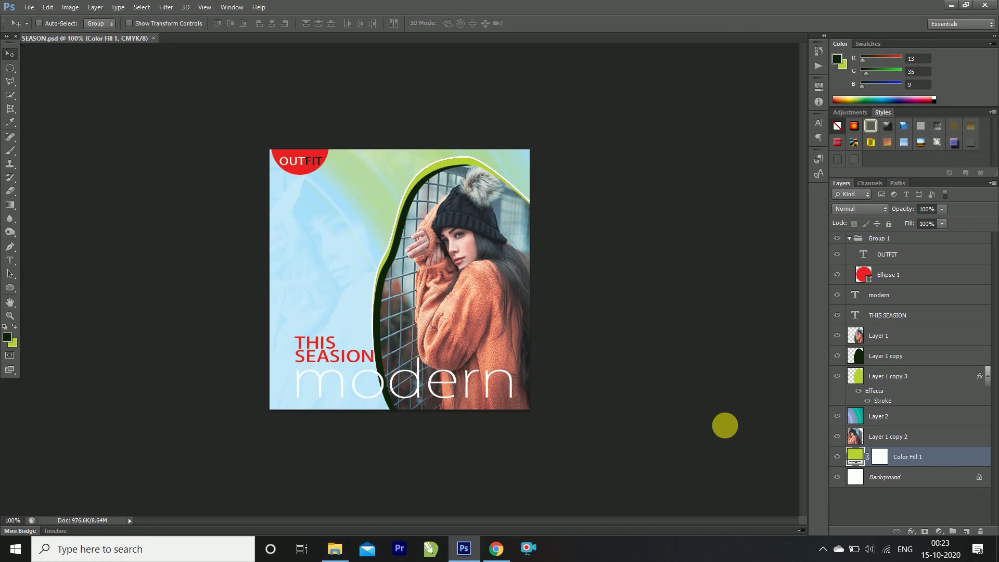
# Step: Open the NEW SEASON JPEG from the design folder in Photos
pyautogui.click(337, 550)
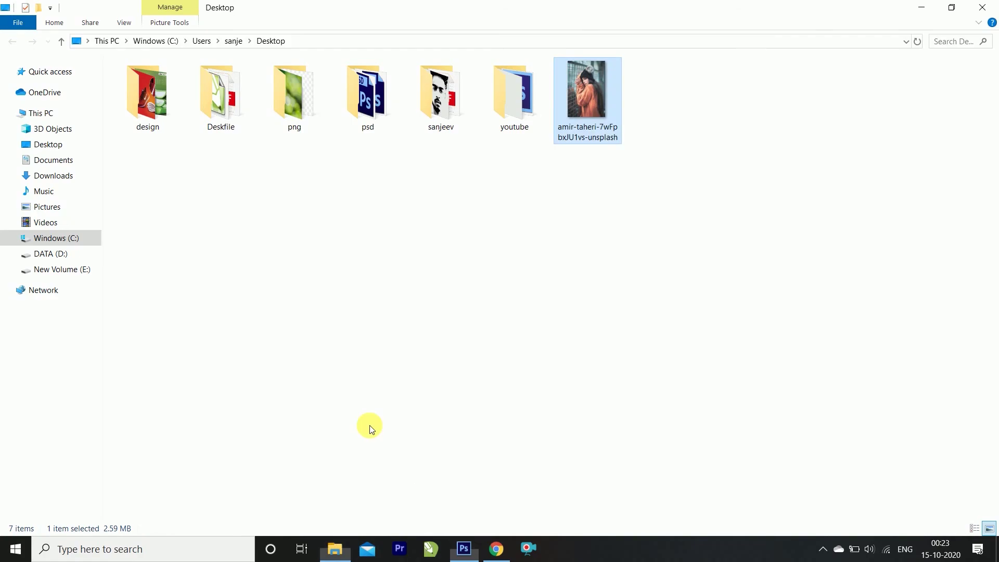
pyautogui.doubleClick(137, 92)
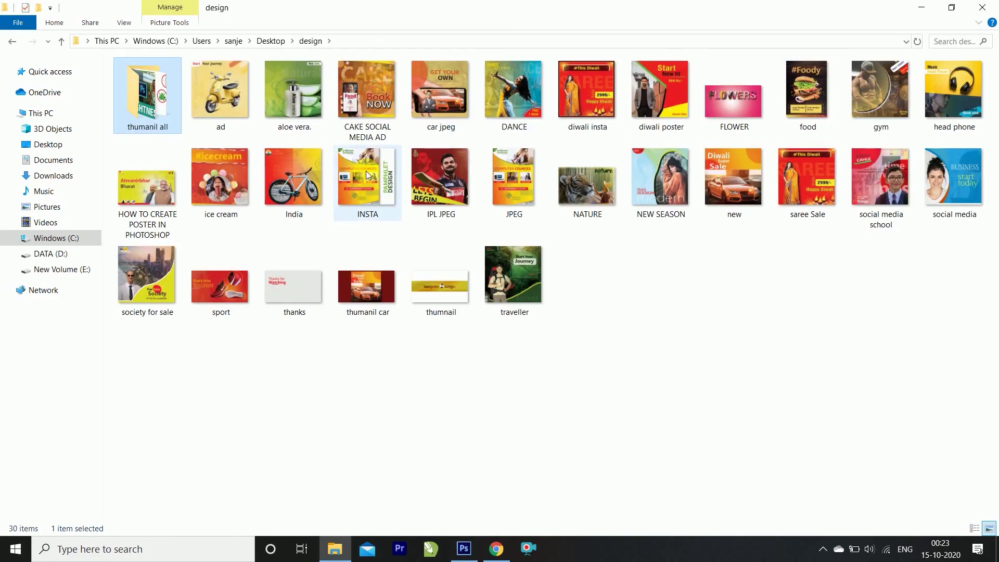
pyautogui.doubleClick(660, 186)
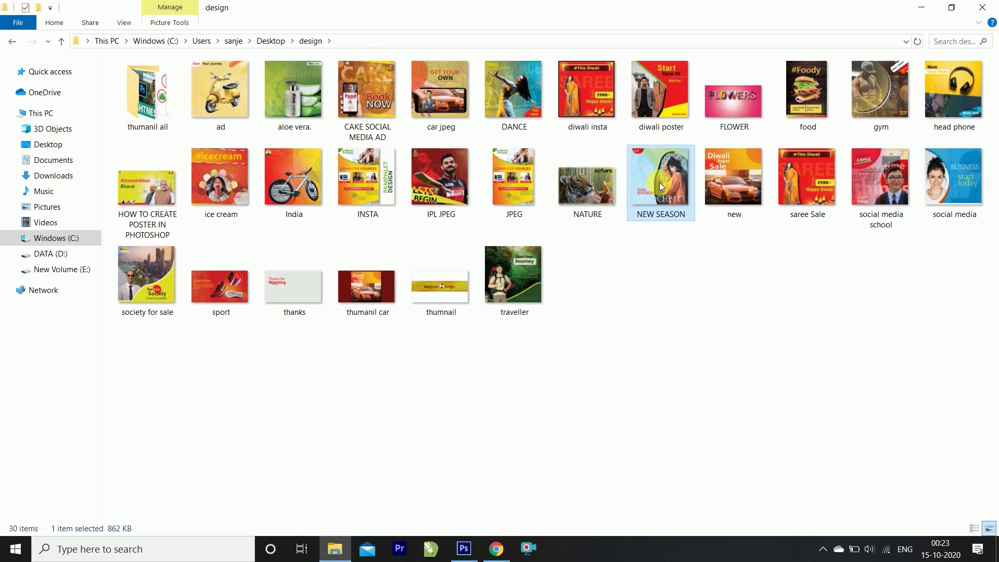
pyautogui.rightClick(692, 206)
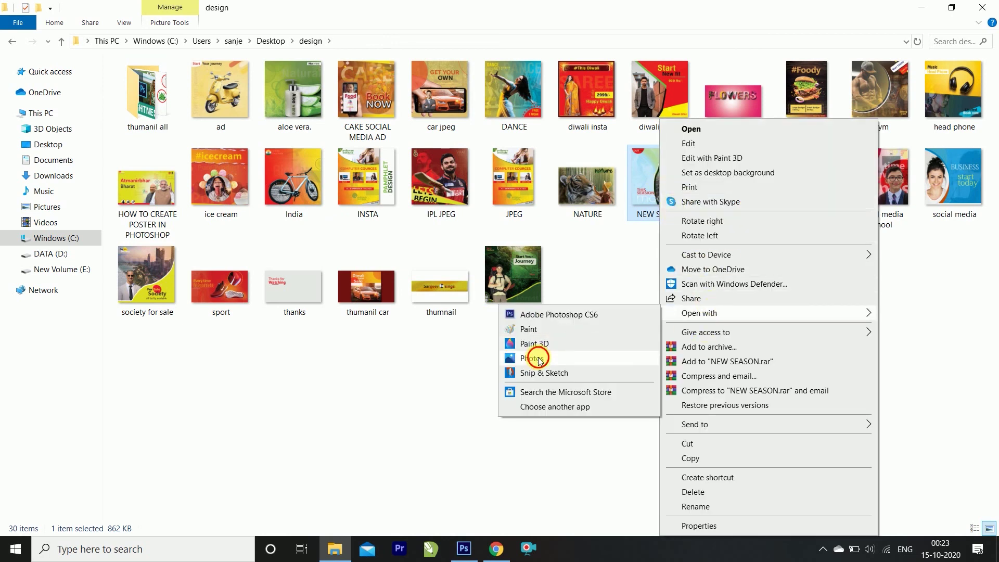
pyautogui.click(539, 359)
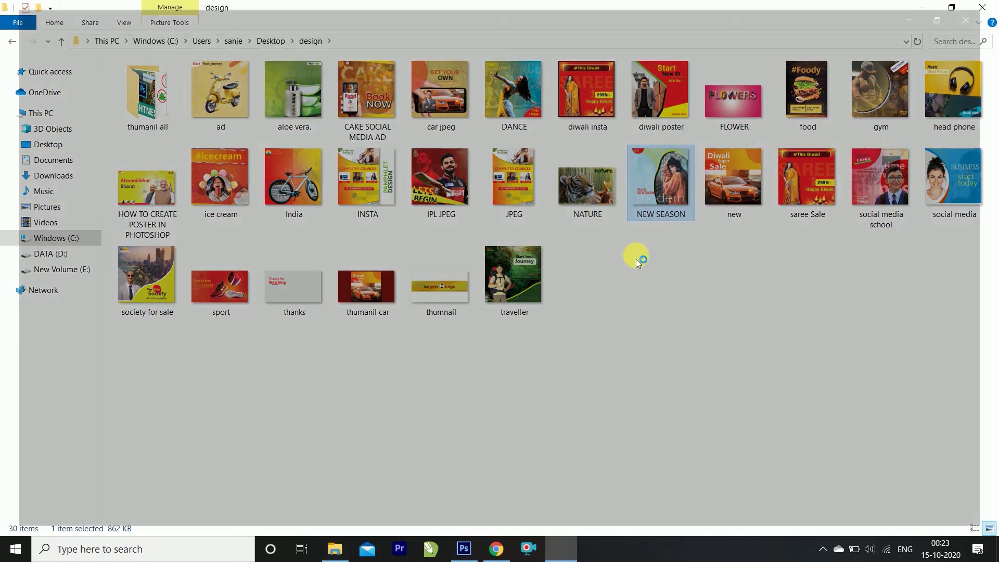